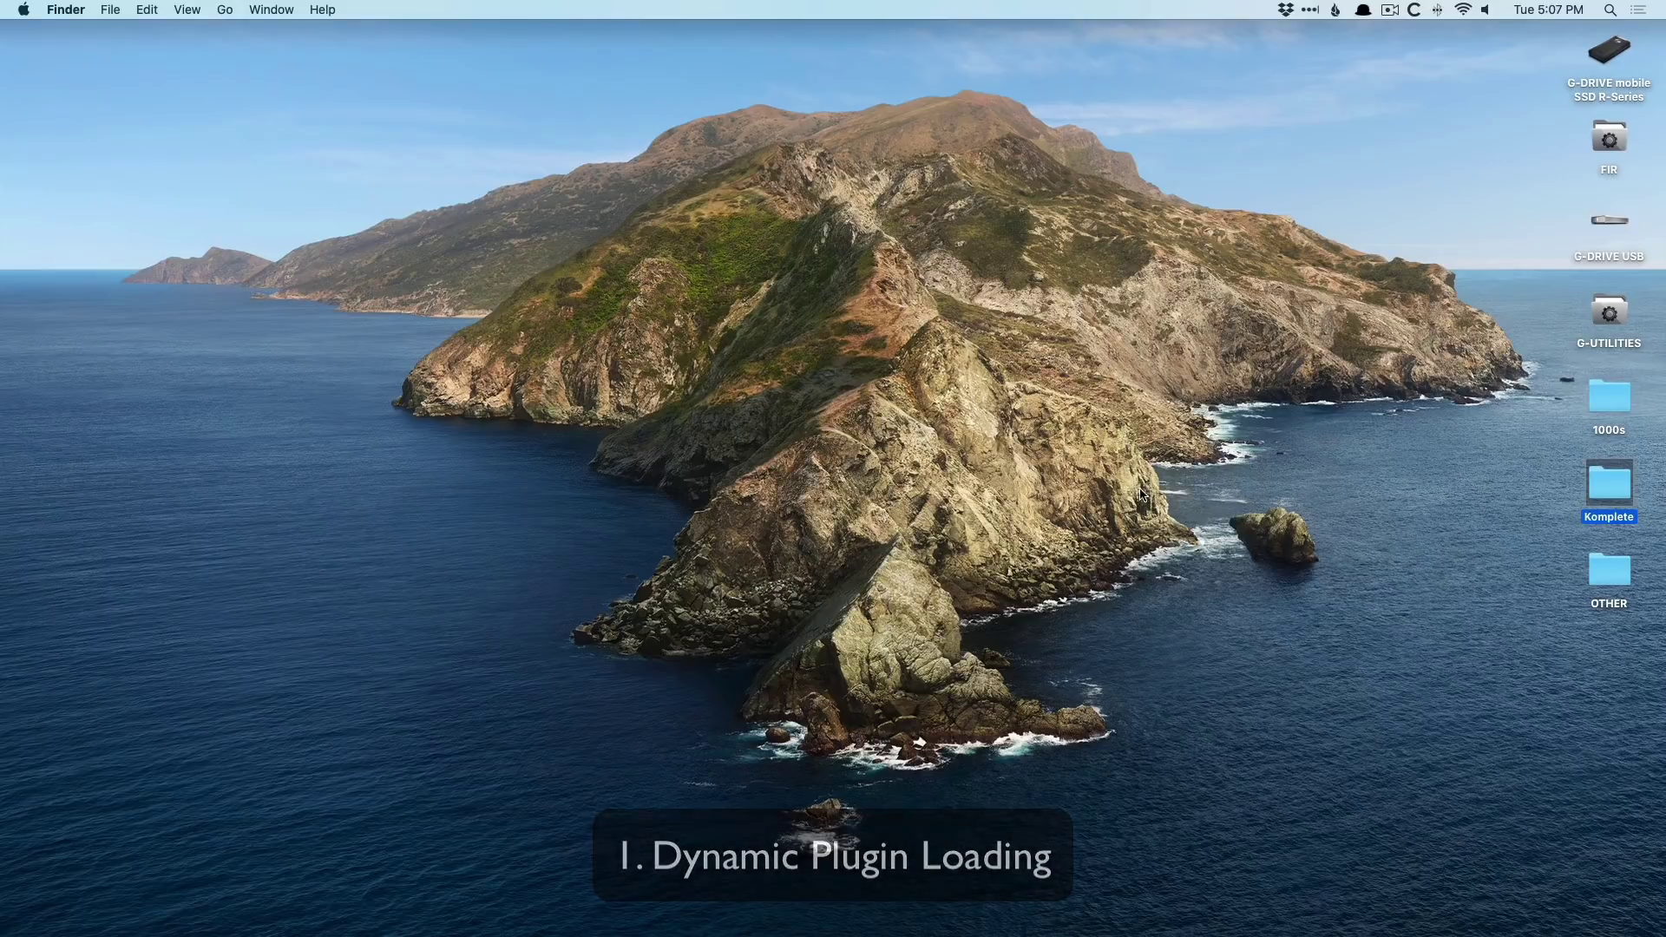
Step: Open the Komplete folder in Finder and launch Komplete.logicx in Logic Pro X
double_click(1602, 483)
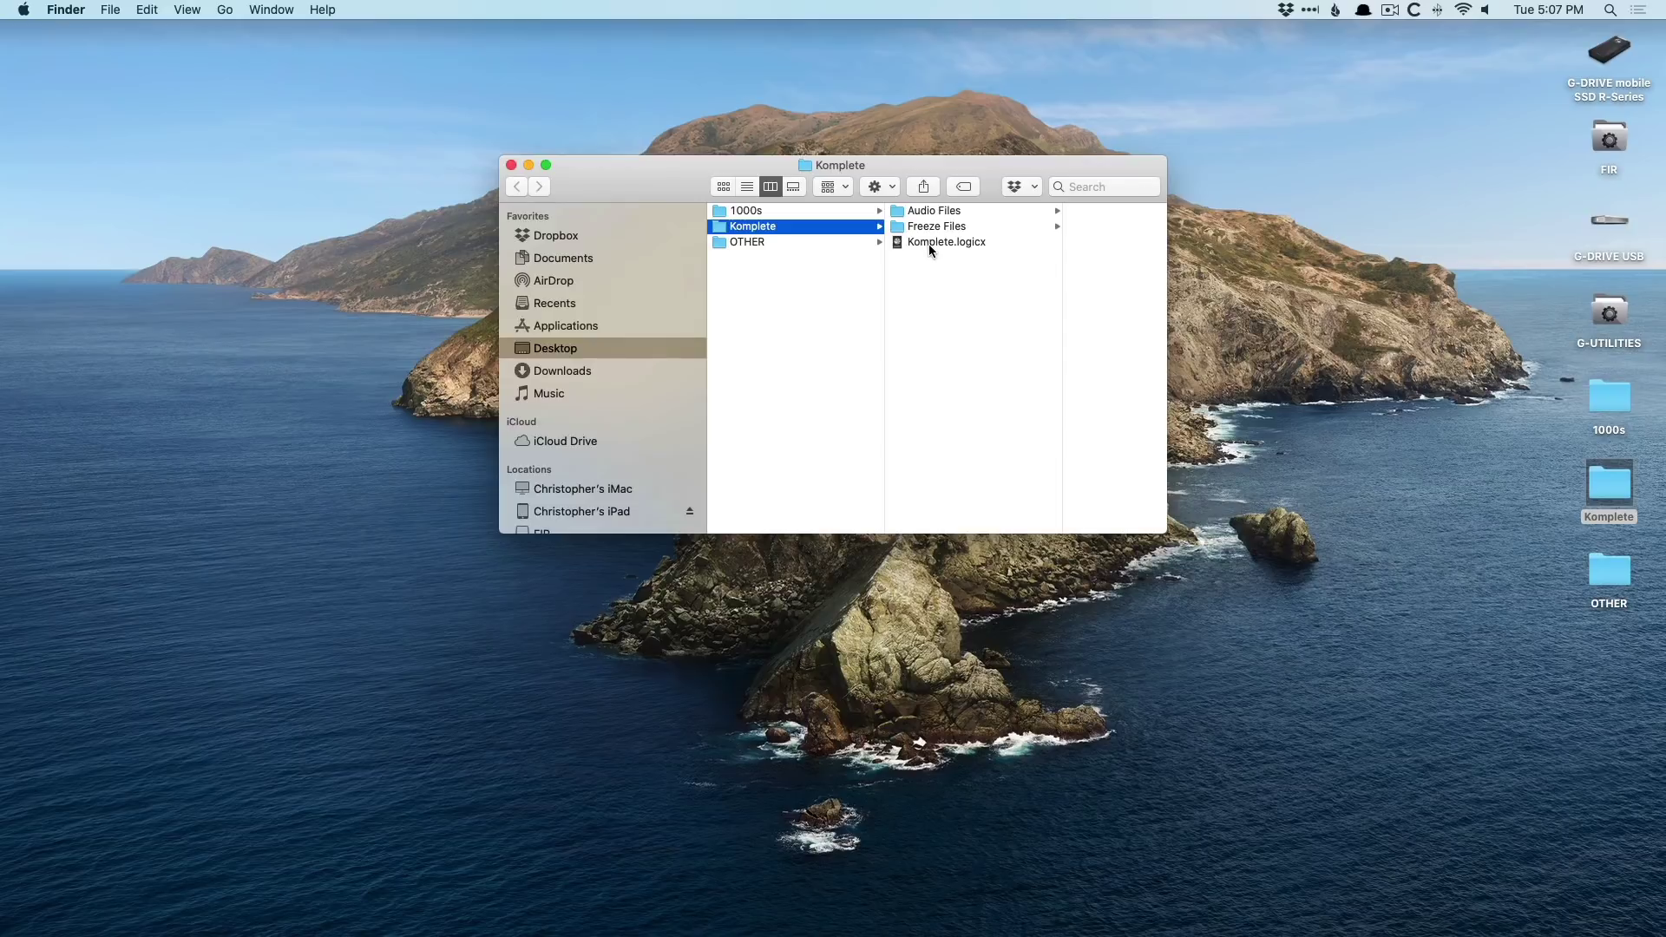
left_click(933, 241)
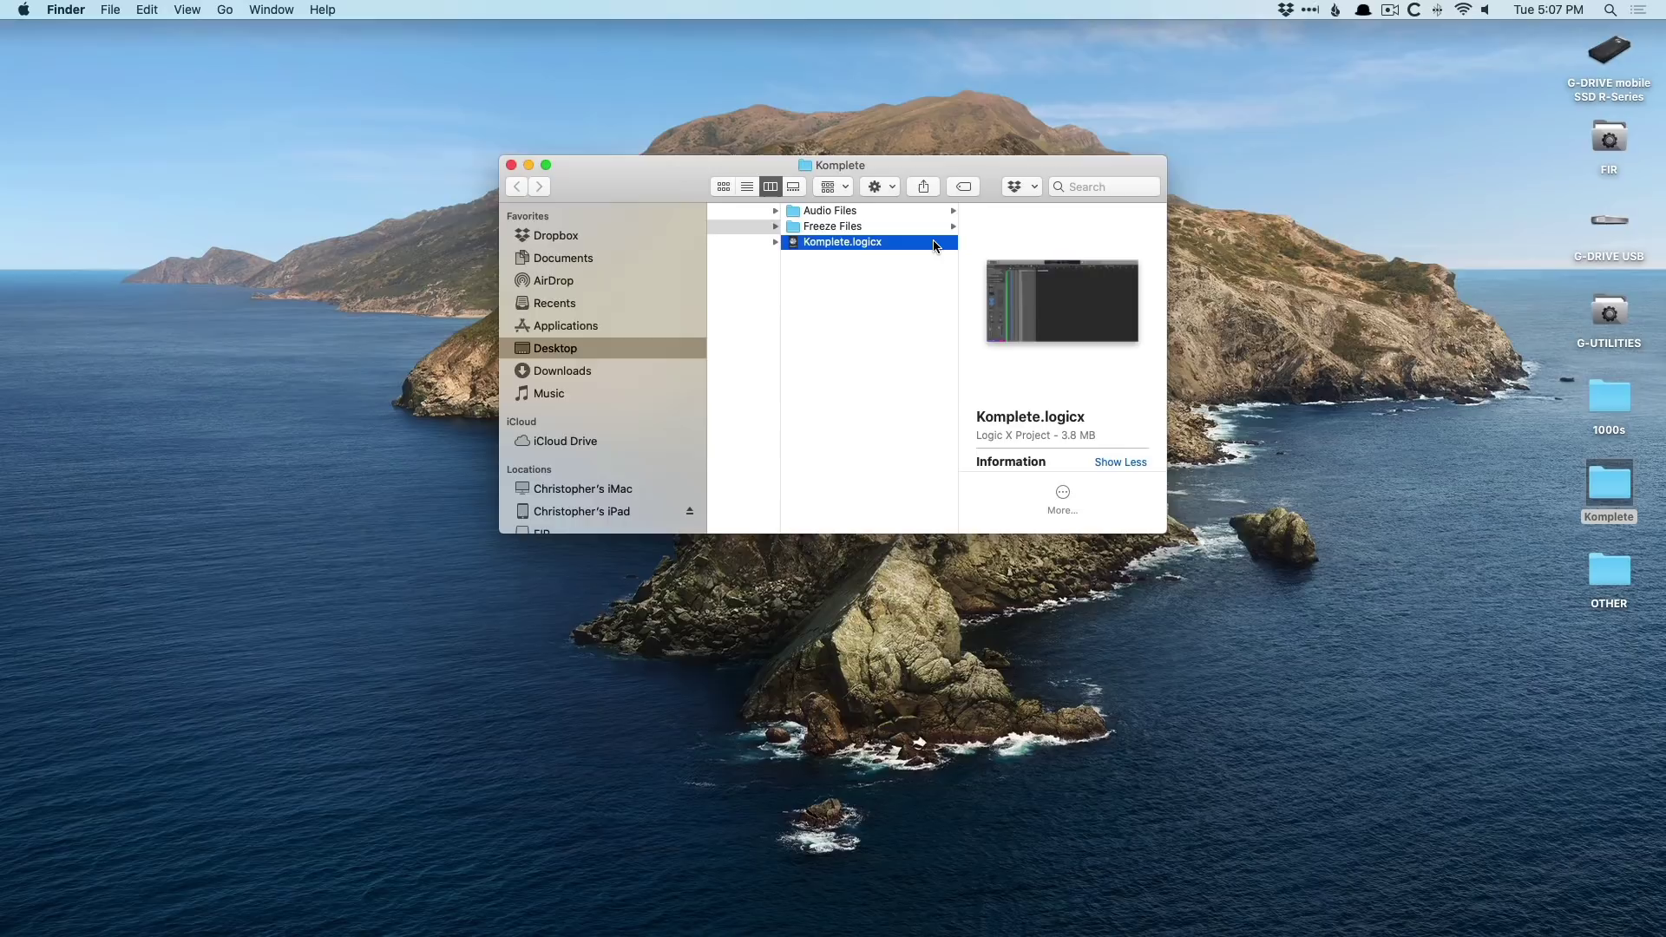
double_click(934, 241)
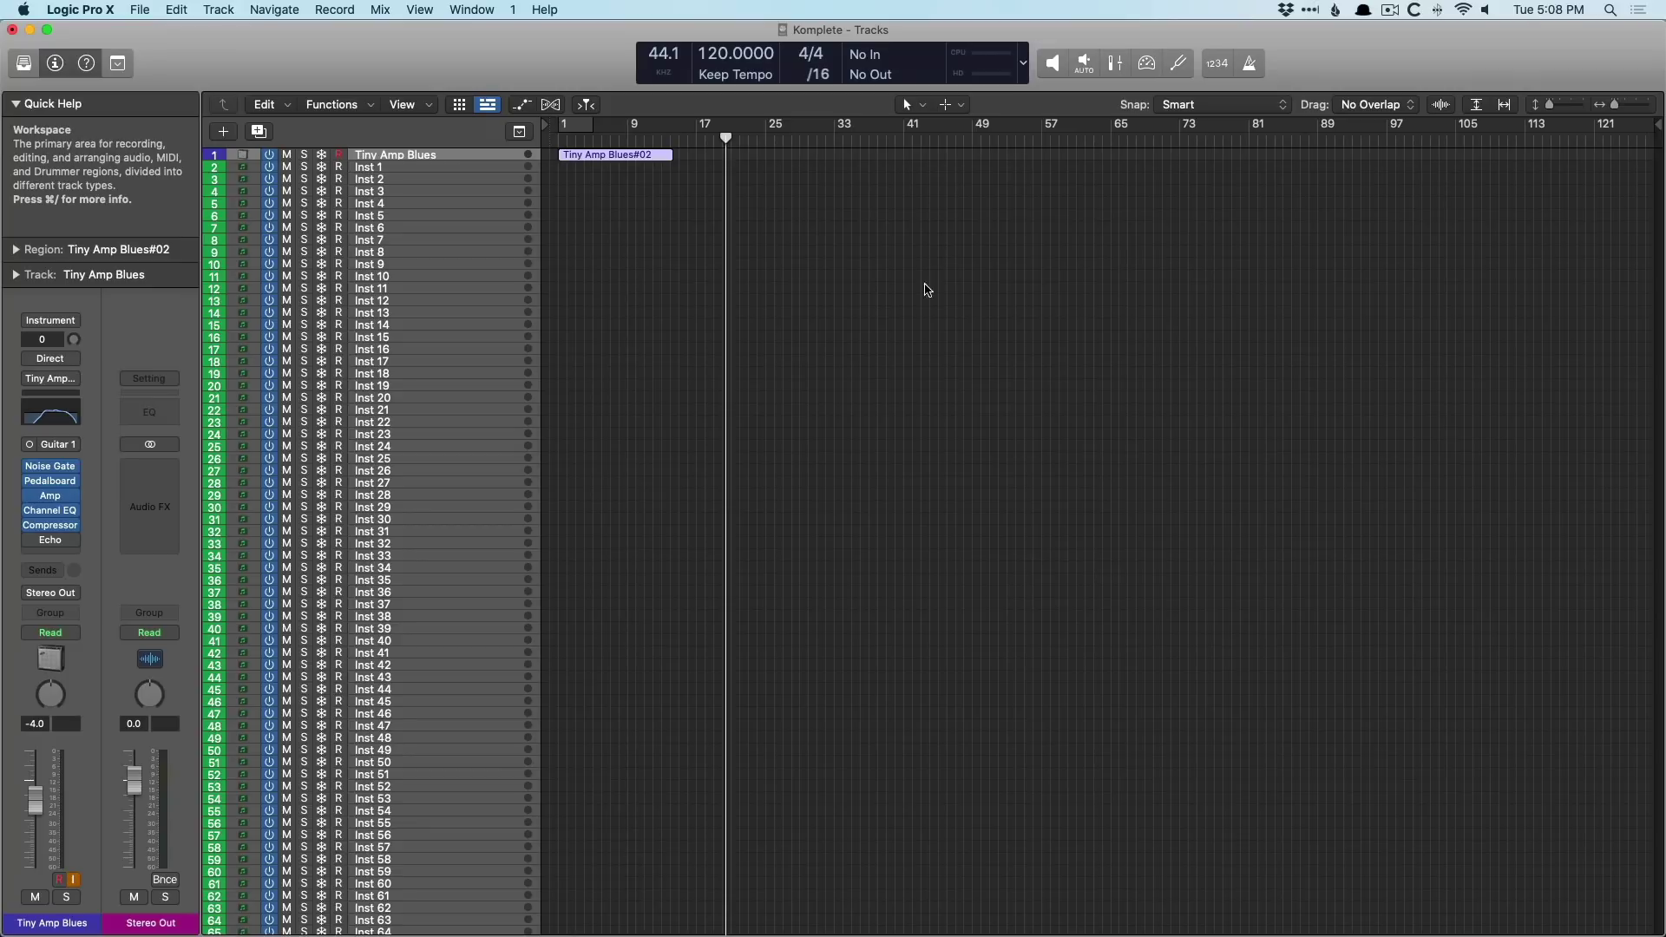
Step: Show the Mixer and scroll across the Tiny Amp Blues and Inst channel strips
scroll(729, 454, "down", 10)
scroll(729, 515, "up", 10)
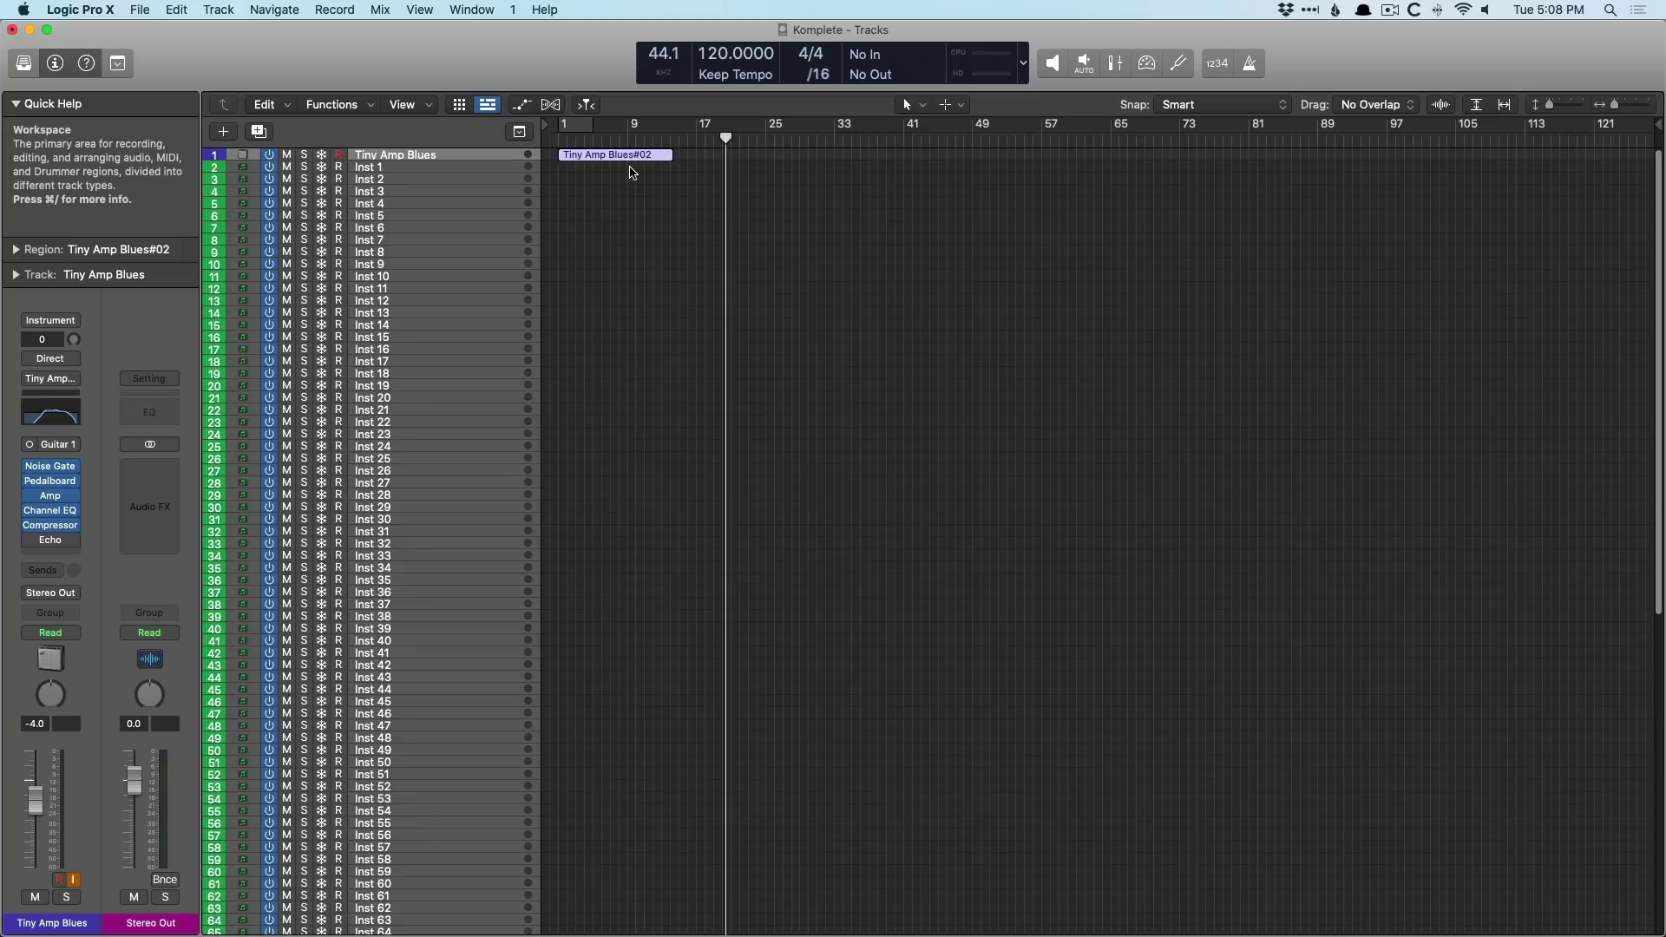
key("x")
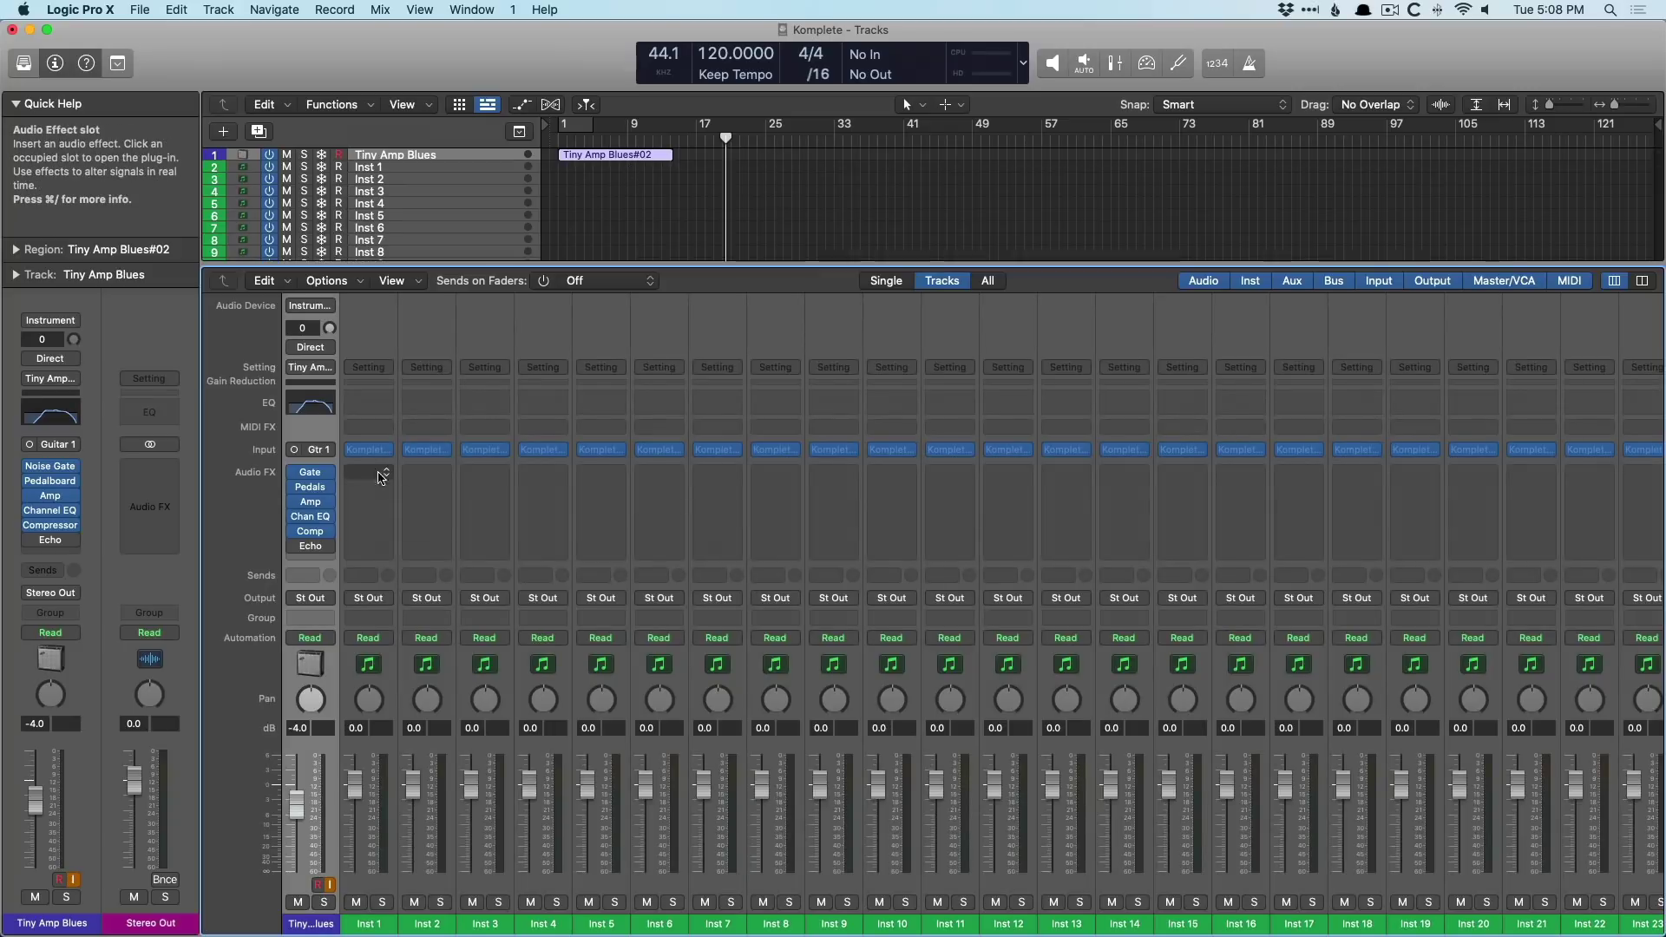
scroll(410, 486, "right", 5)
scroll(410, 478, "right", 12)
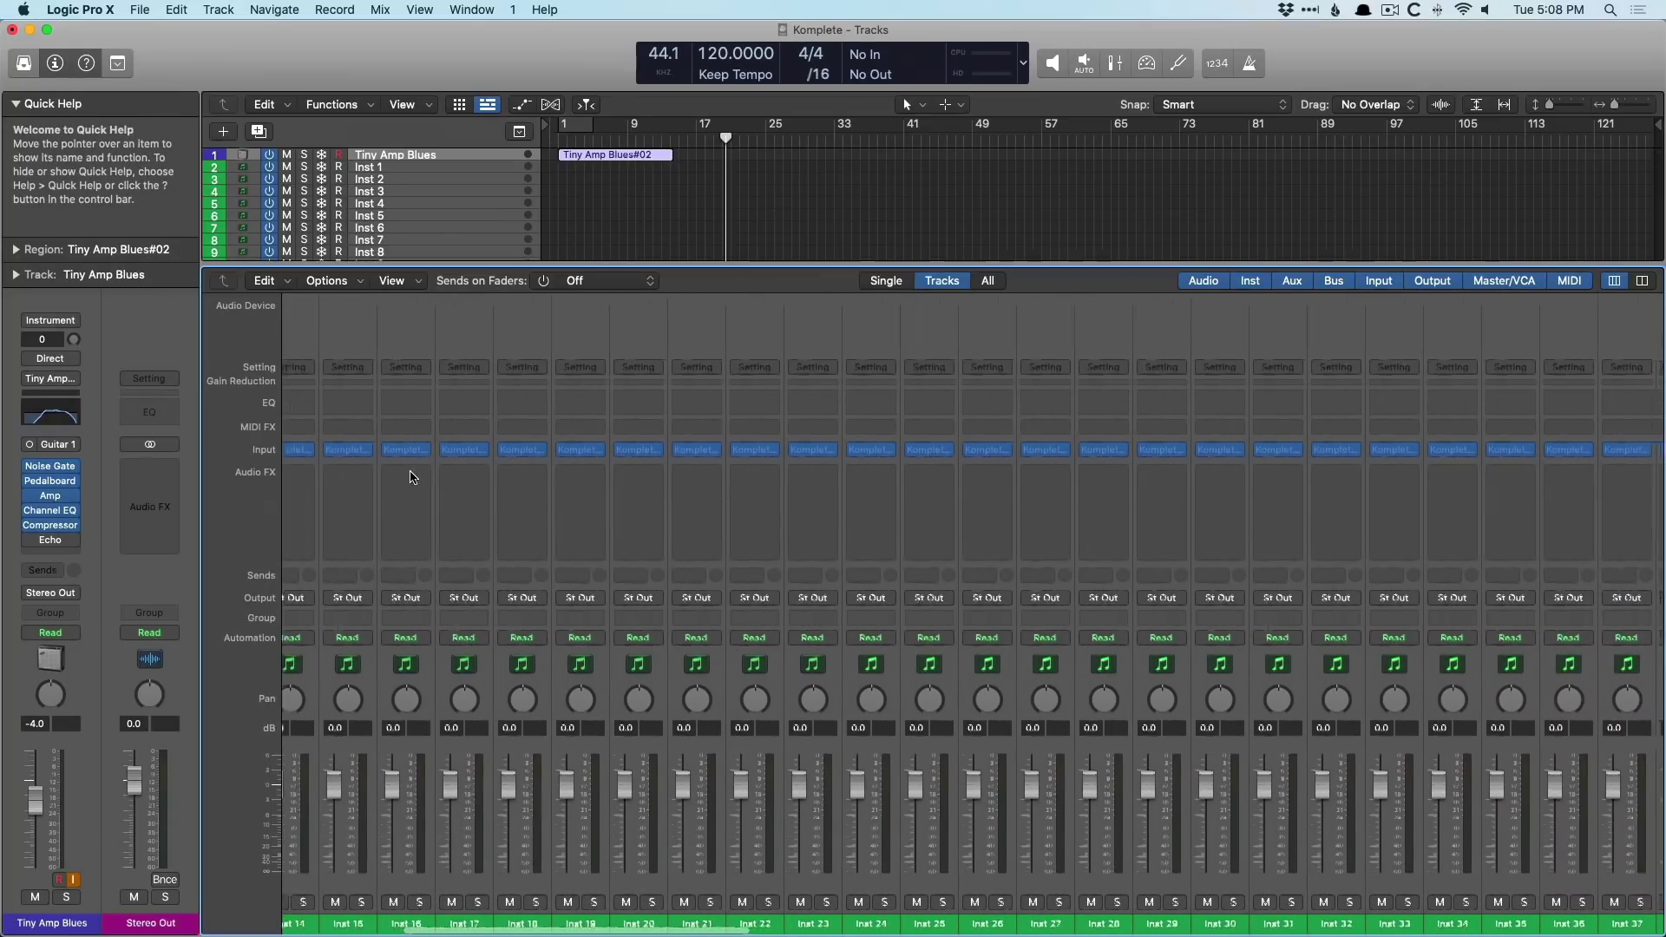
scroll(413, 476, "left", 6)
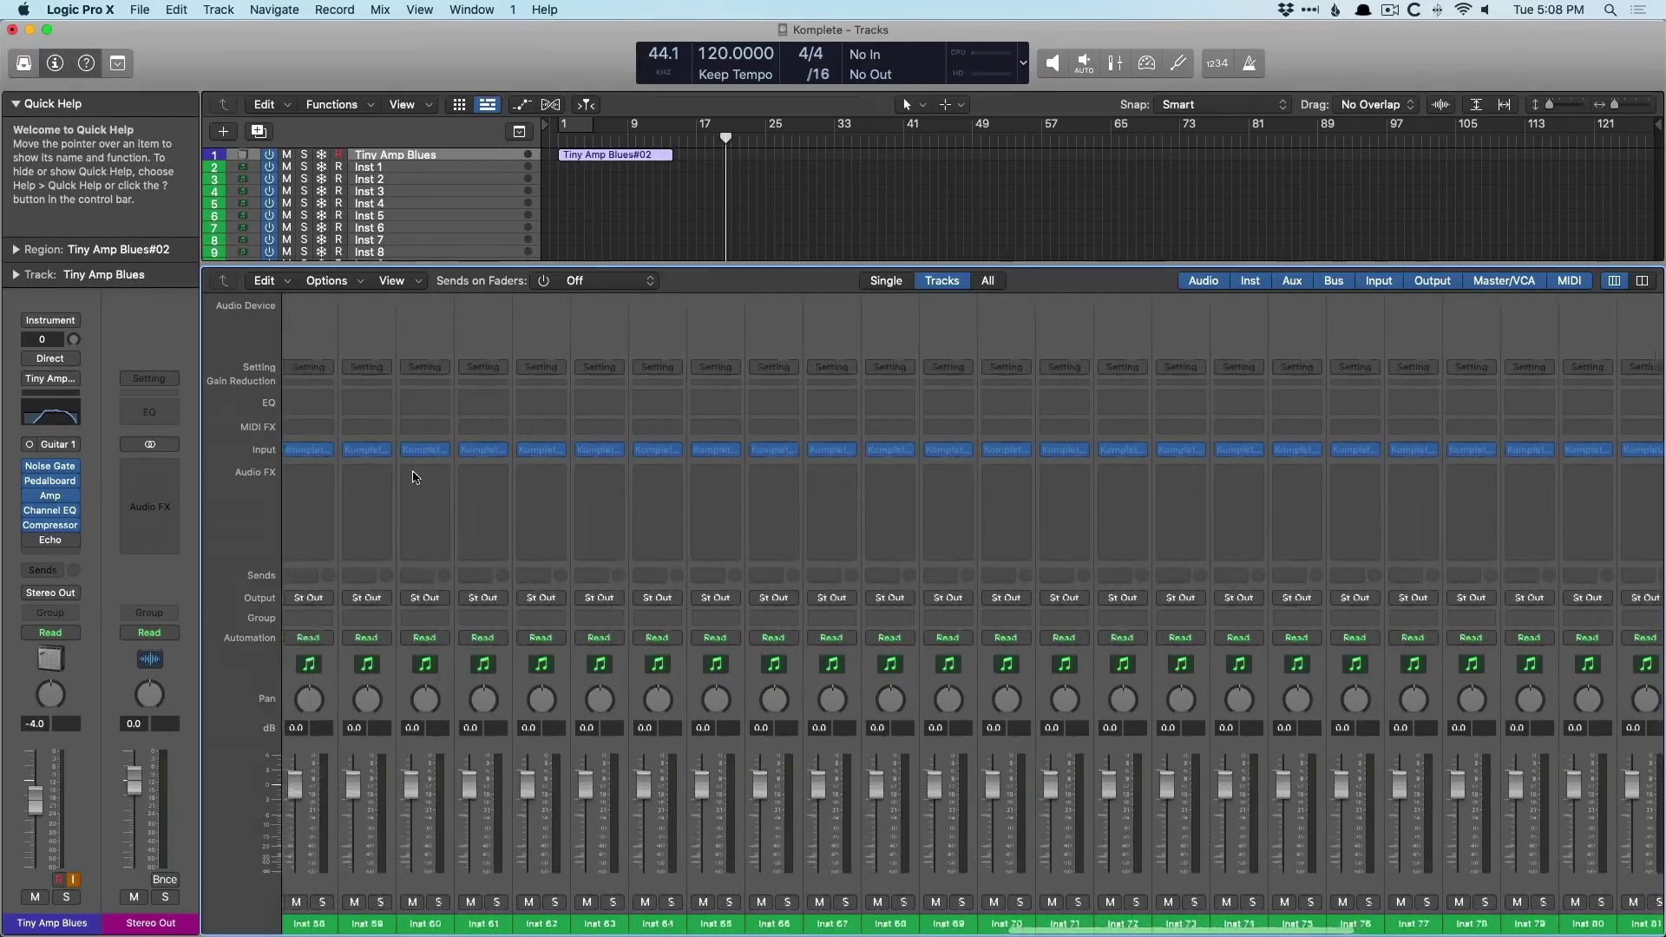
scroll(423, 473, "left", 10)
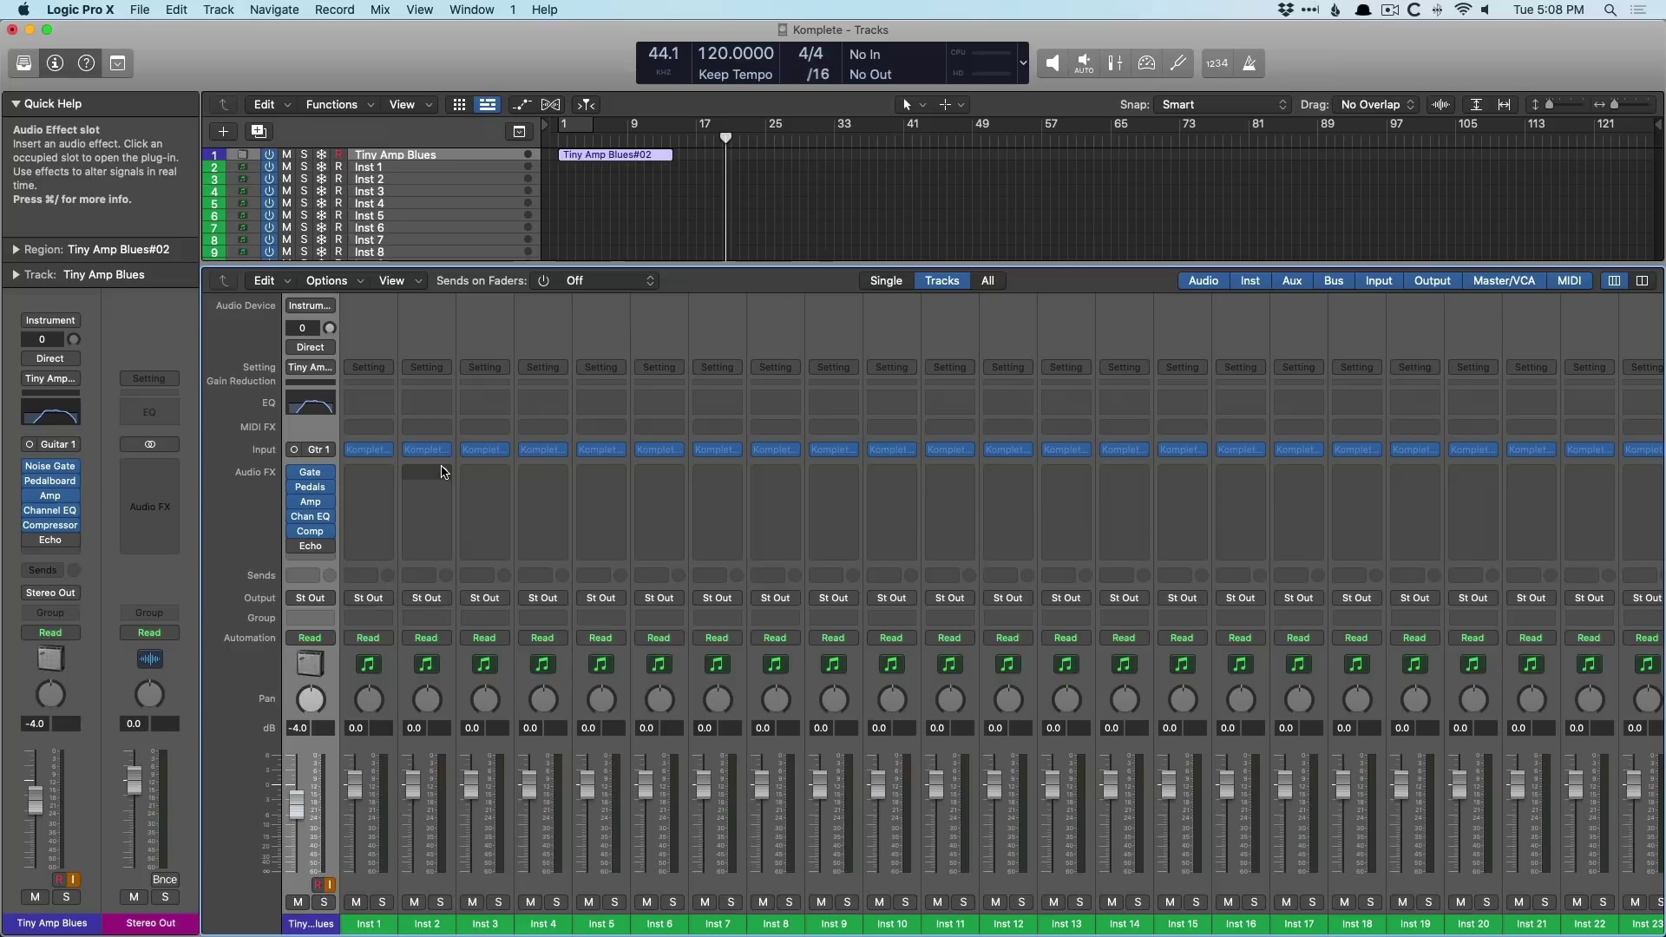
key("x")
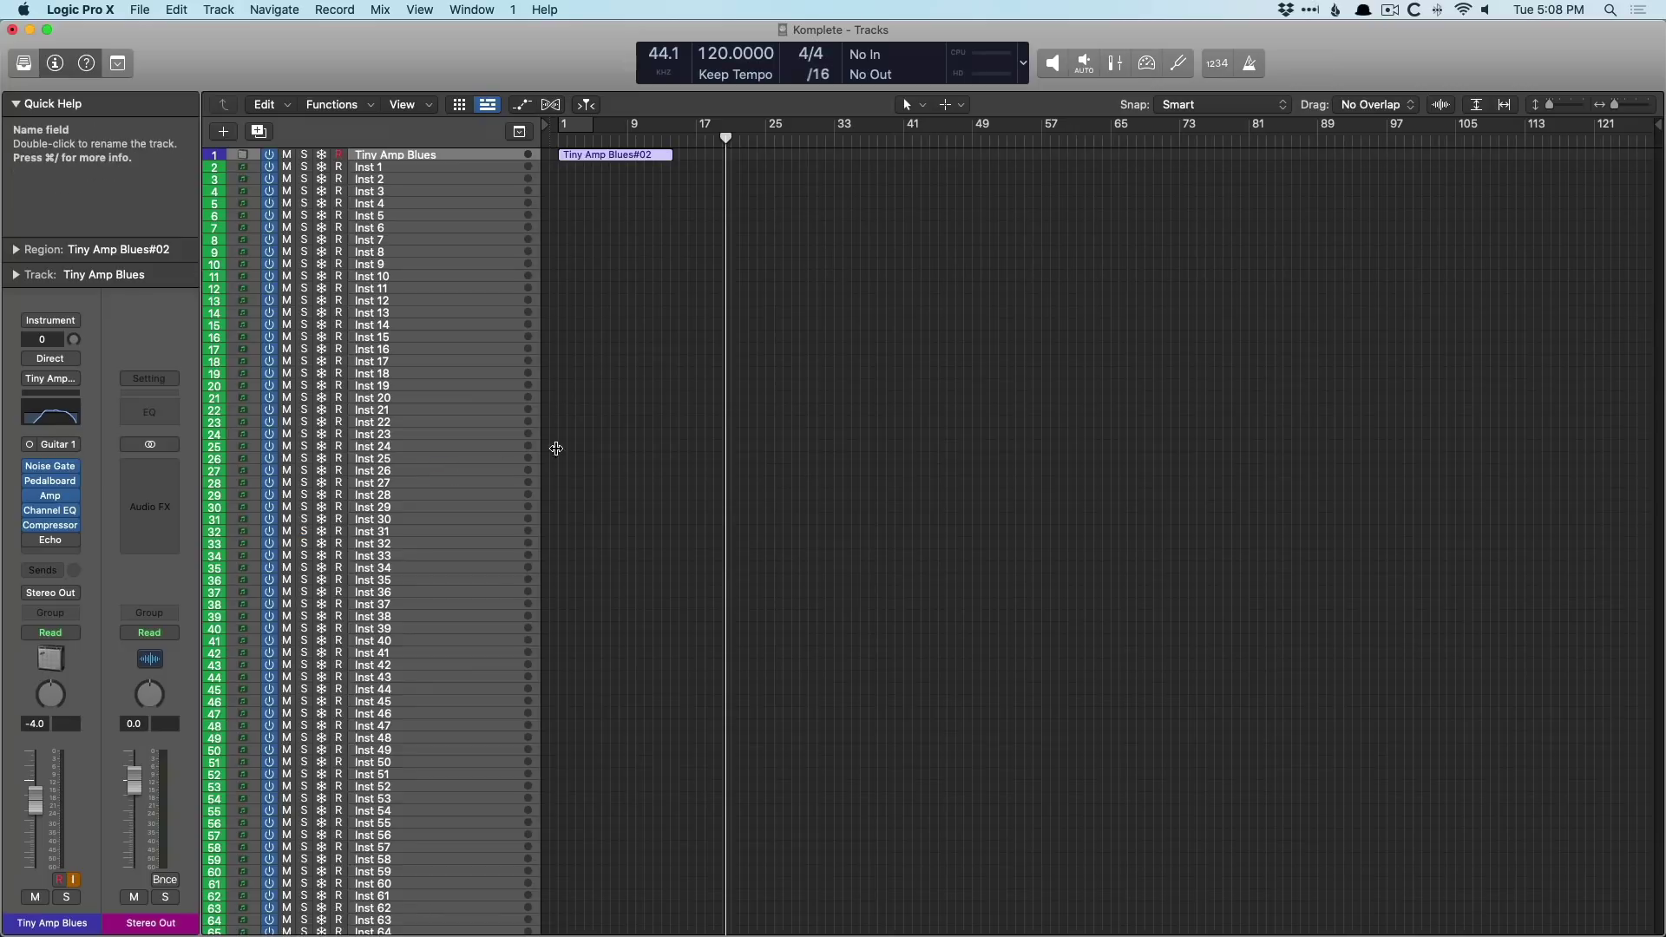
key("x")
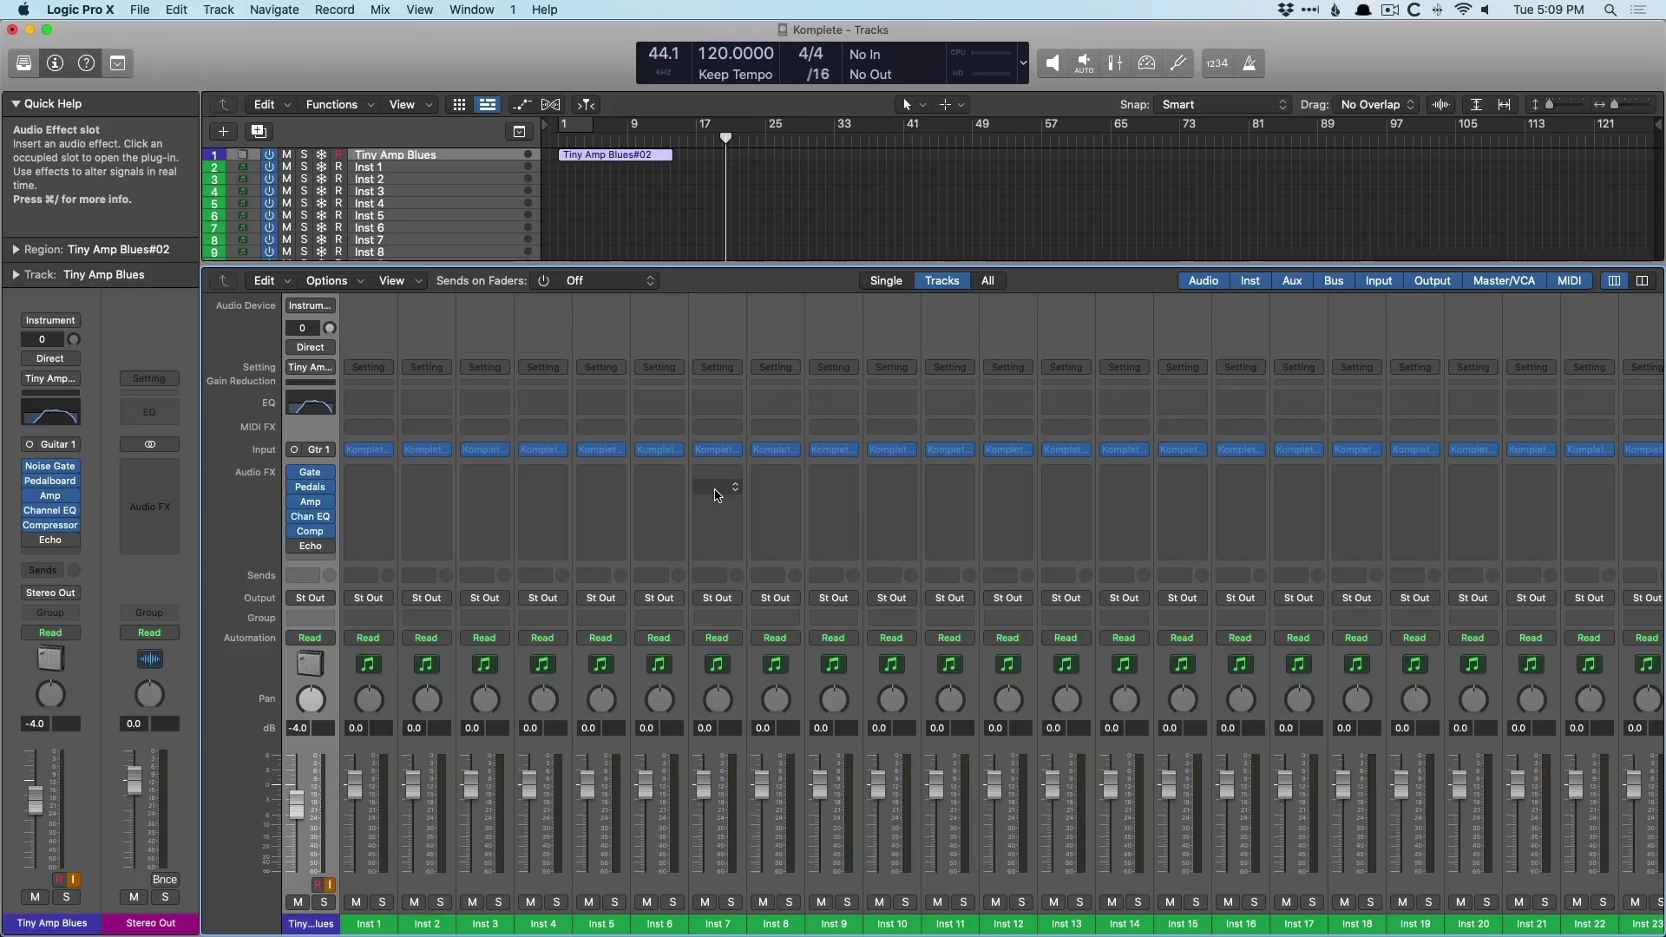
Step: Load Inst 1's Komplete Kontrol instrument, view its plug-in window, then close it
left_click(378, 885)
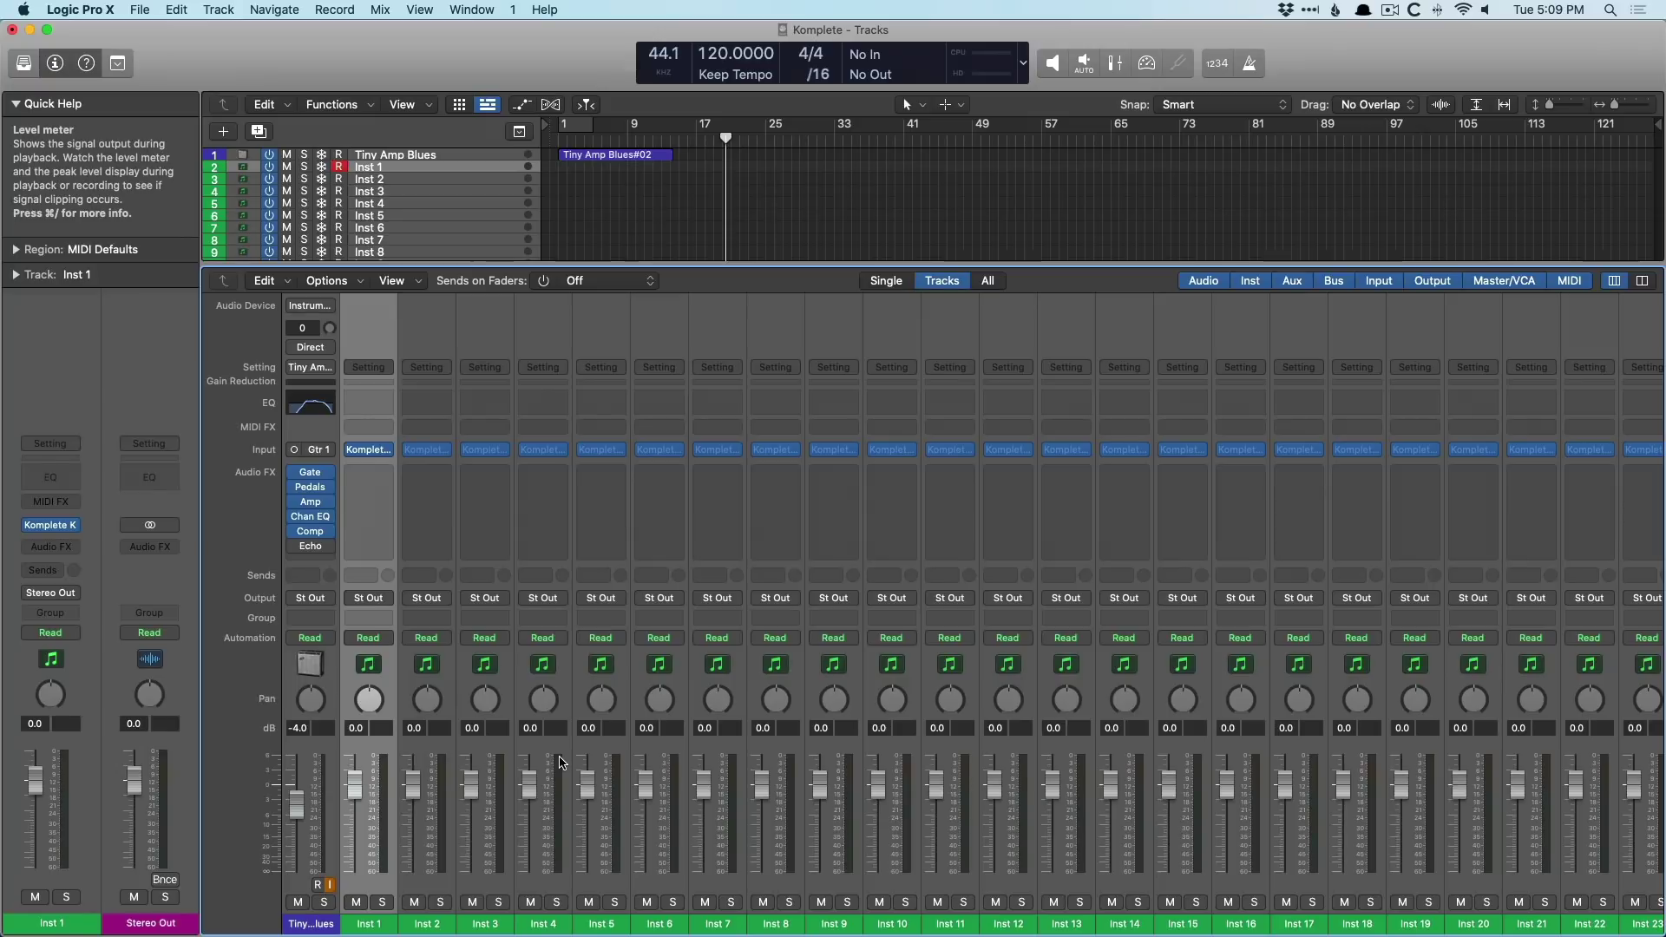
left_click(379, 453)
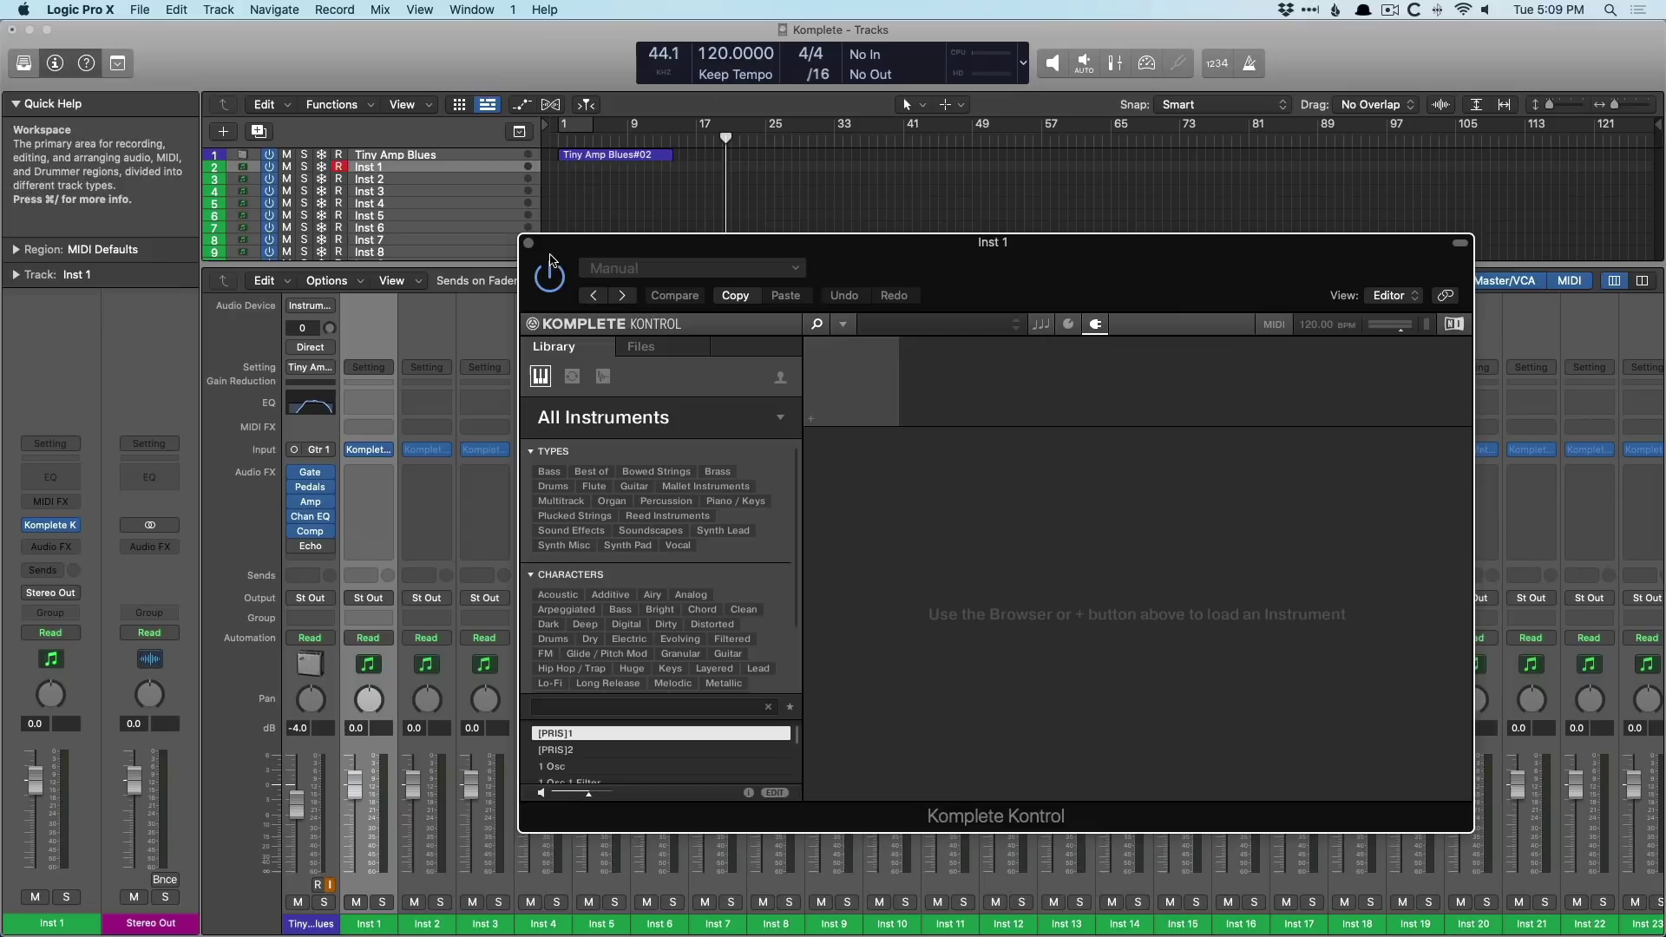
left_click(529, 244)
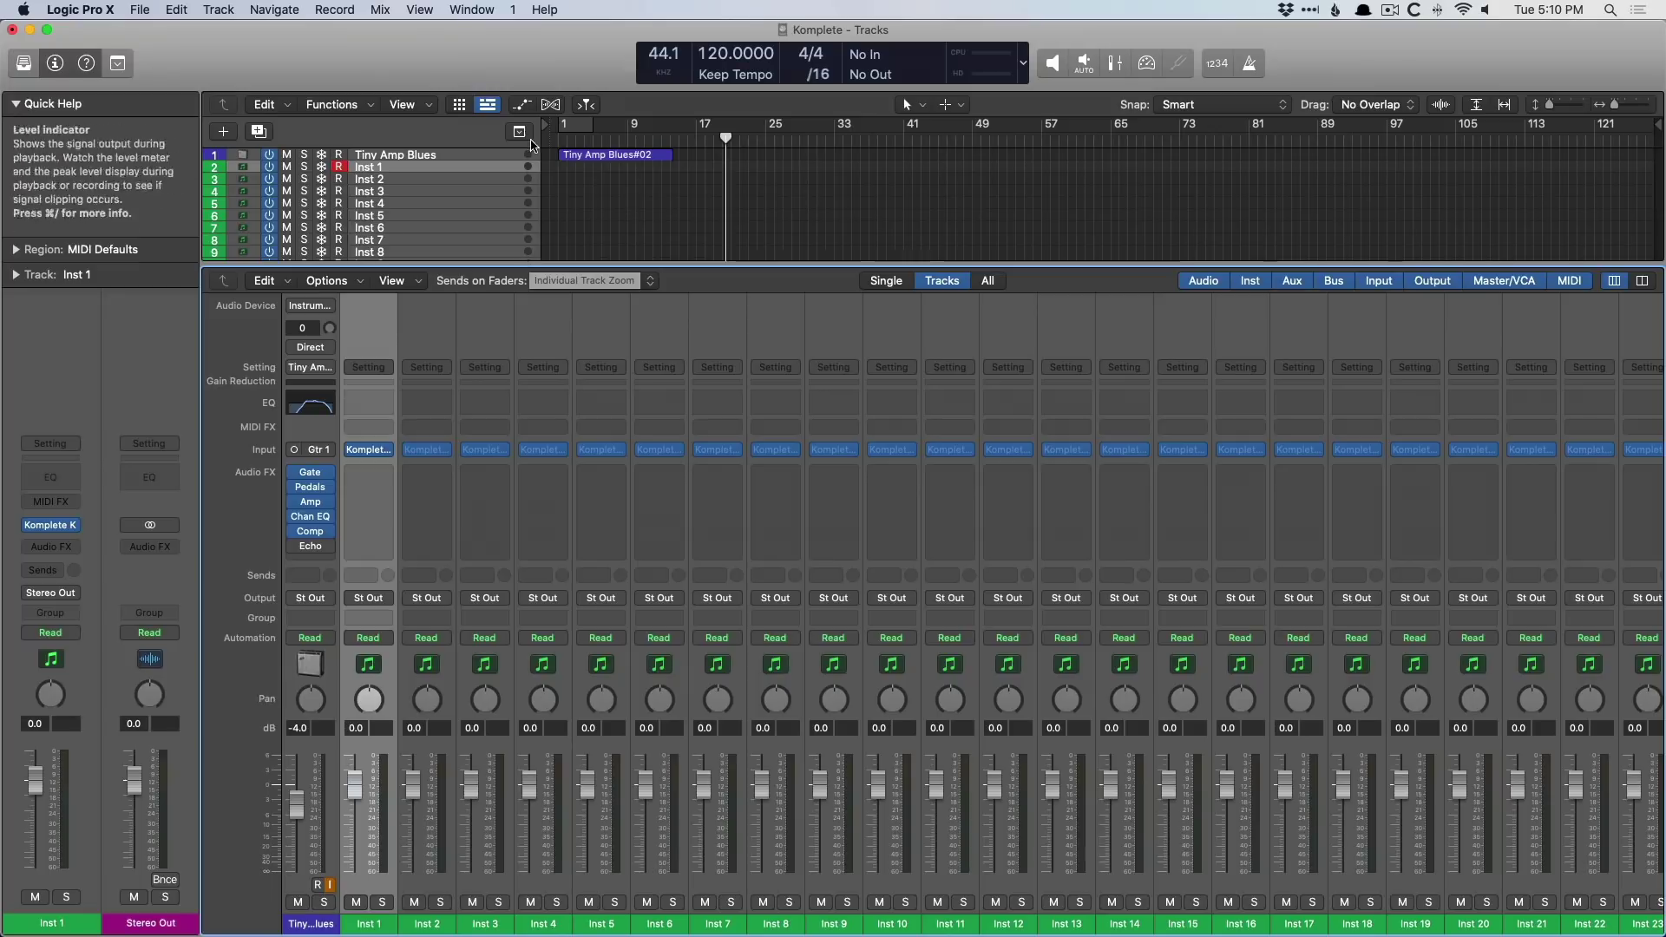
left_click(132, 9)
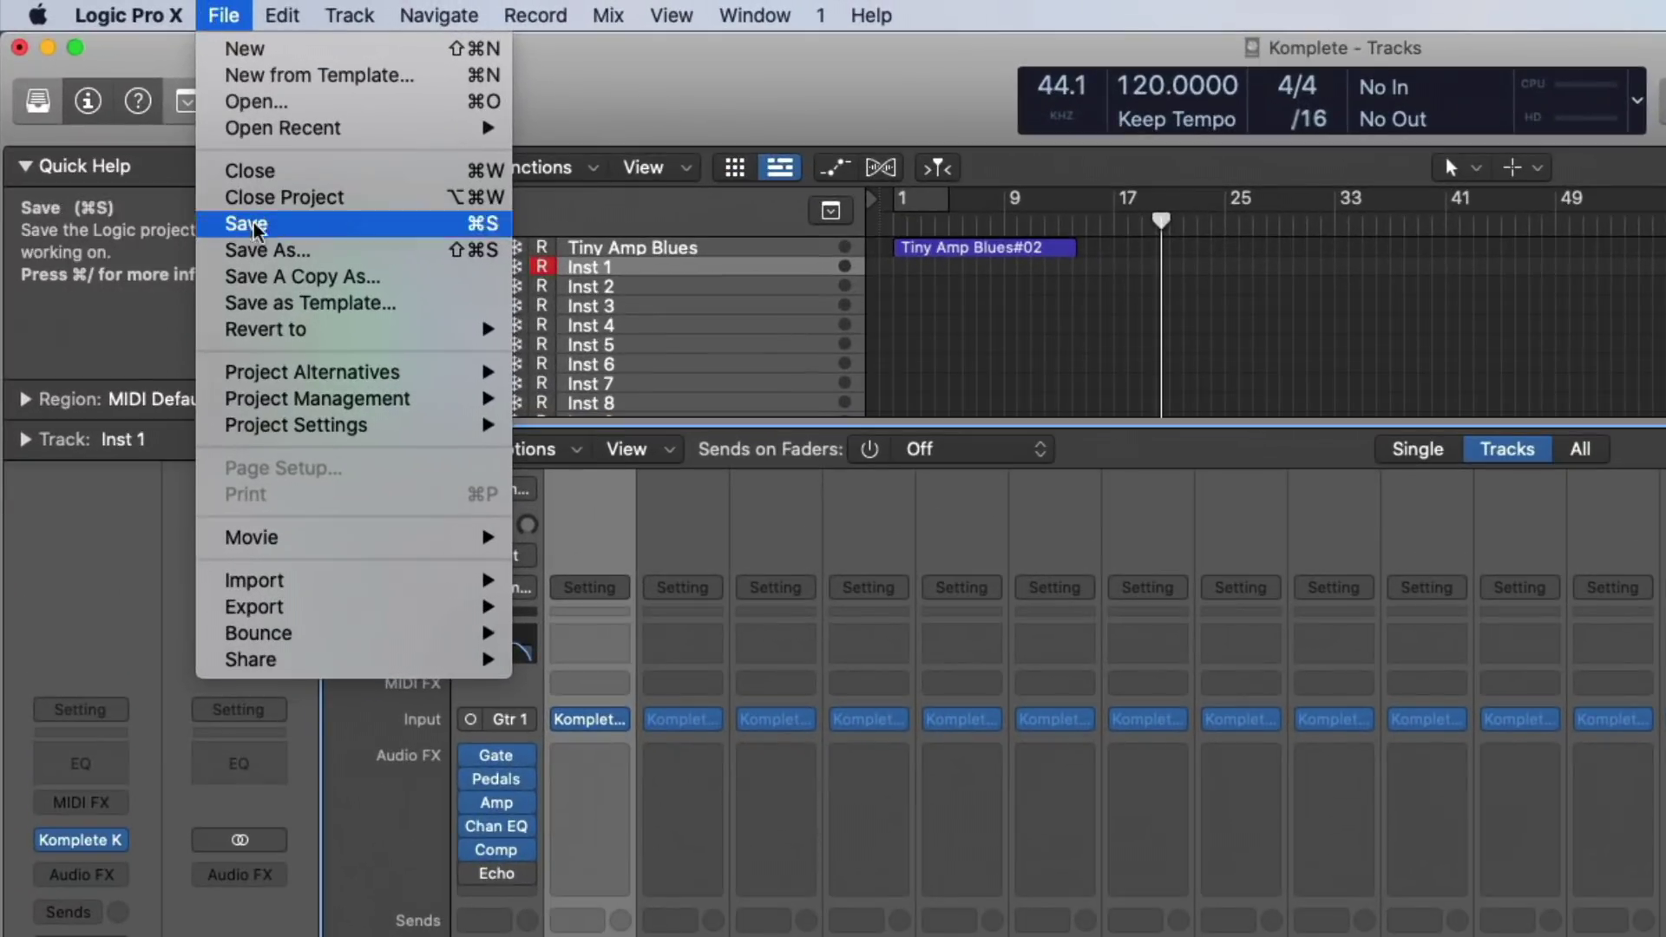
mouse_move(481, 425)
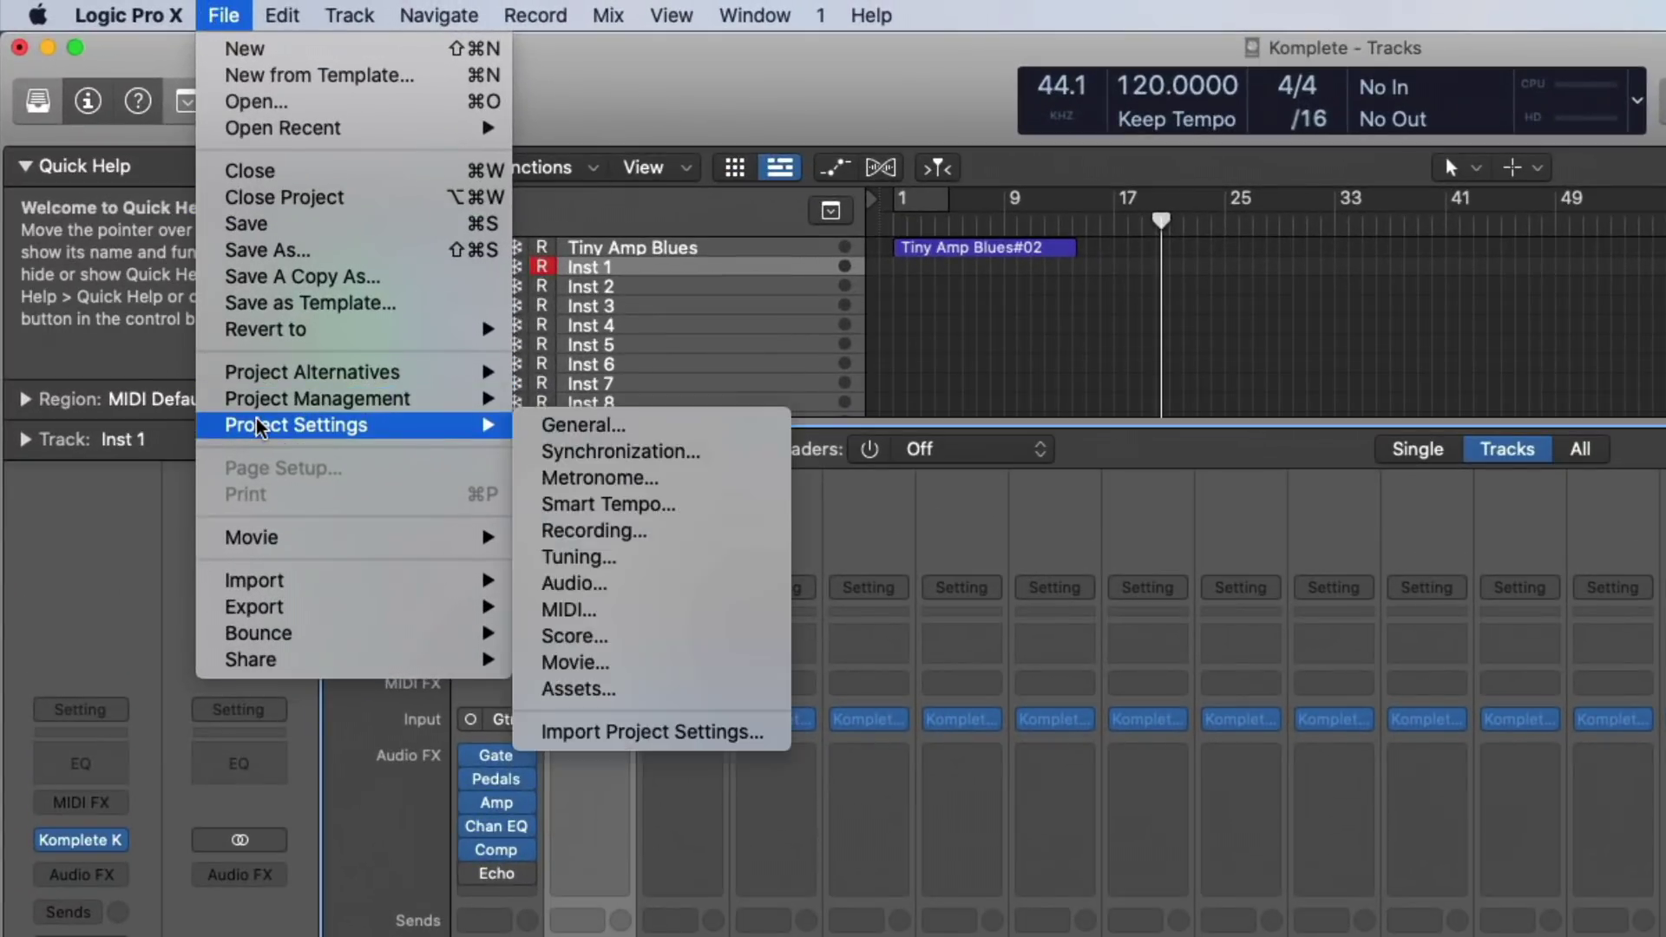
left_click(555, 425)
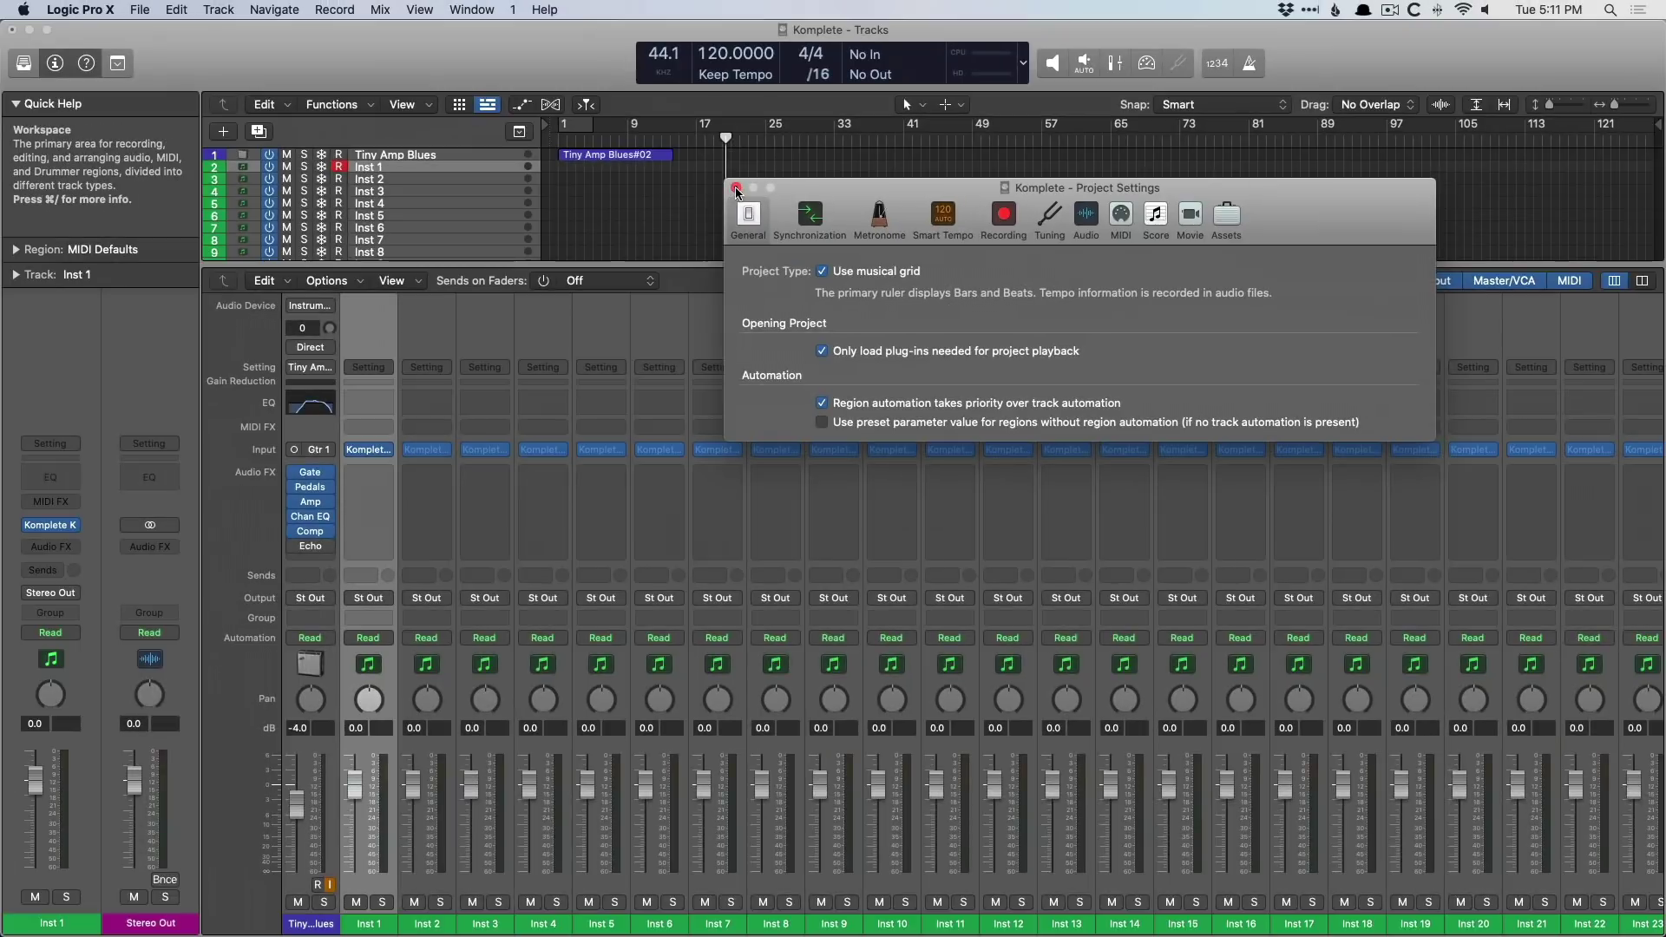
left_click(736, 189)
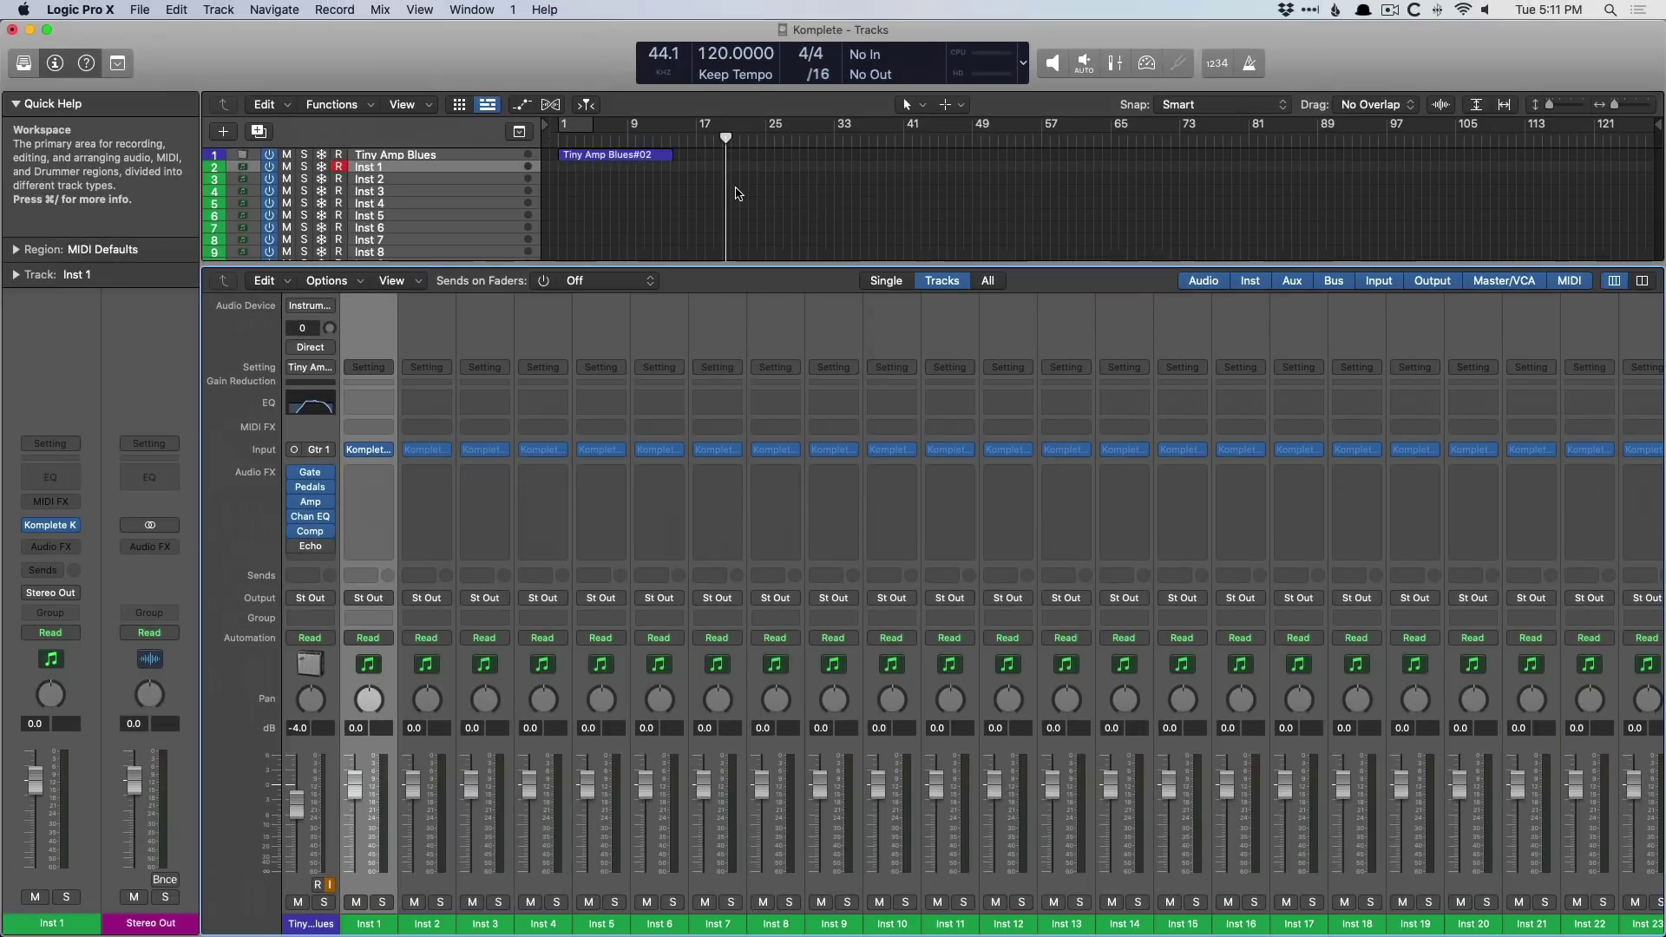
Step: Hide the Mixer and zoom in on the Tiny Amp Blues region at bar 1
key("x")
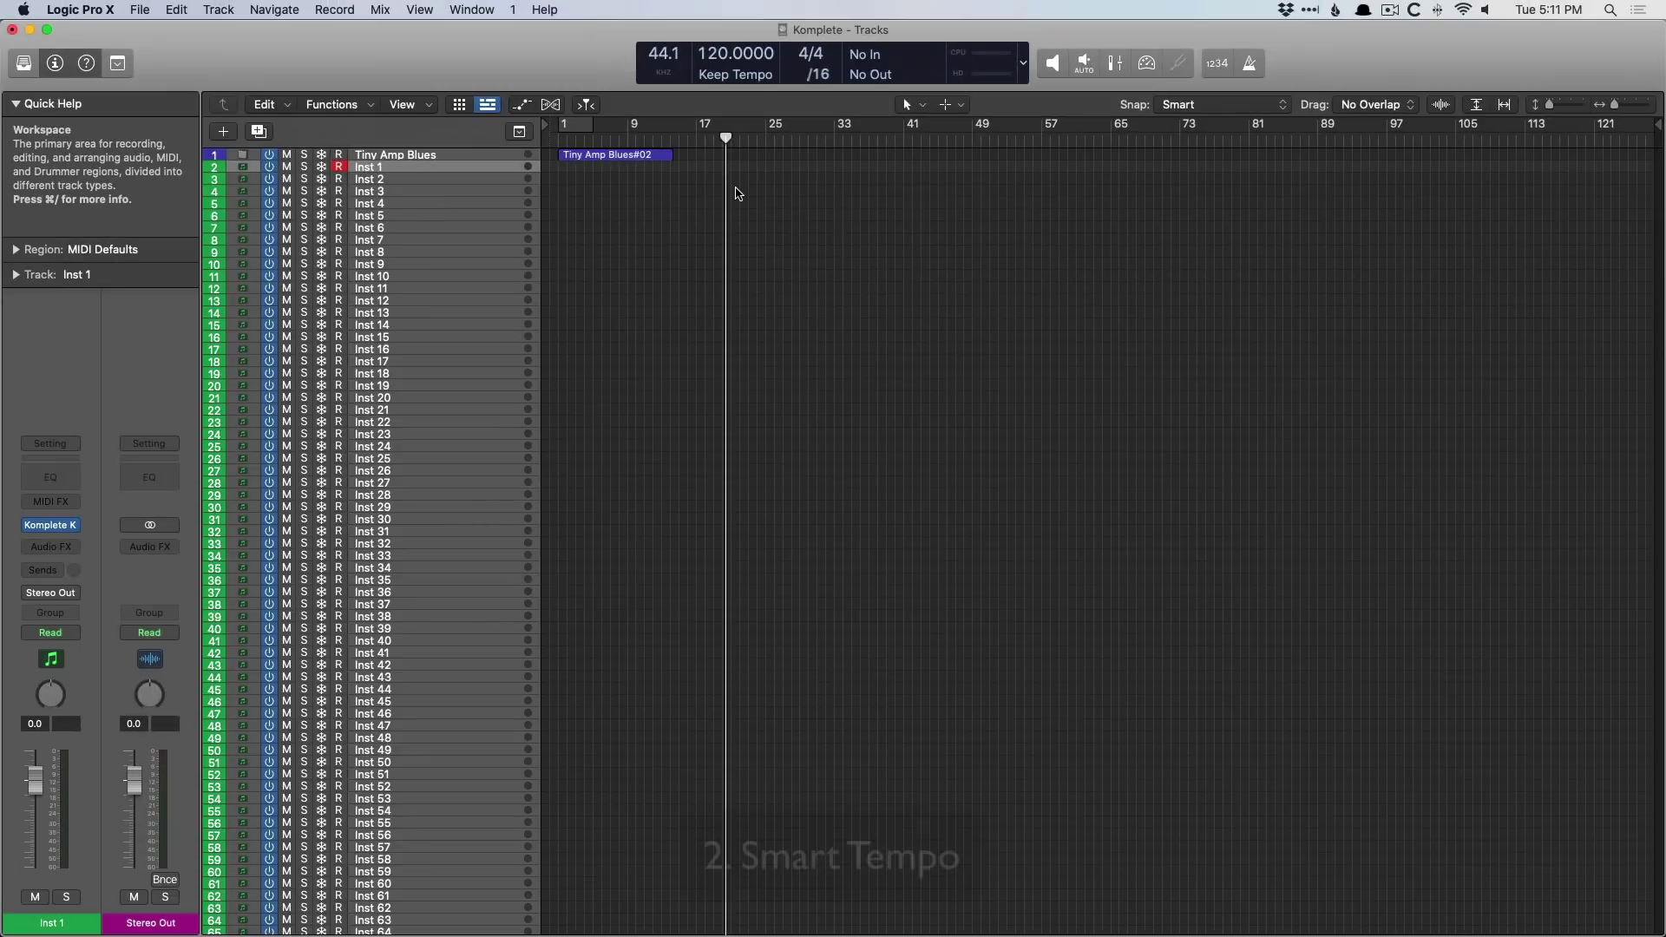
left_click_drag(680, 186, 524, 133)
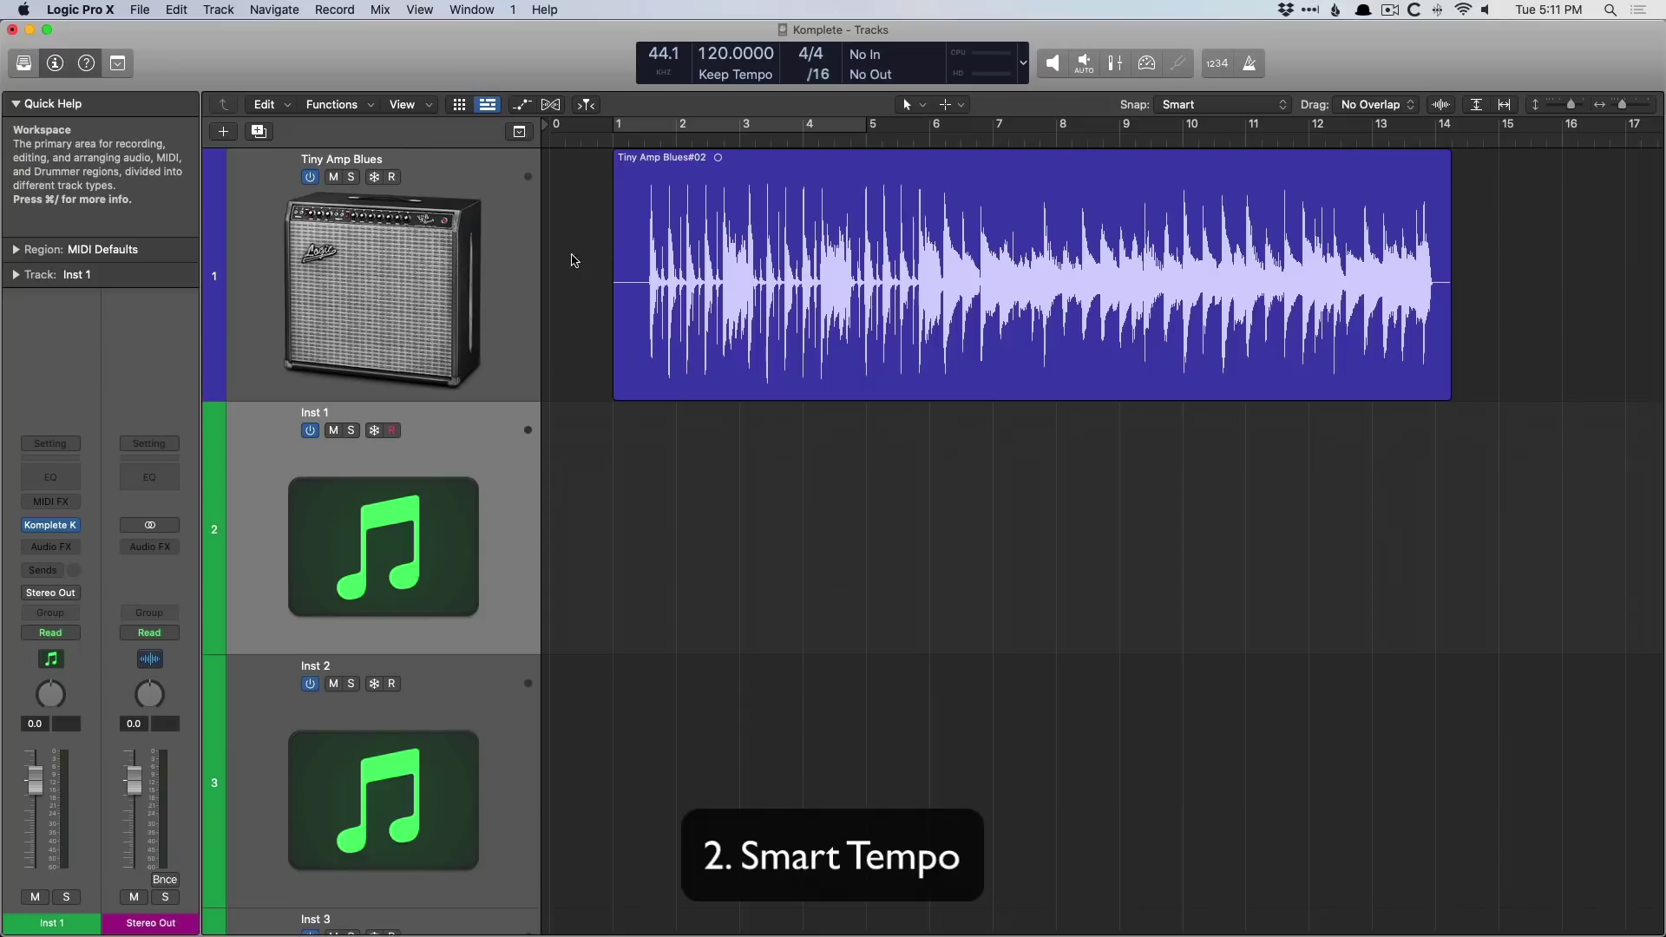
left_click(614, 138)
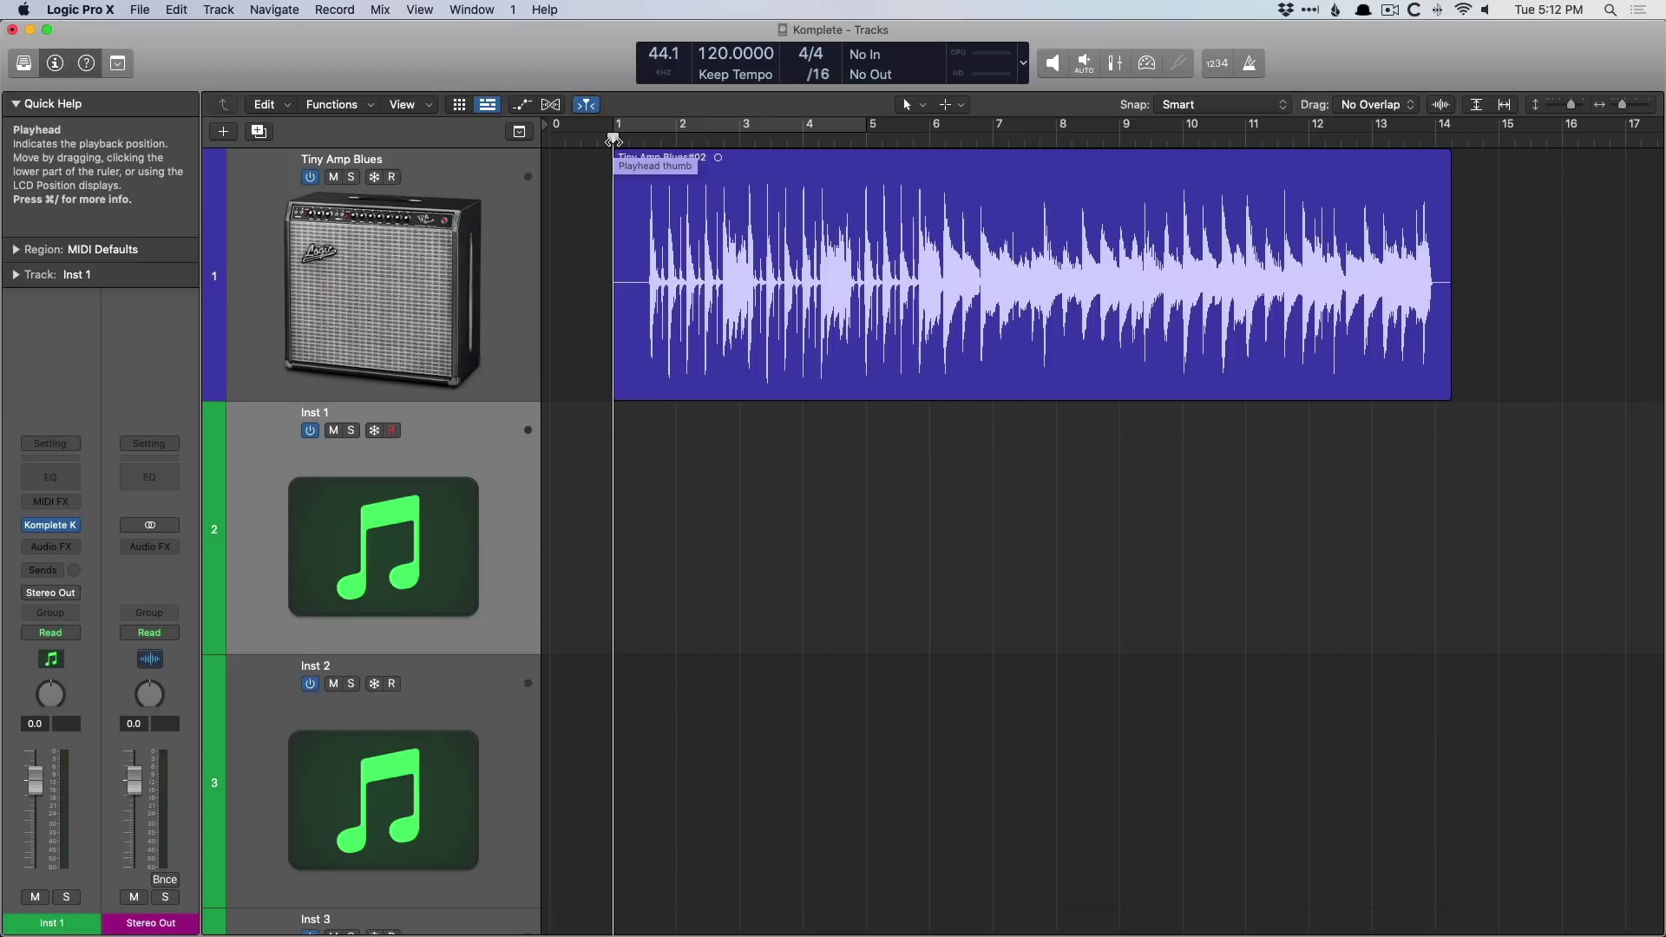
Step: Solo Tiny Amp Blues and play its first few bars from just past bar 1
left_click(438, 252)
key("s")
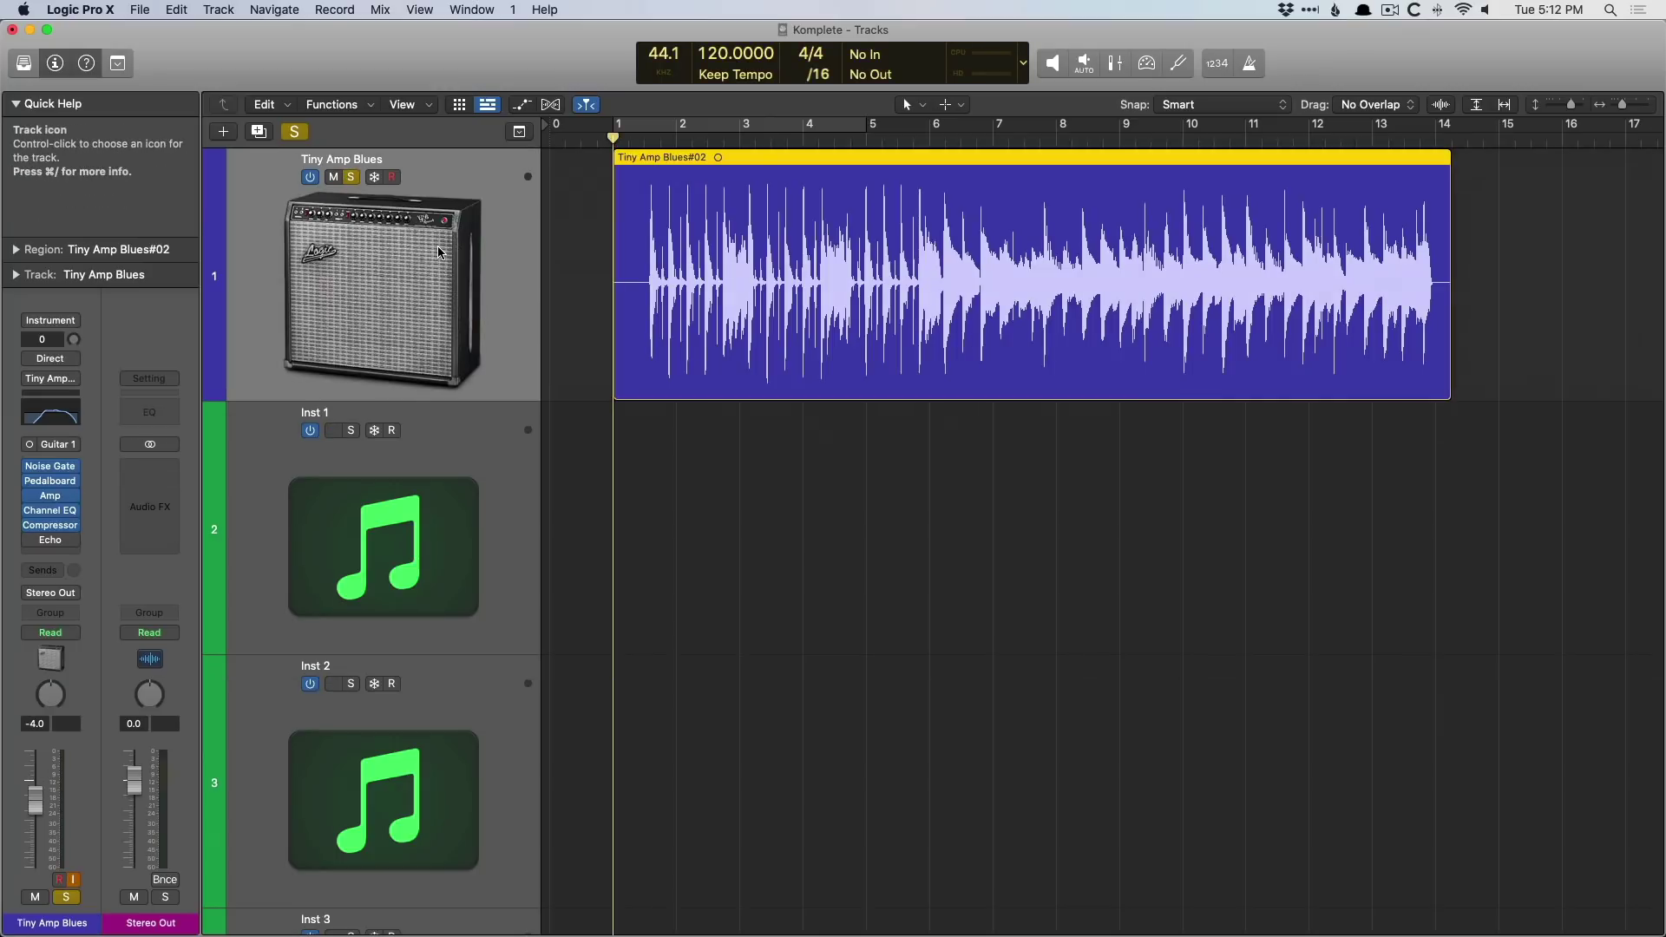
left_click_drag(613, 140, 628, 139)
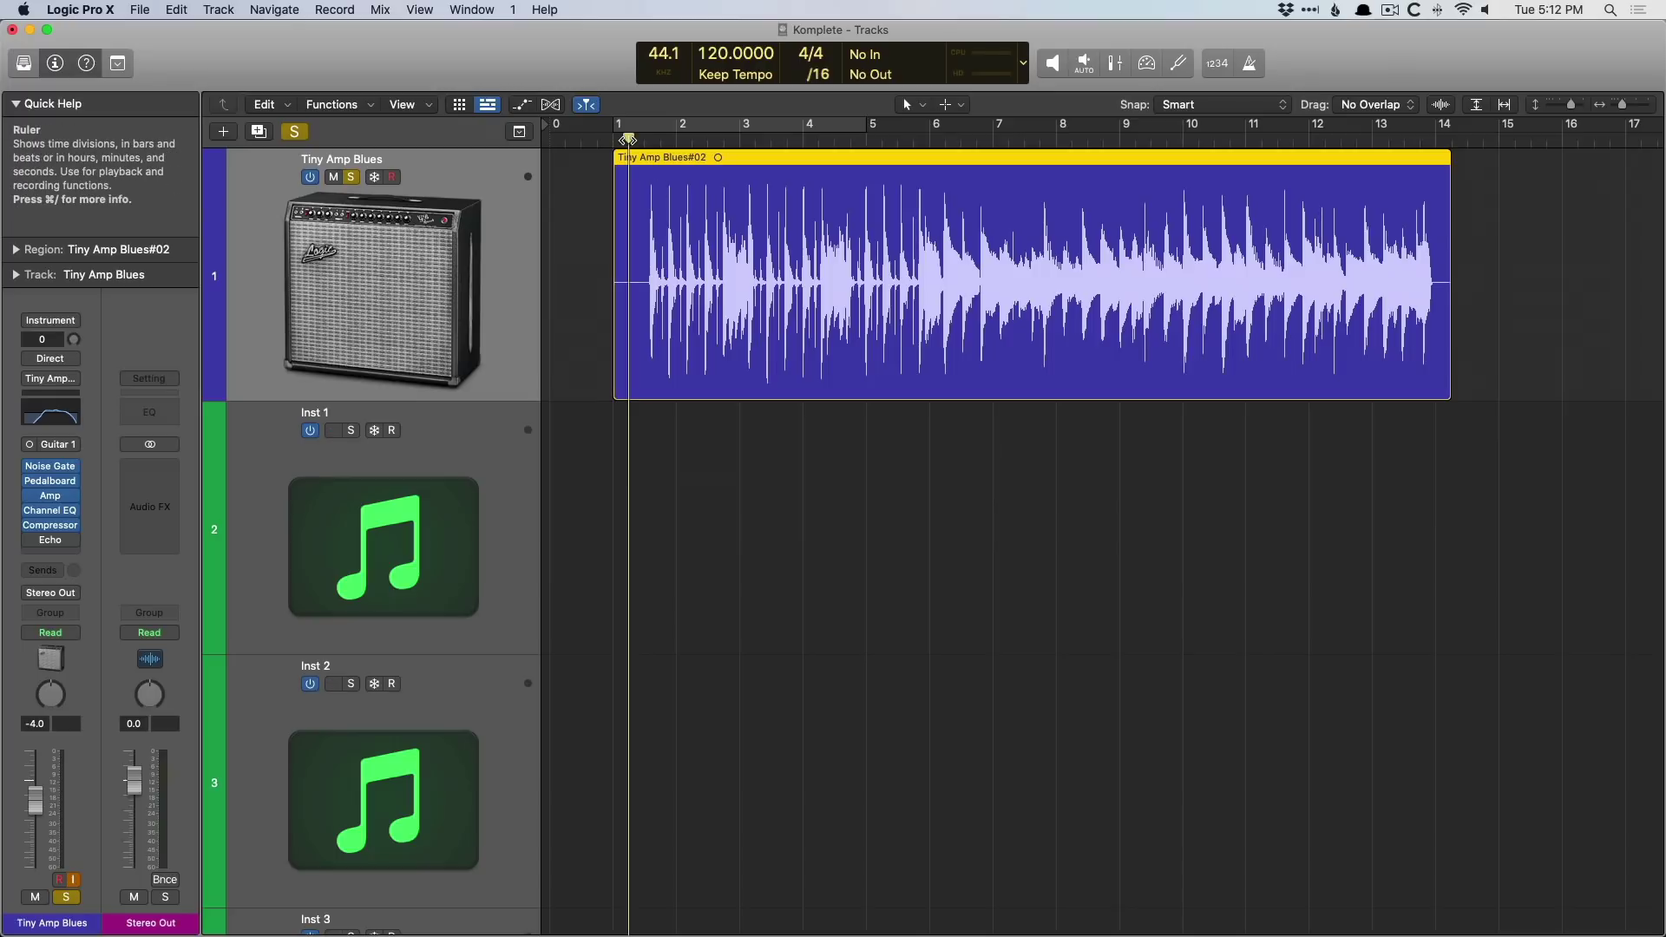
key("space")
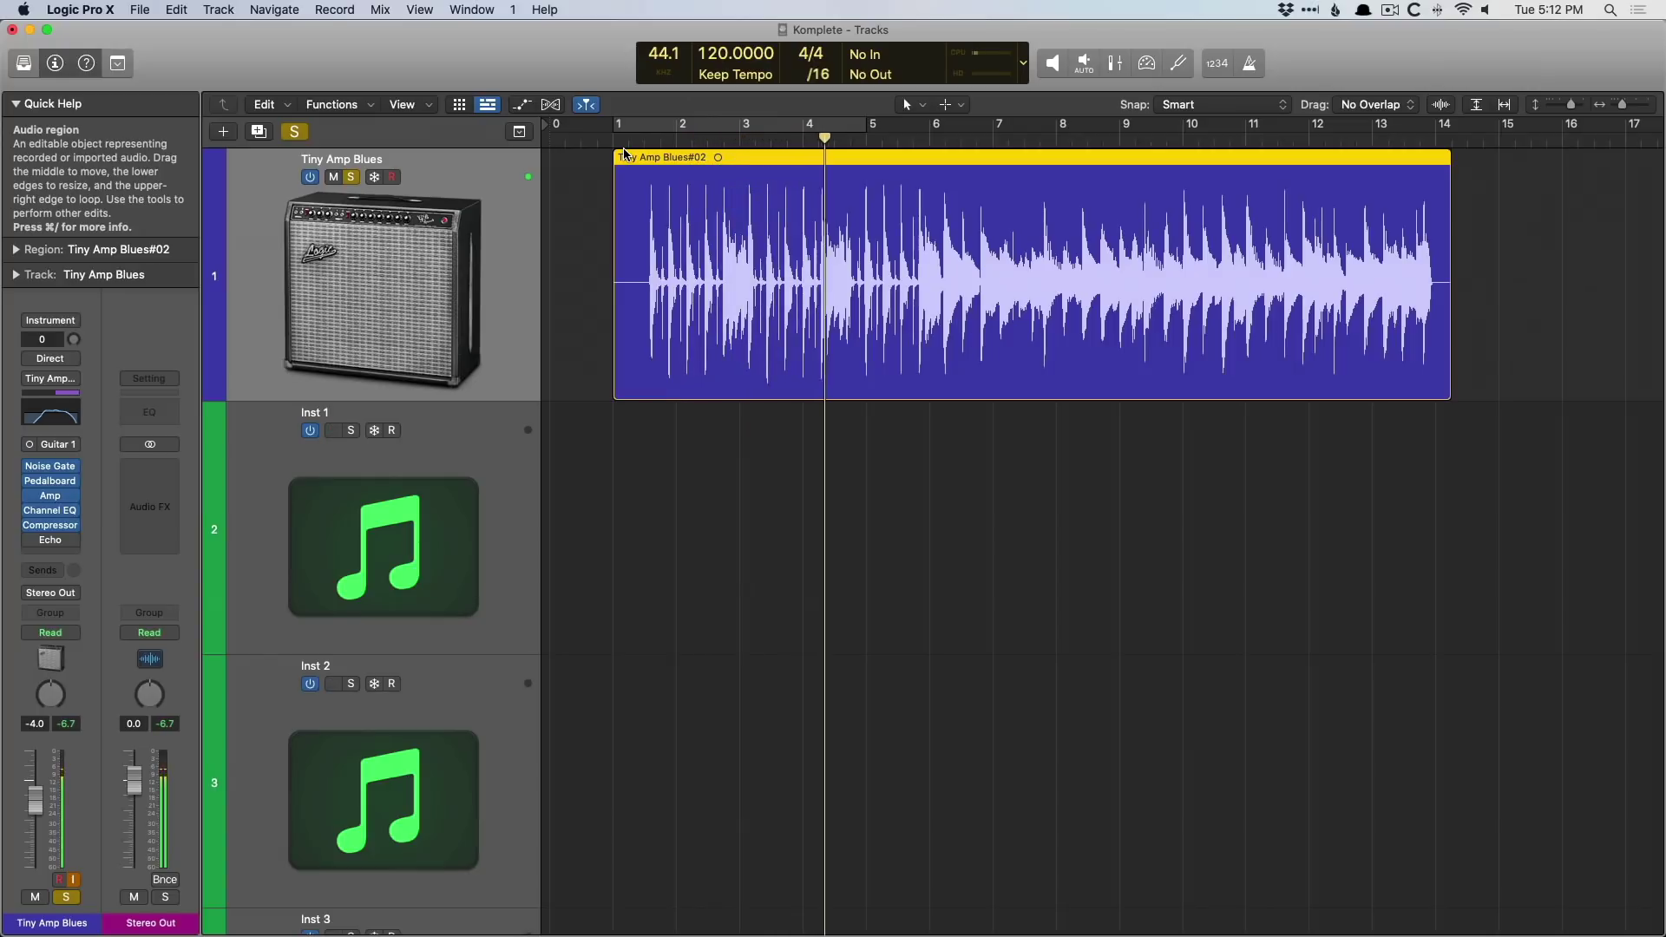
key("space")
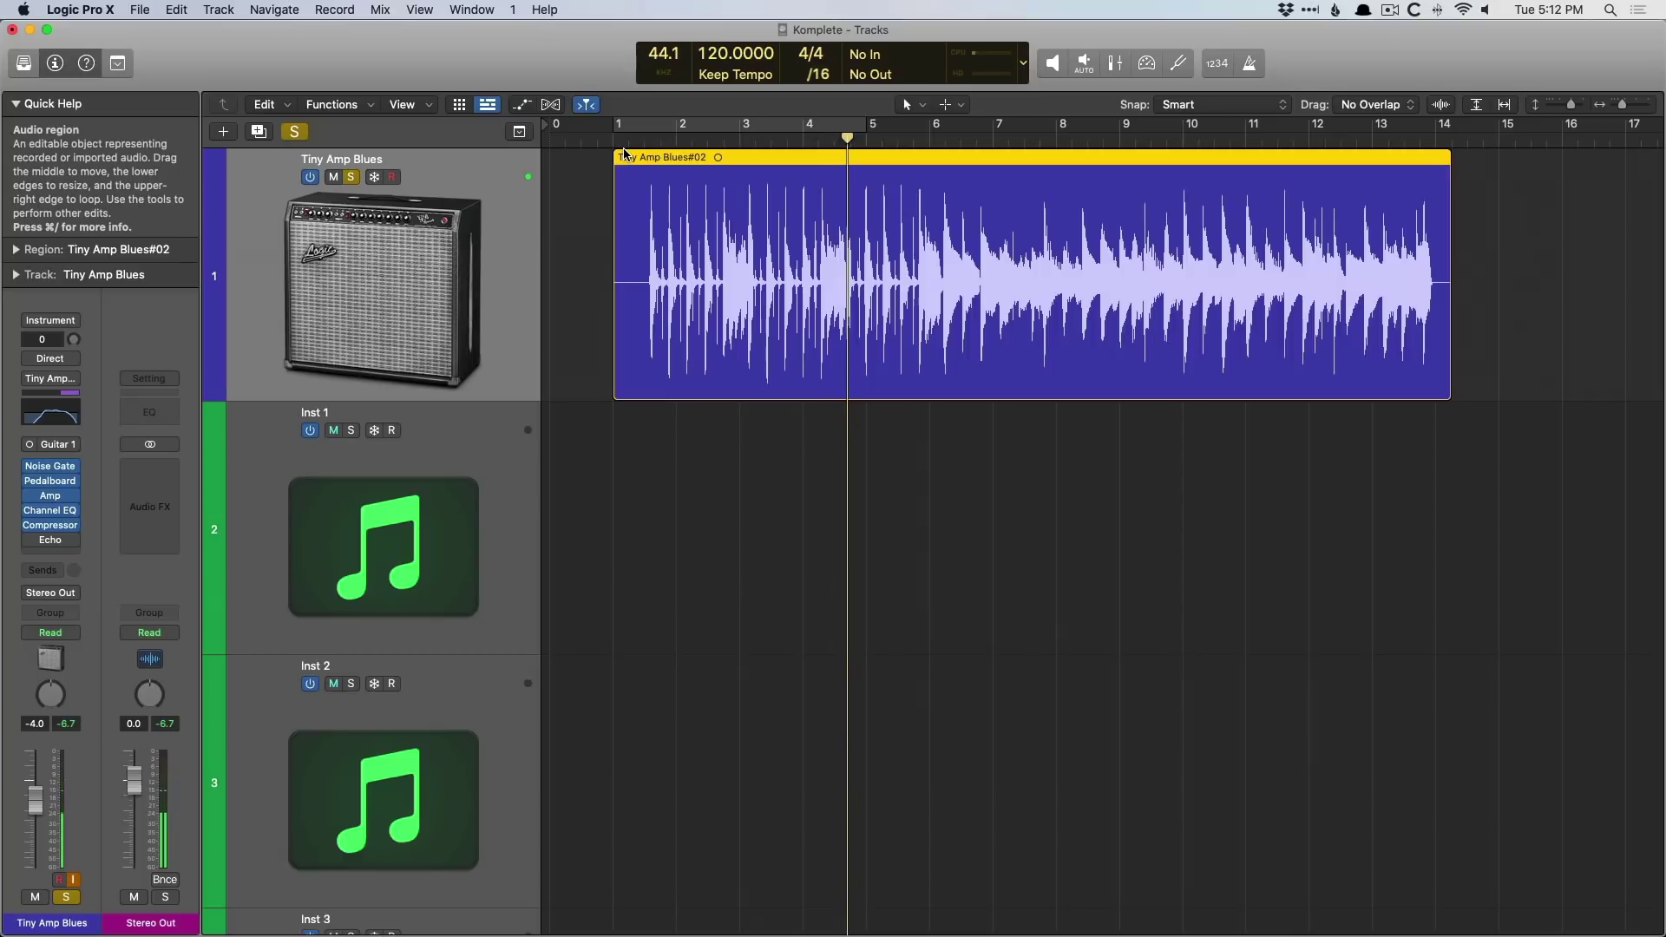
Step: In Smart Tempo, adjust the bar 2 marker and apply the region tempo to the project
double_click(625, 154)
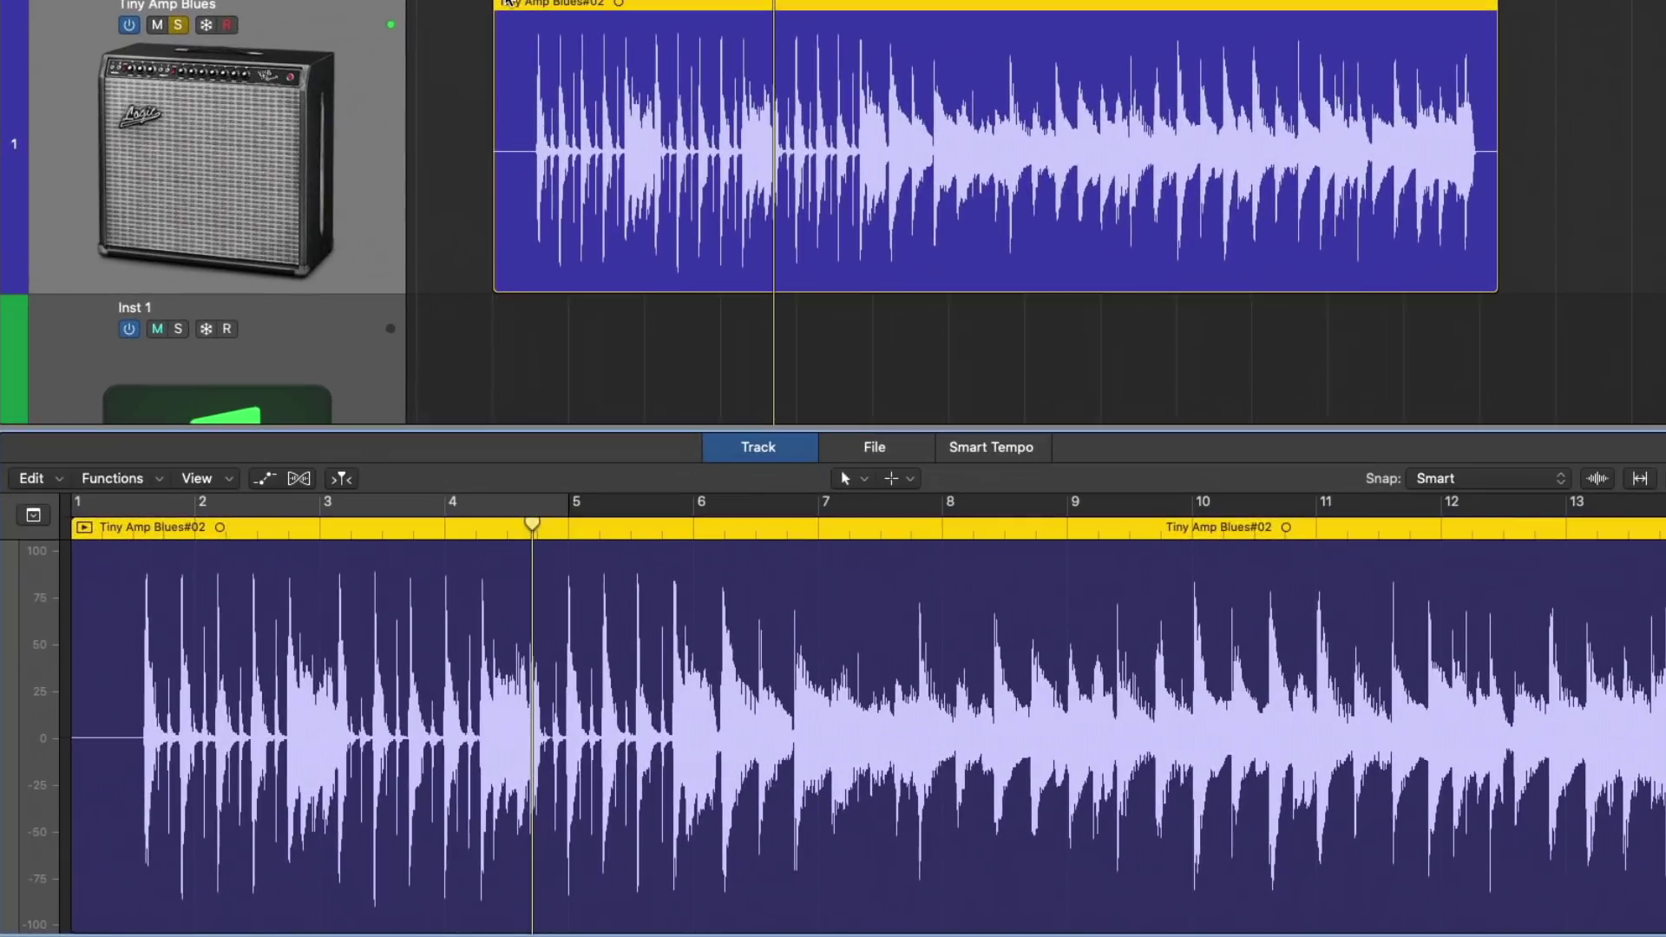
left_click(963, 447)
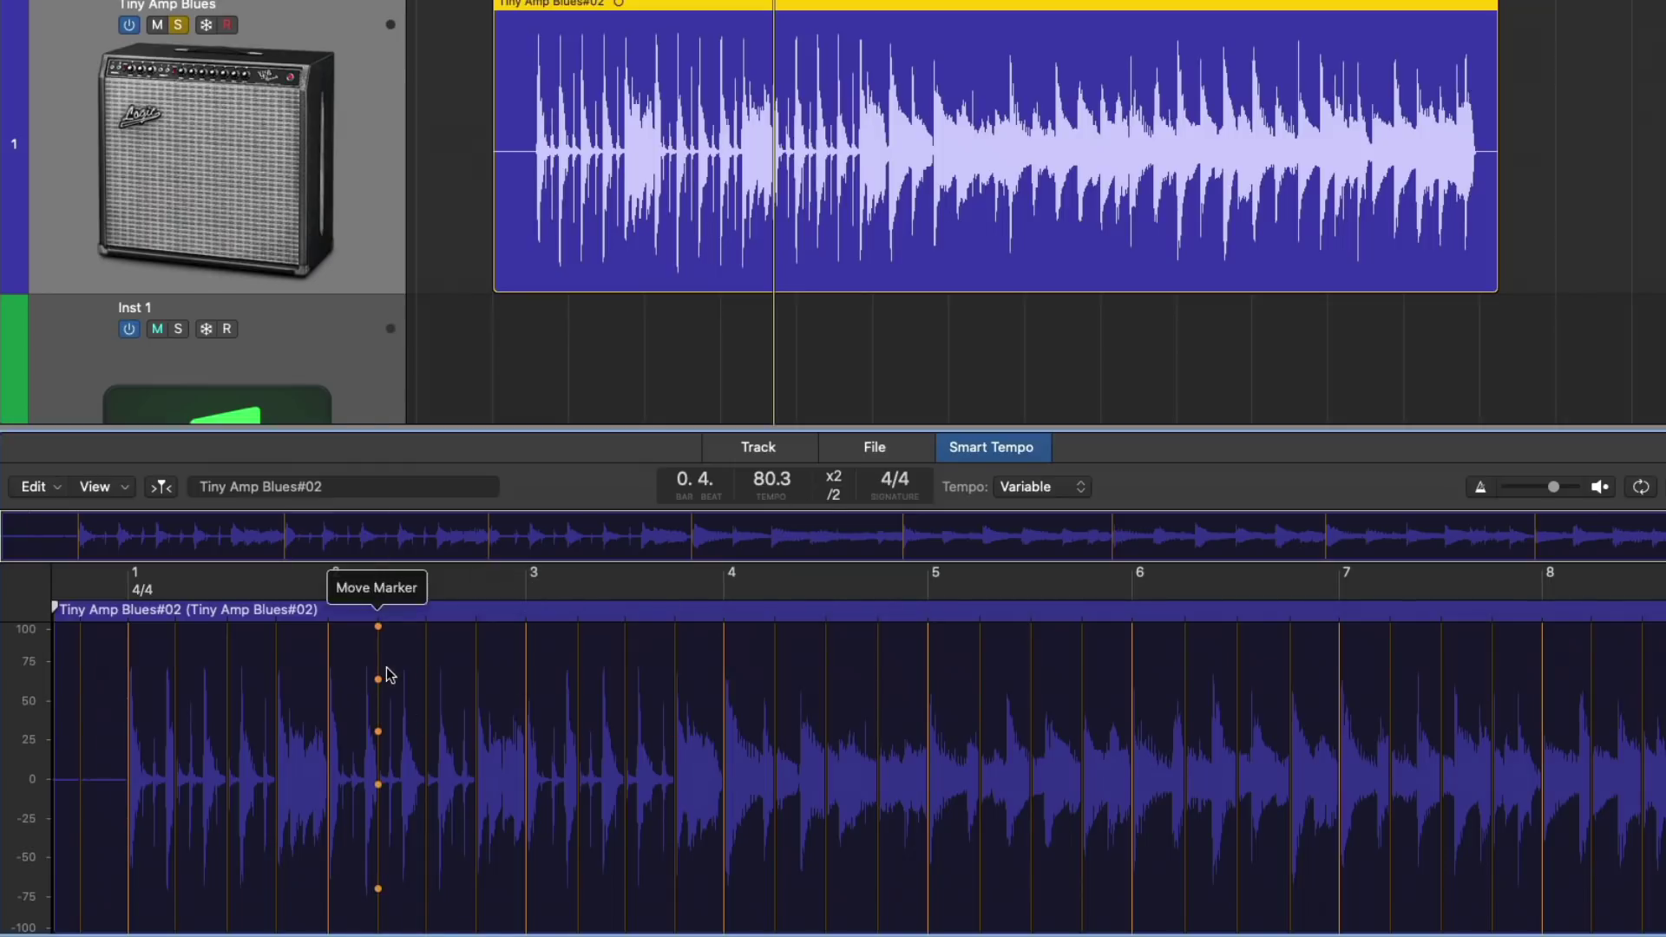
left_click_drag(379, 678, 334, 682)
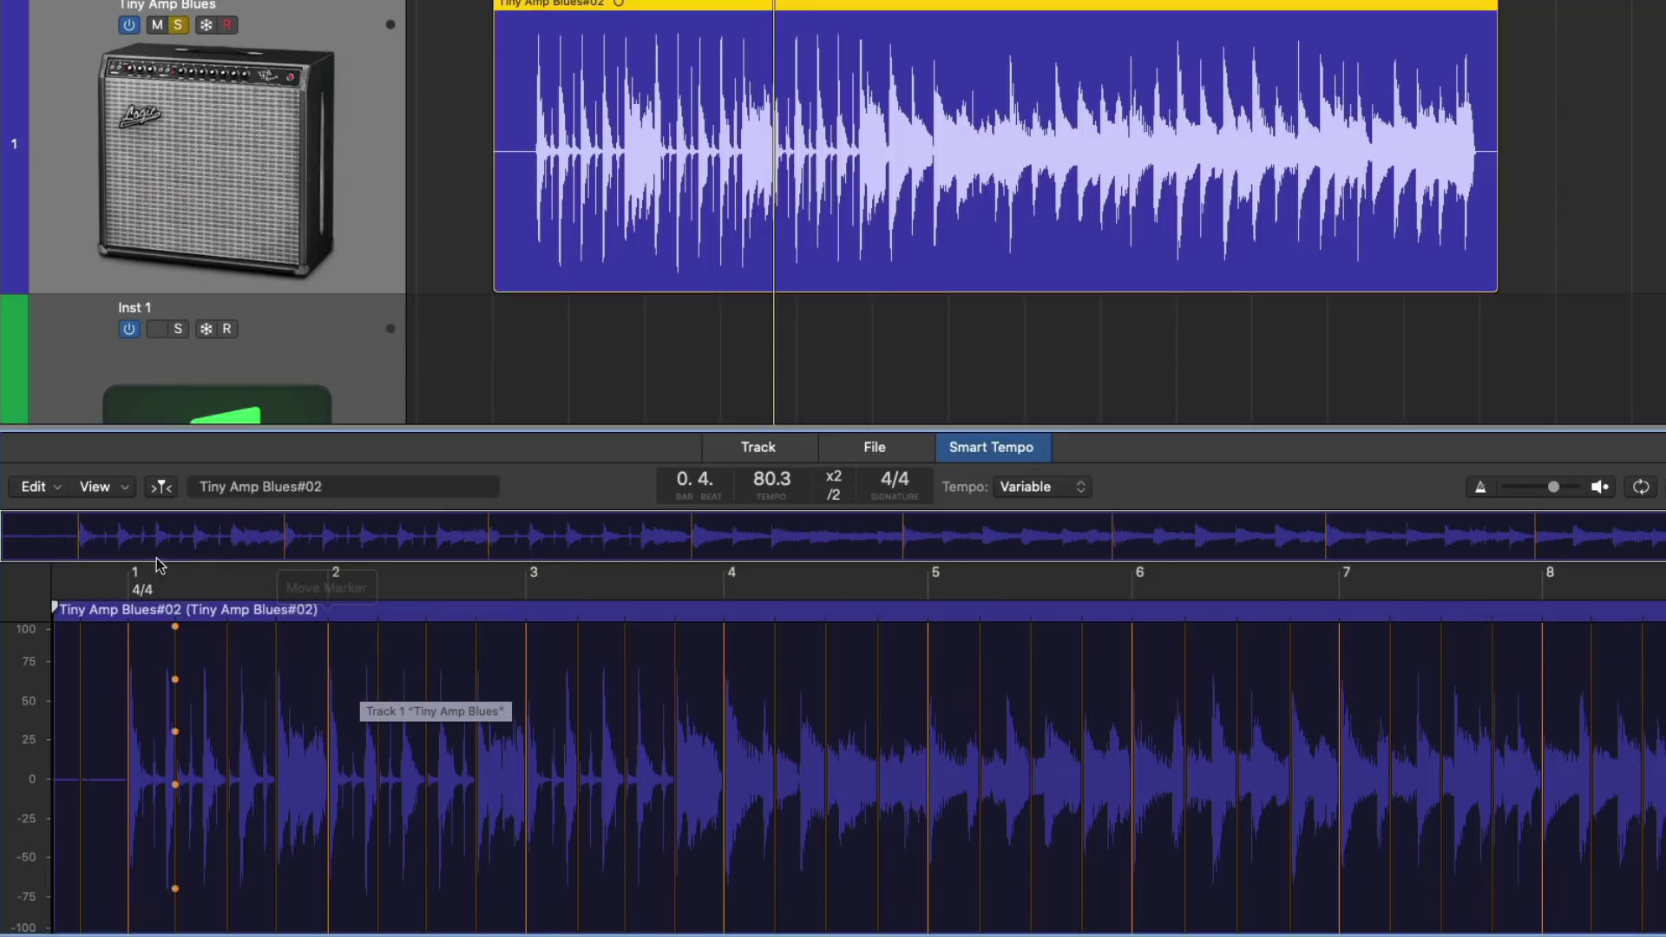
left_click(56, 487)
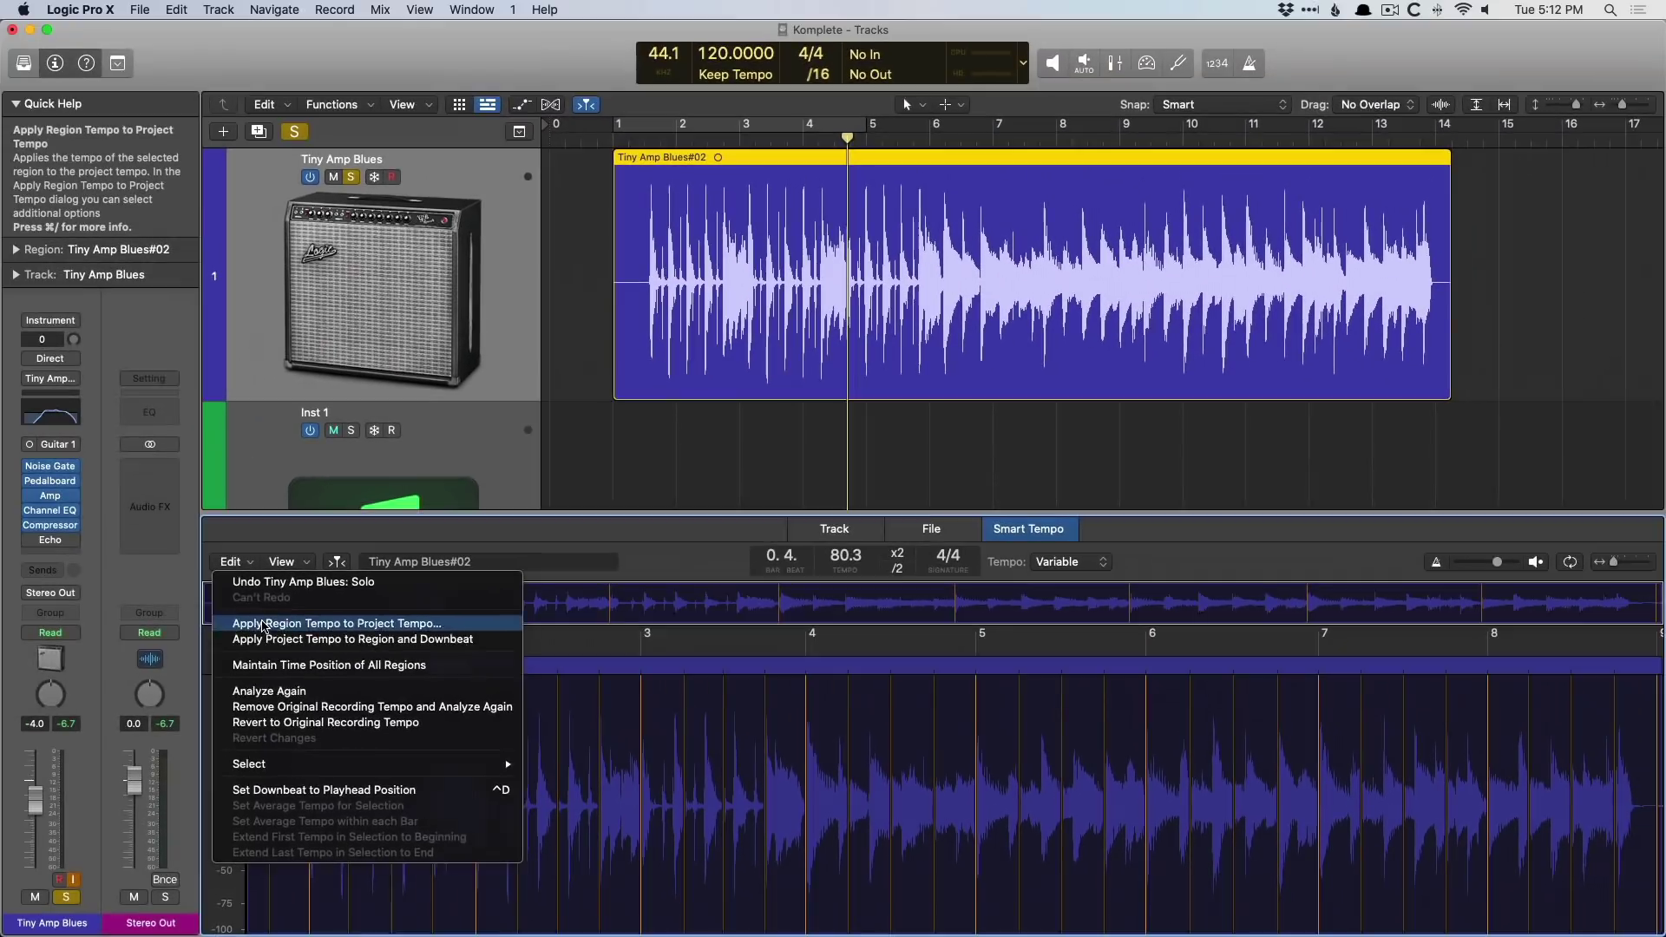
left_click(73, 562)
left_click(966, 349)
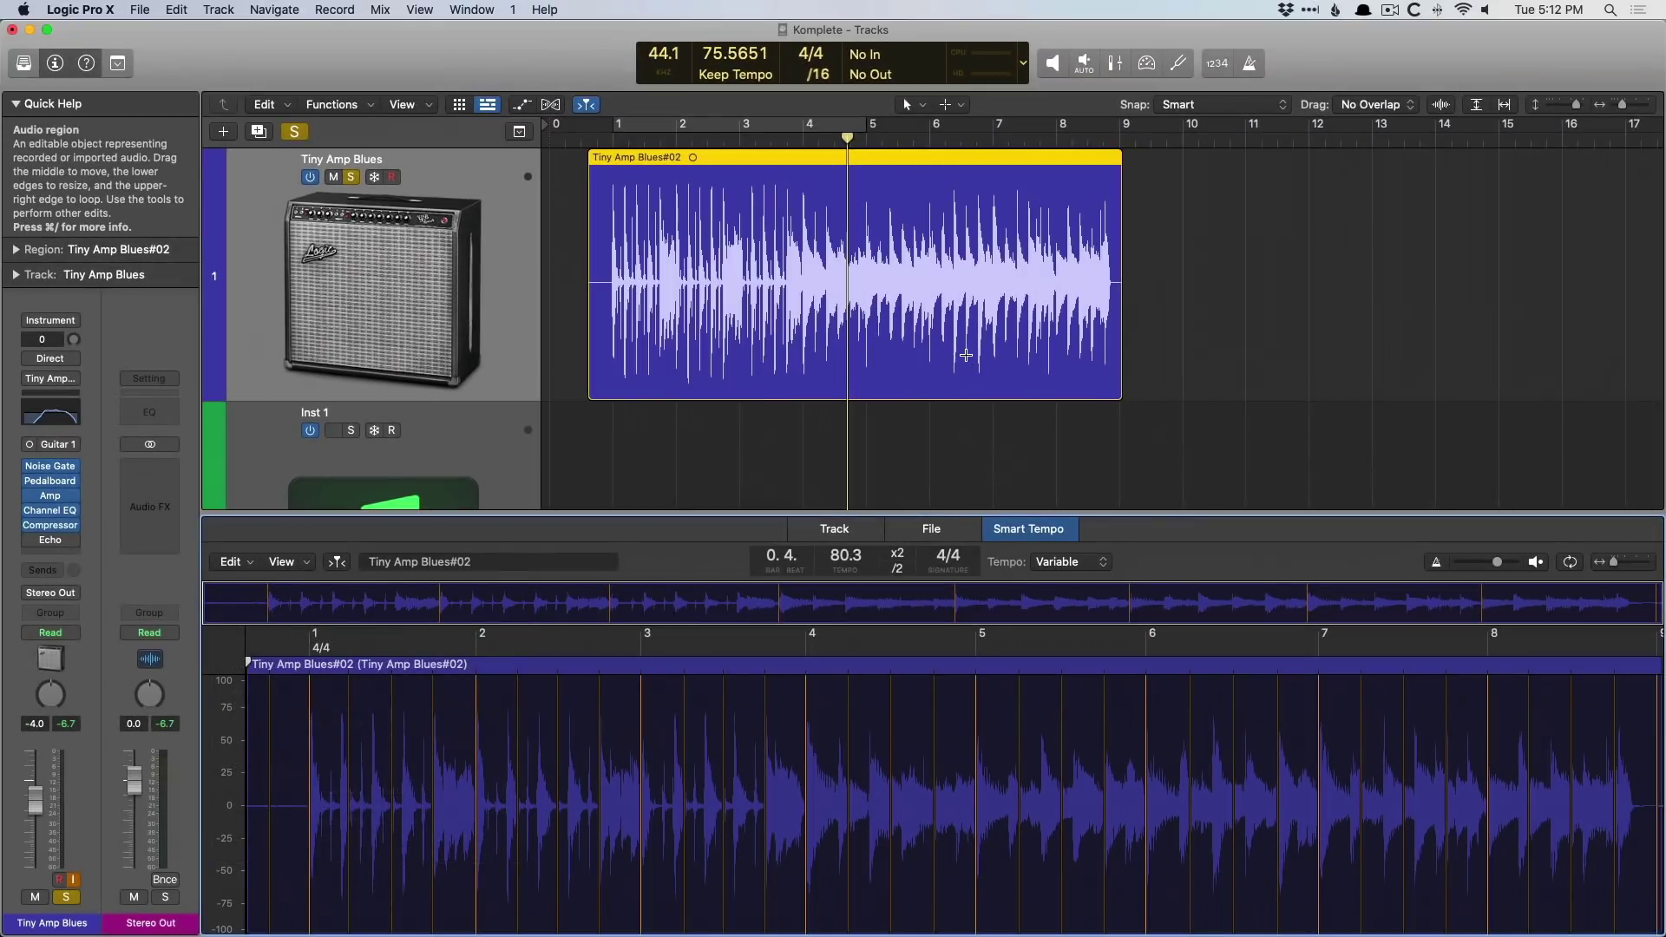
Step: Show the global tracks with the tempo curve, fit the region, and play from bar 1
left_click(224, 104)
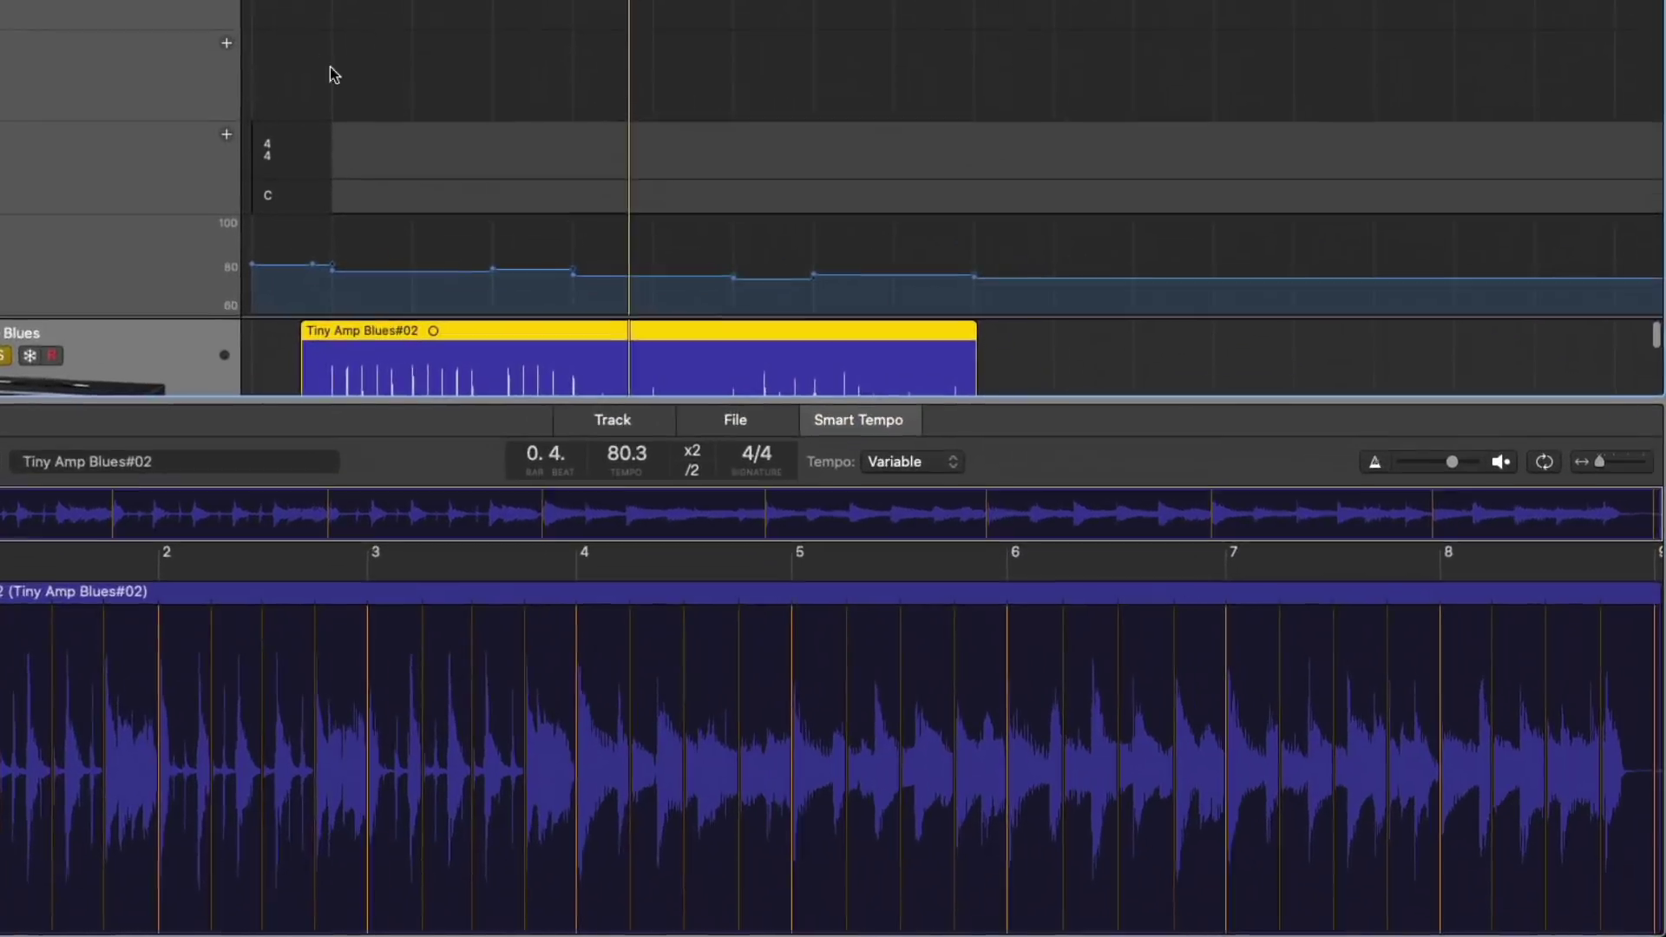
key("e")
key("z")
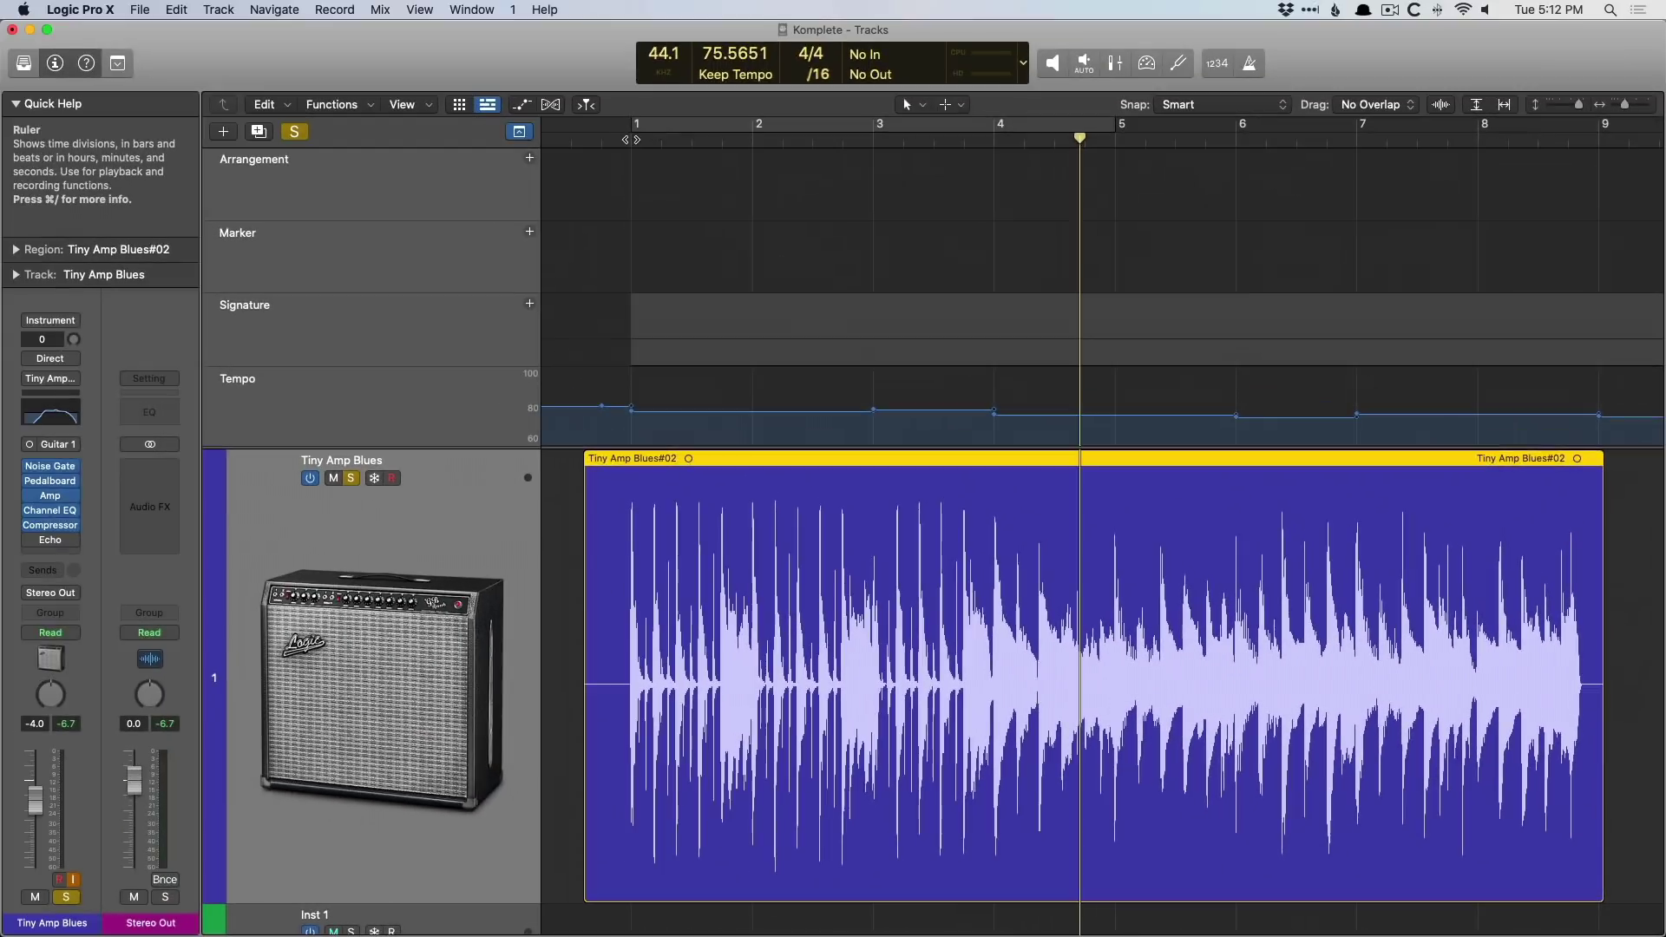
left_click(628, 140)
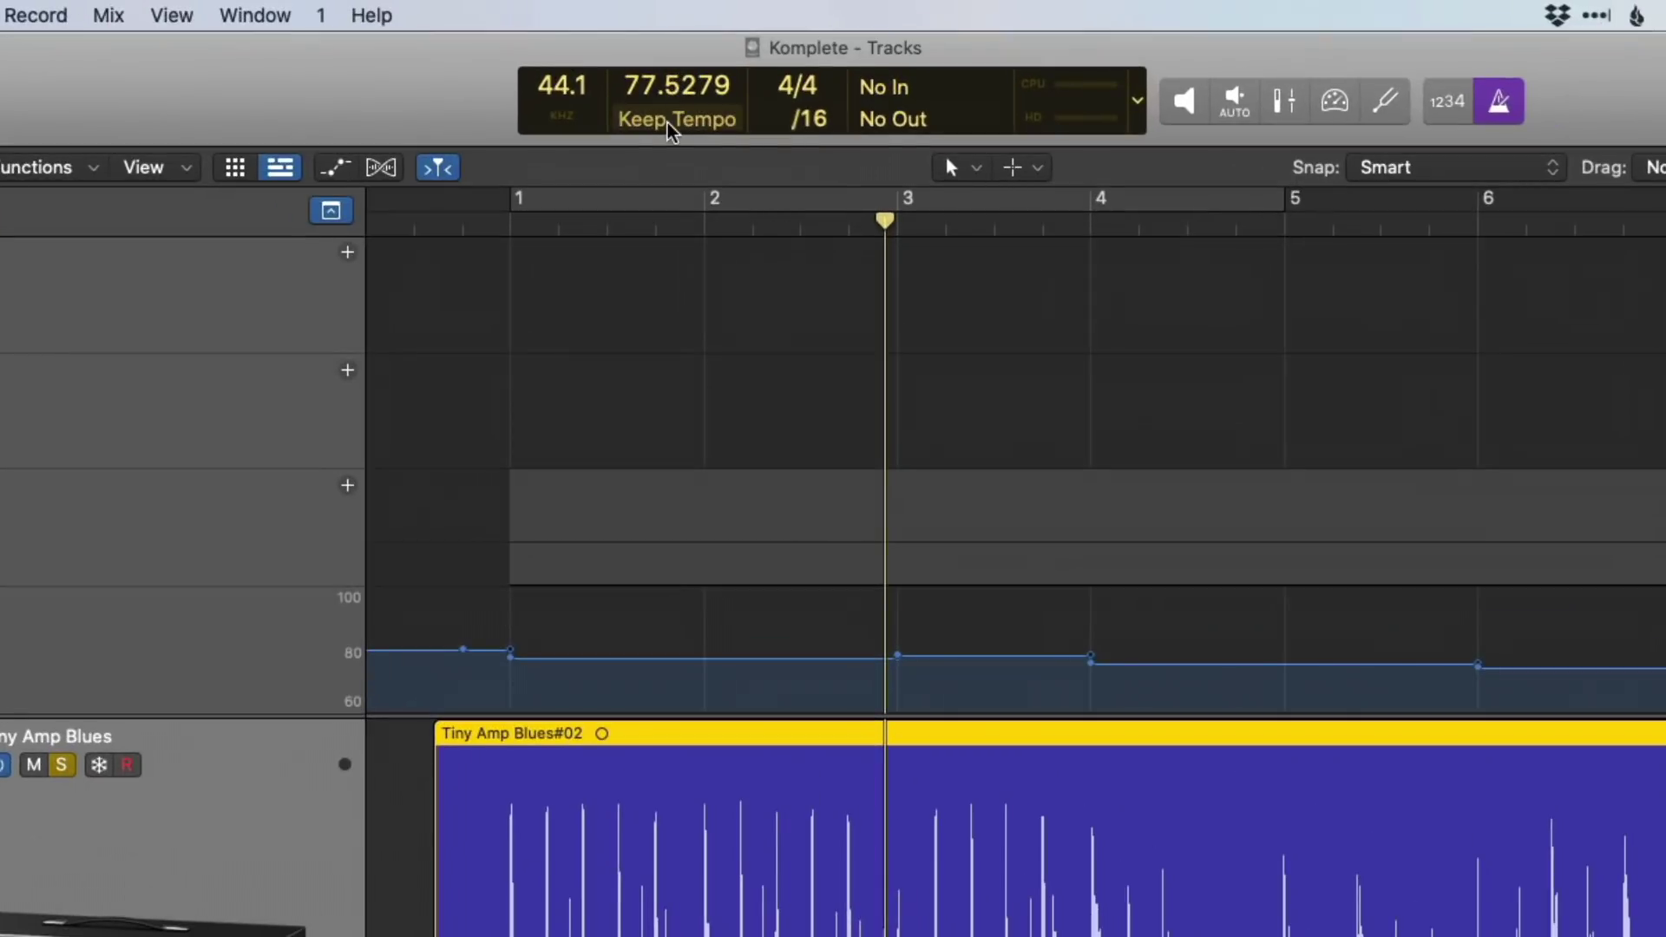
left_click(728, 77)
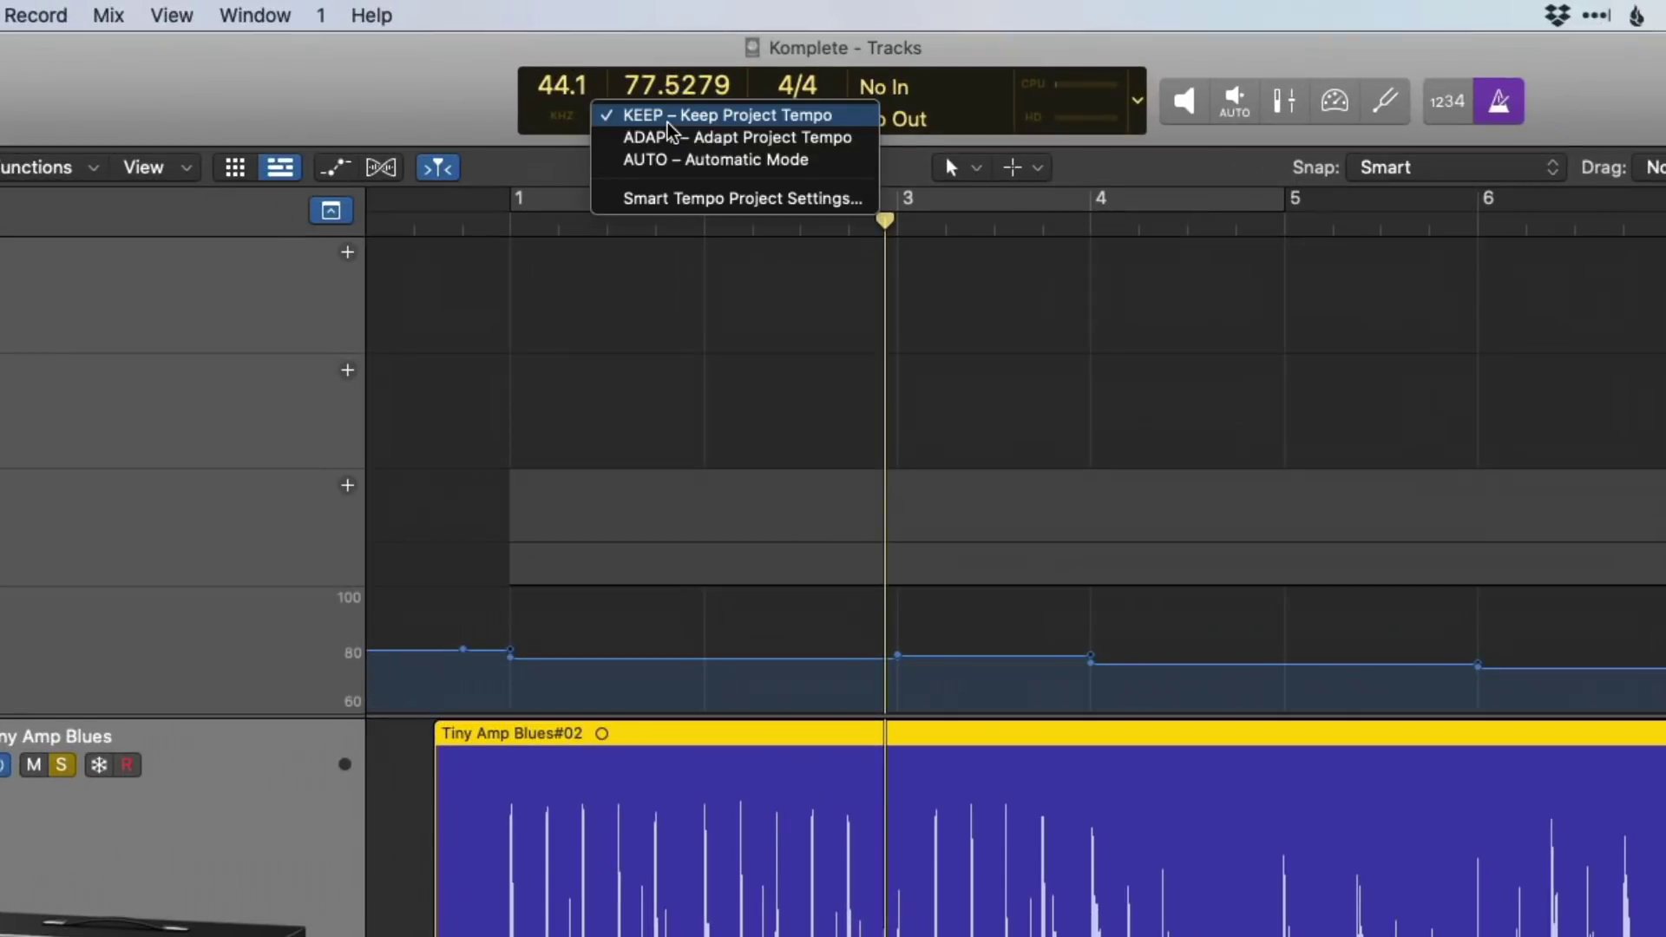
left_click(646, 200)
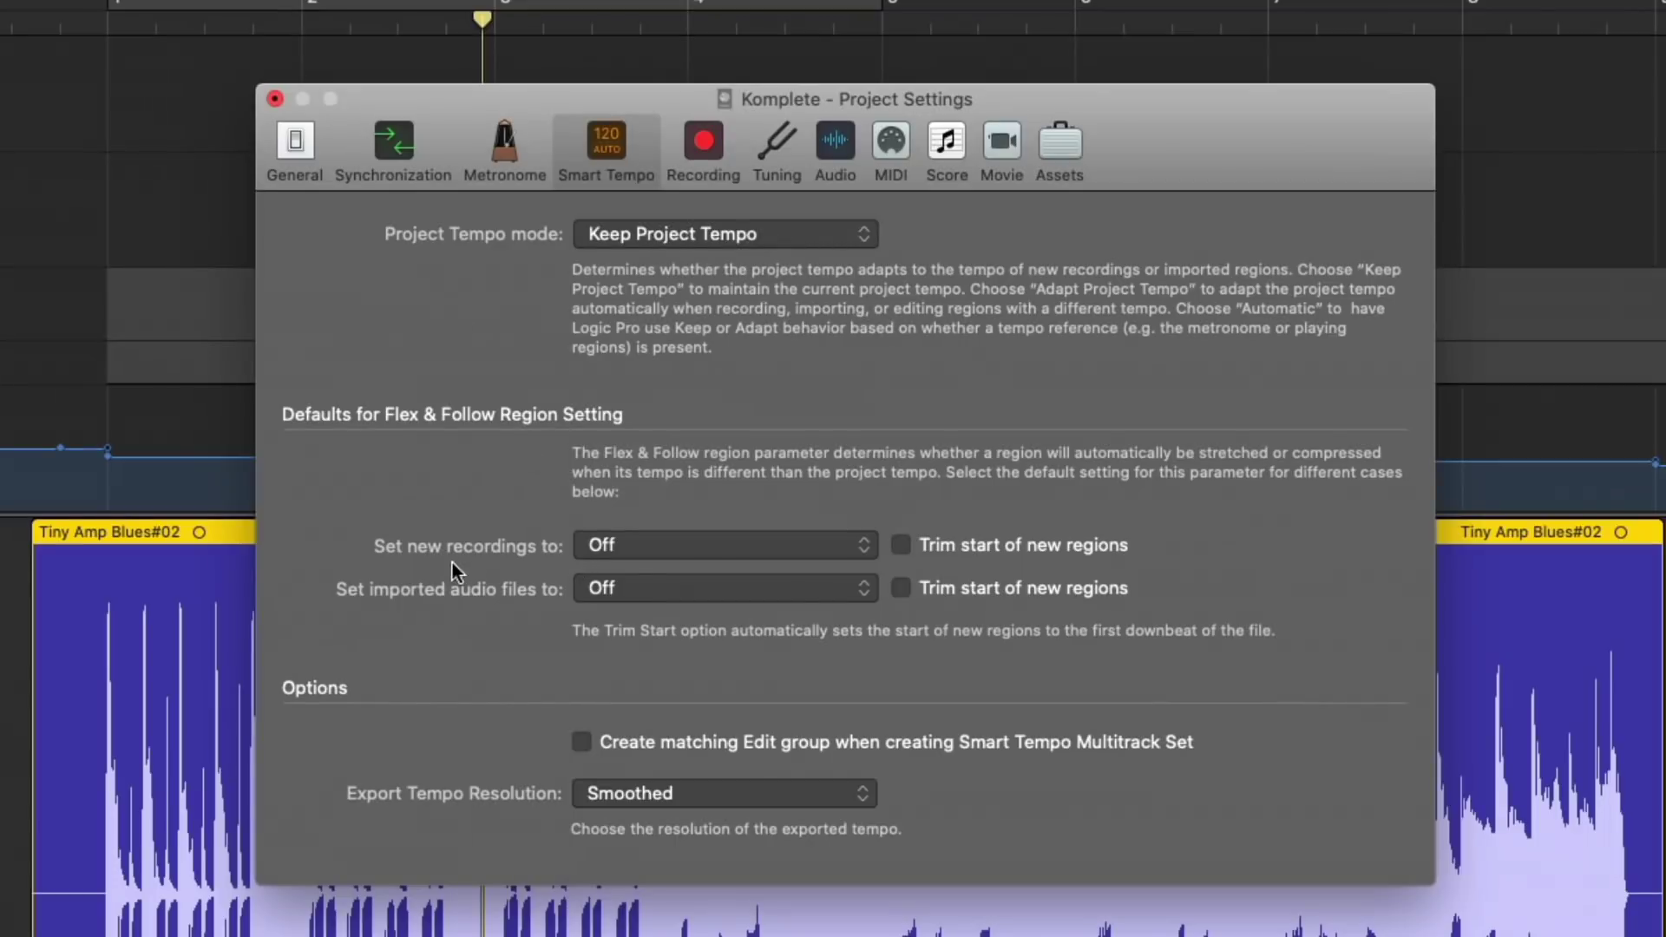
left_click(606, 552)
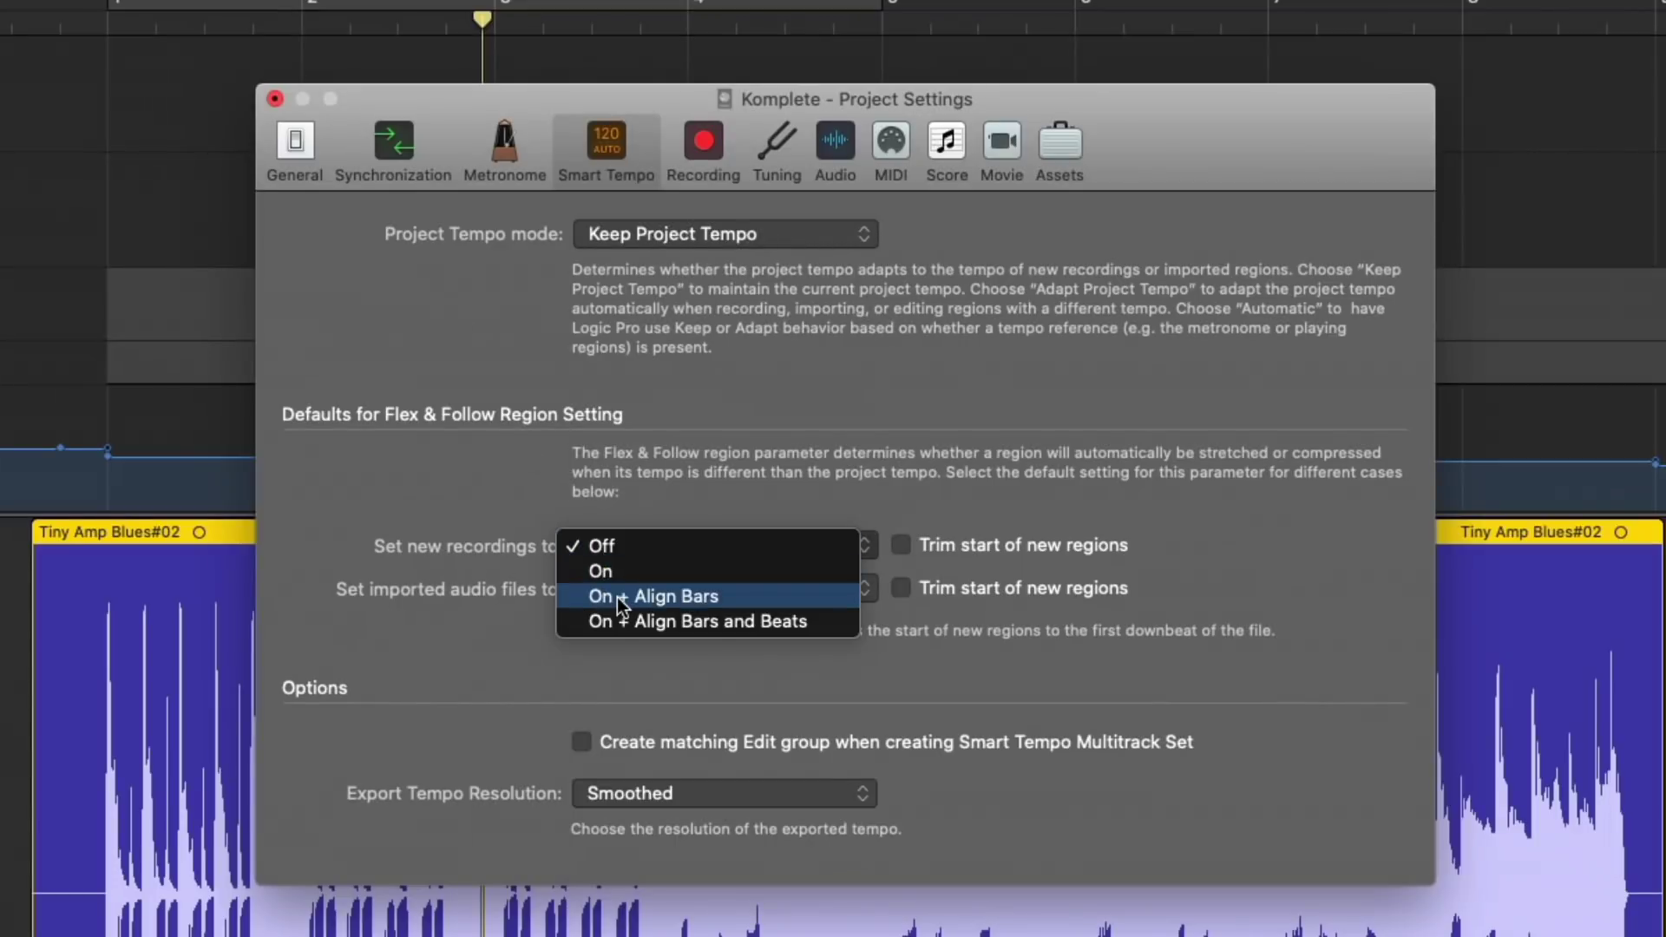
left_click(392, 499)
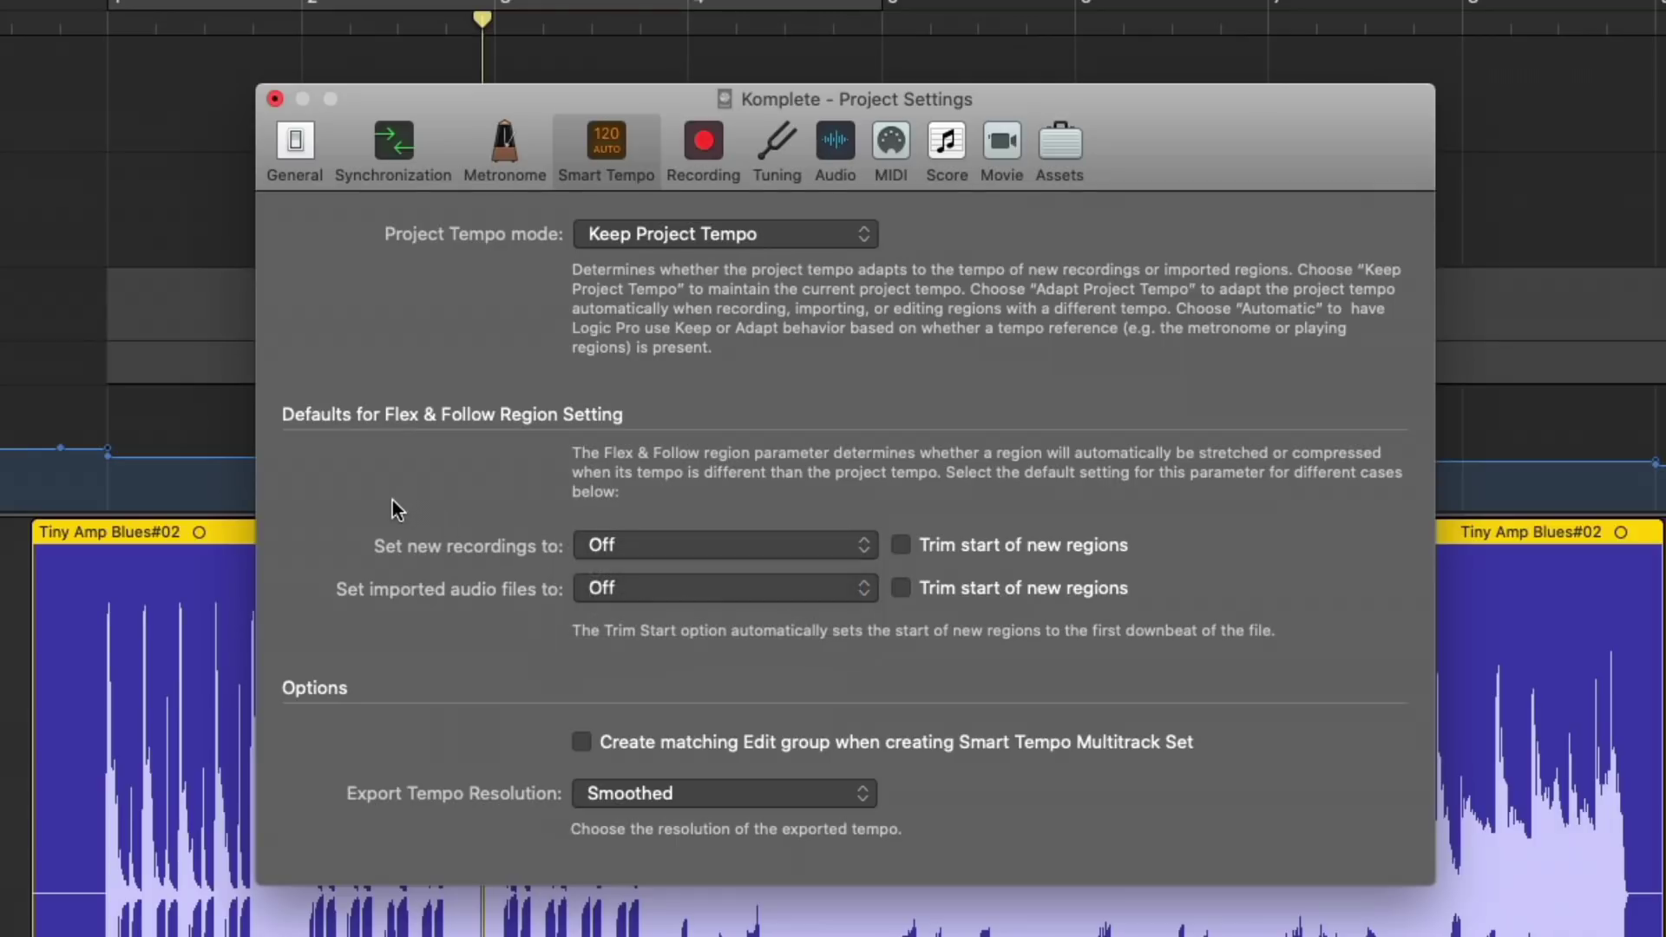
left_click(274, 98)
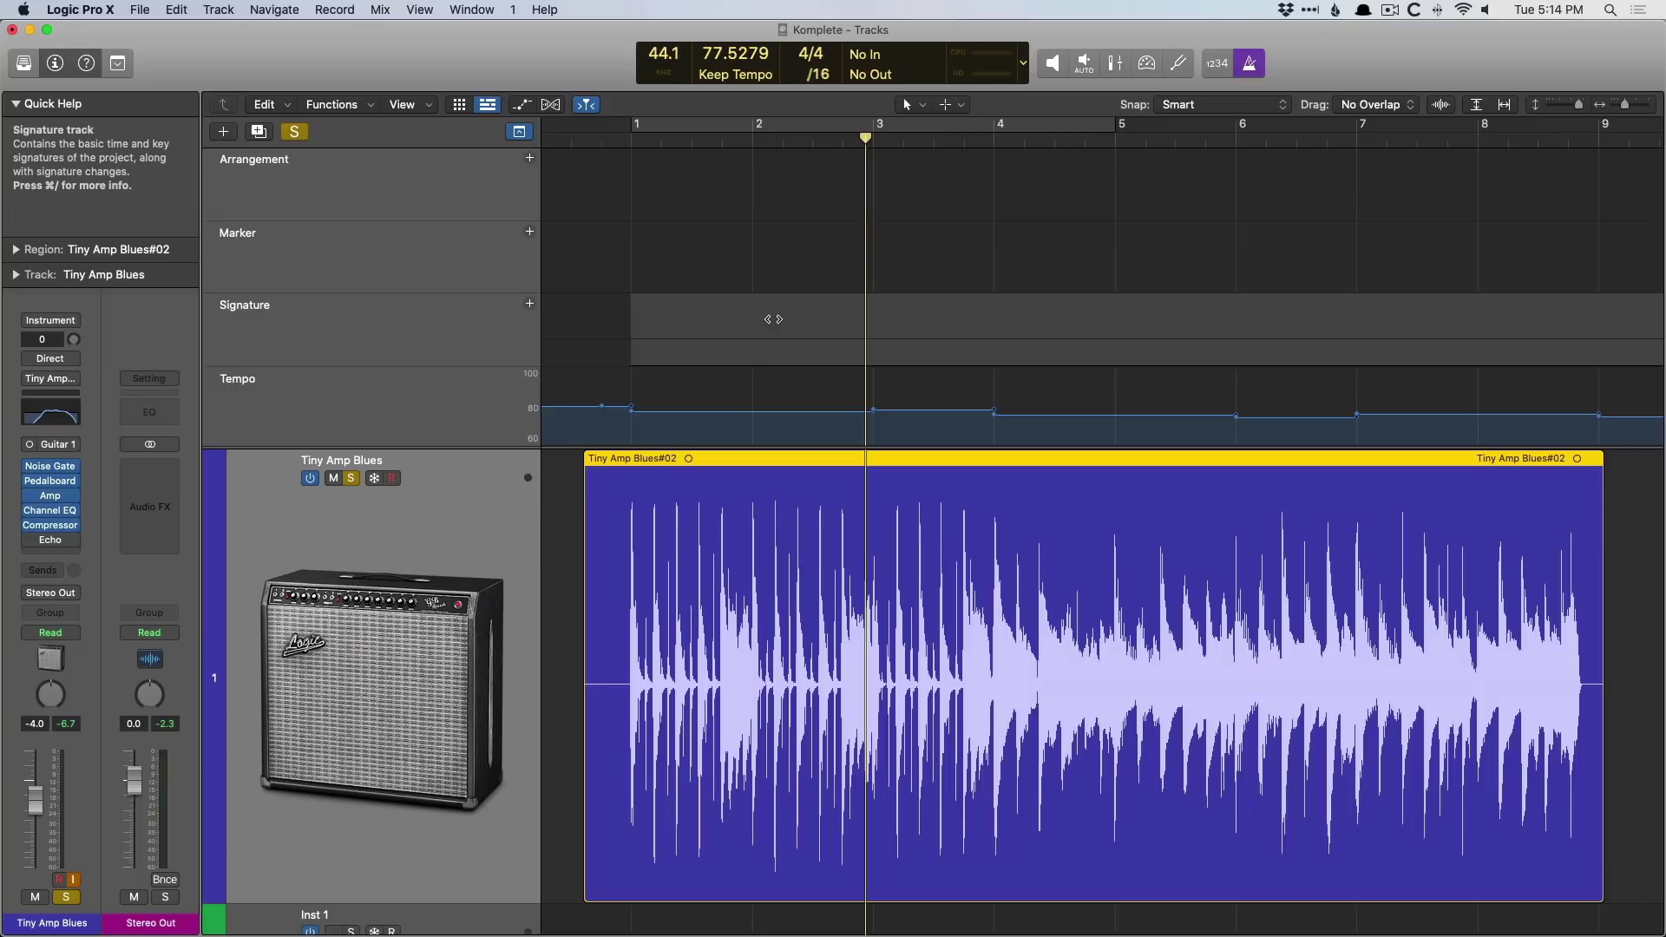
Step: Create a new Drummer track with the SoCal drummer
key("alt+super+n")
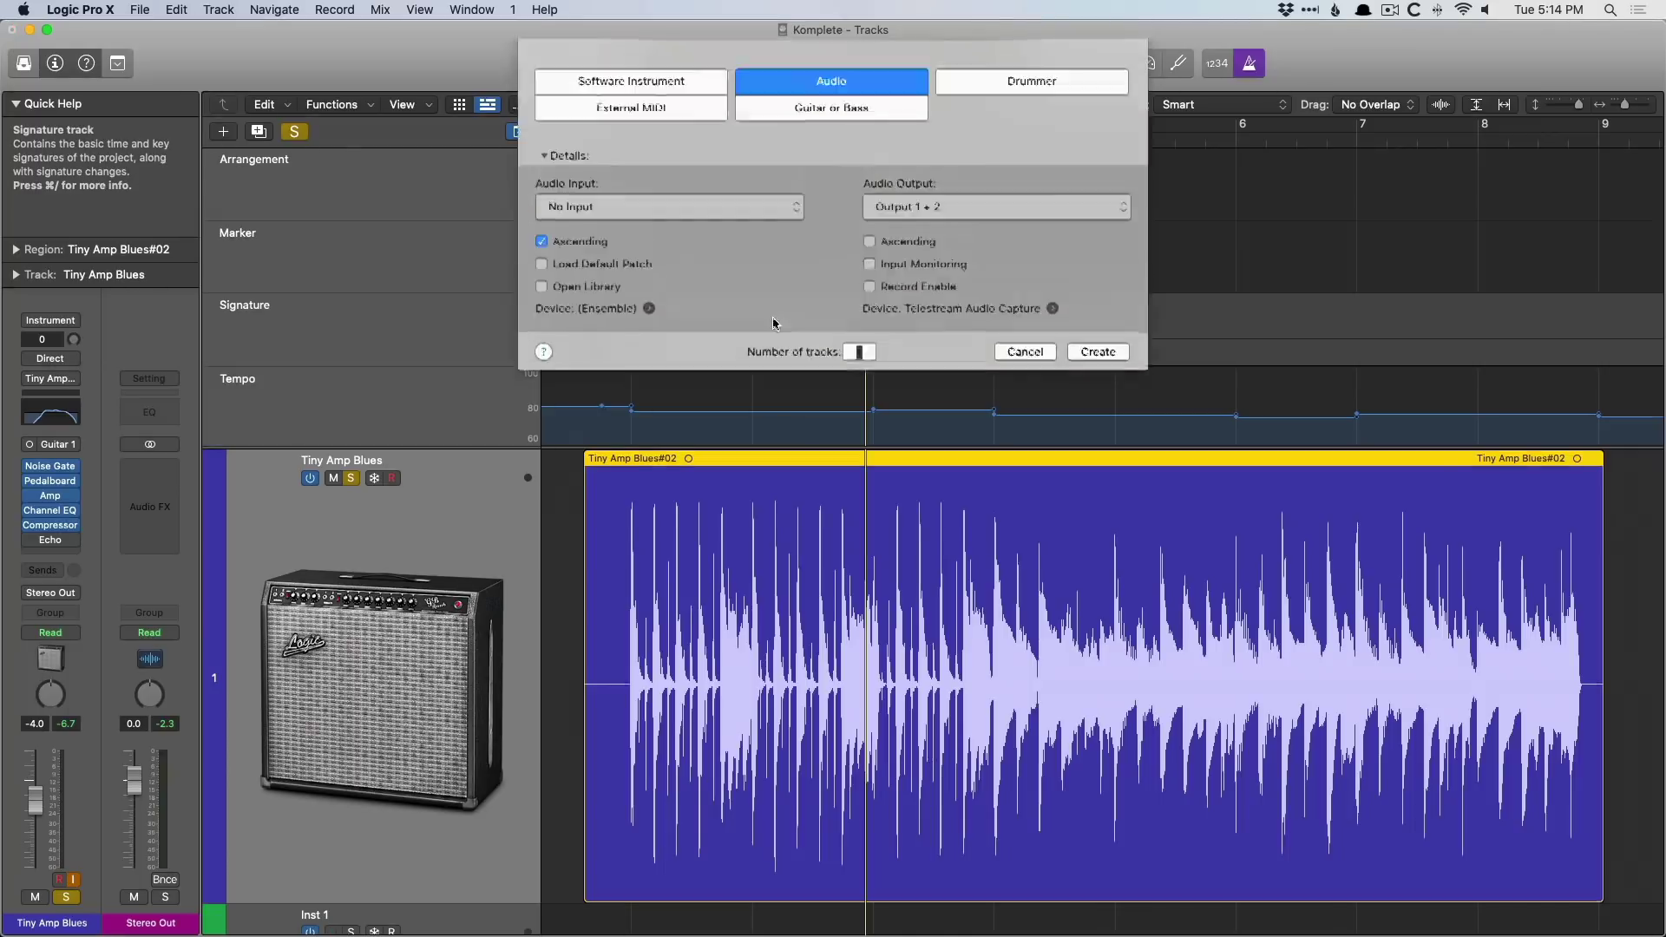
left_click(986, 81)
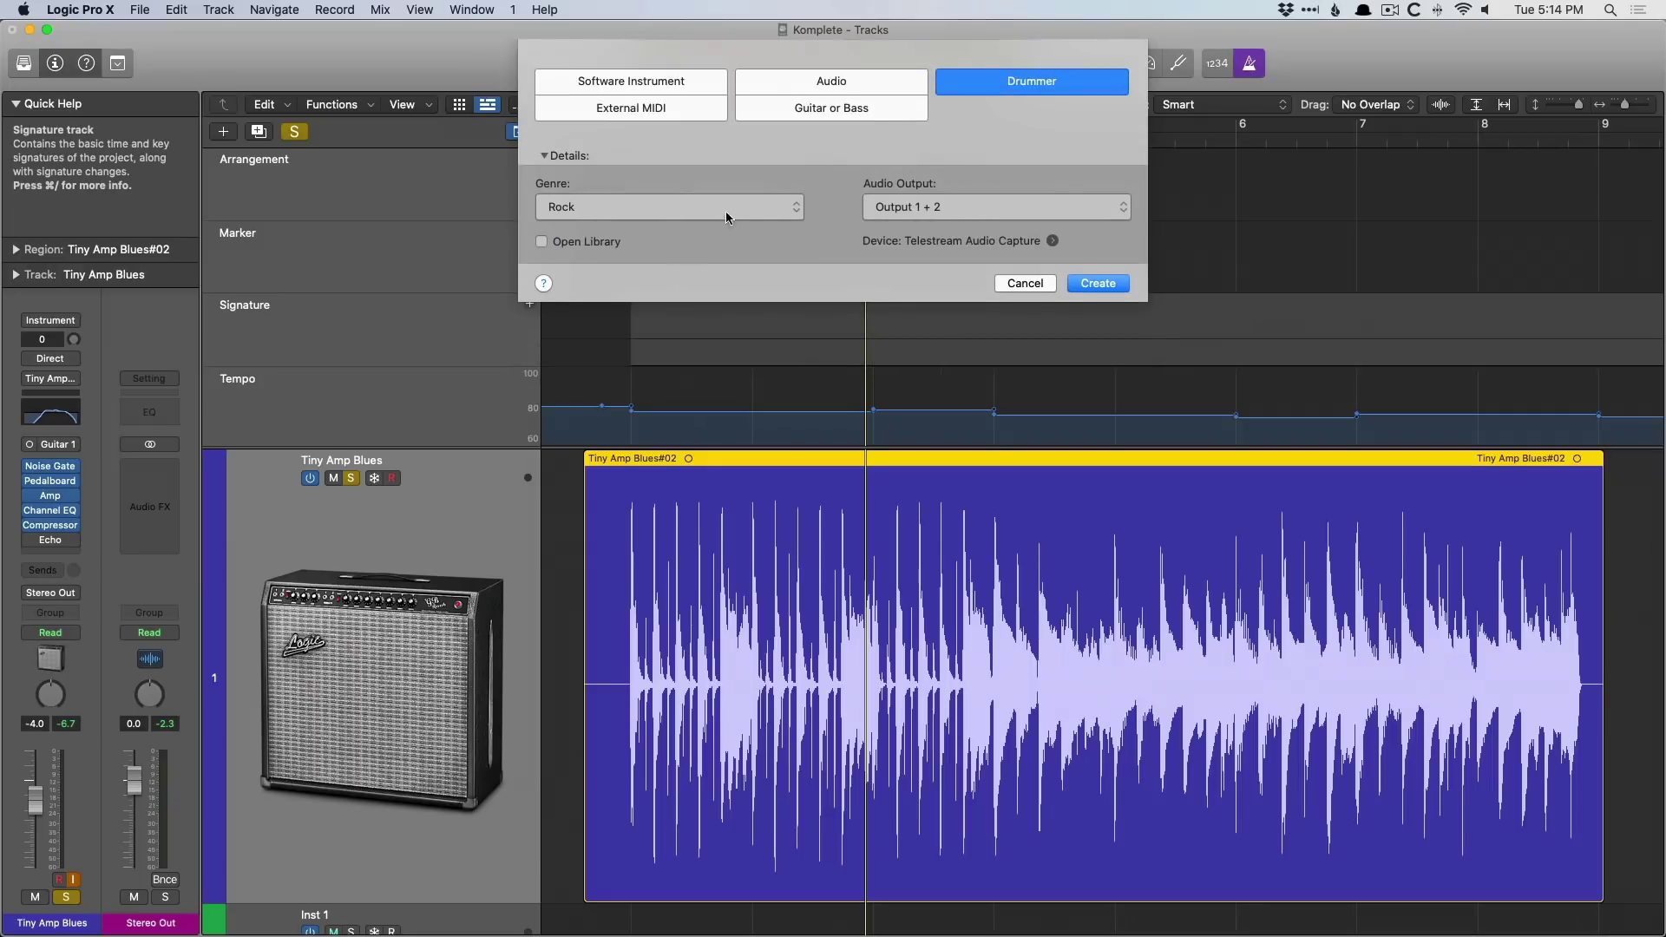
left_click(1069, 284)
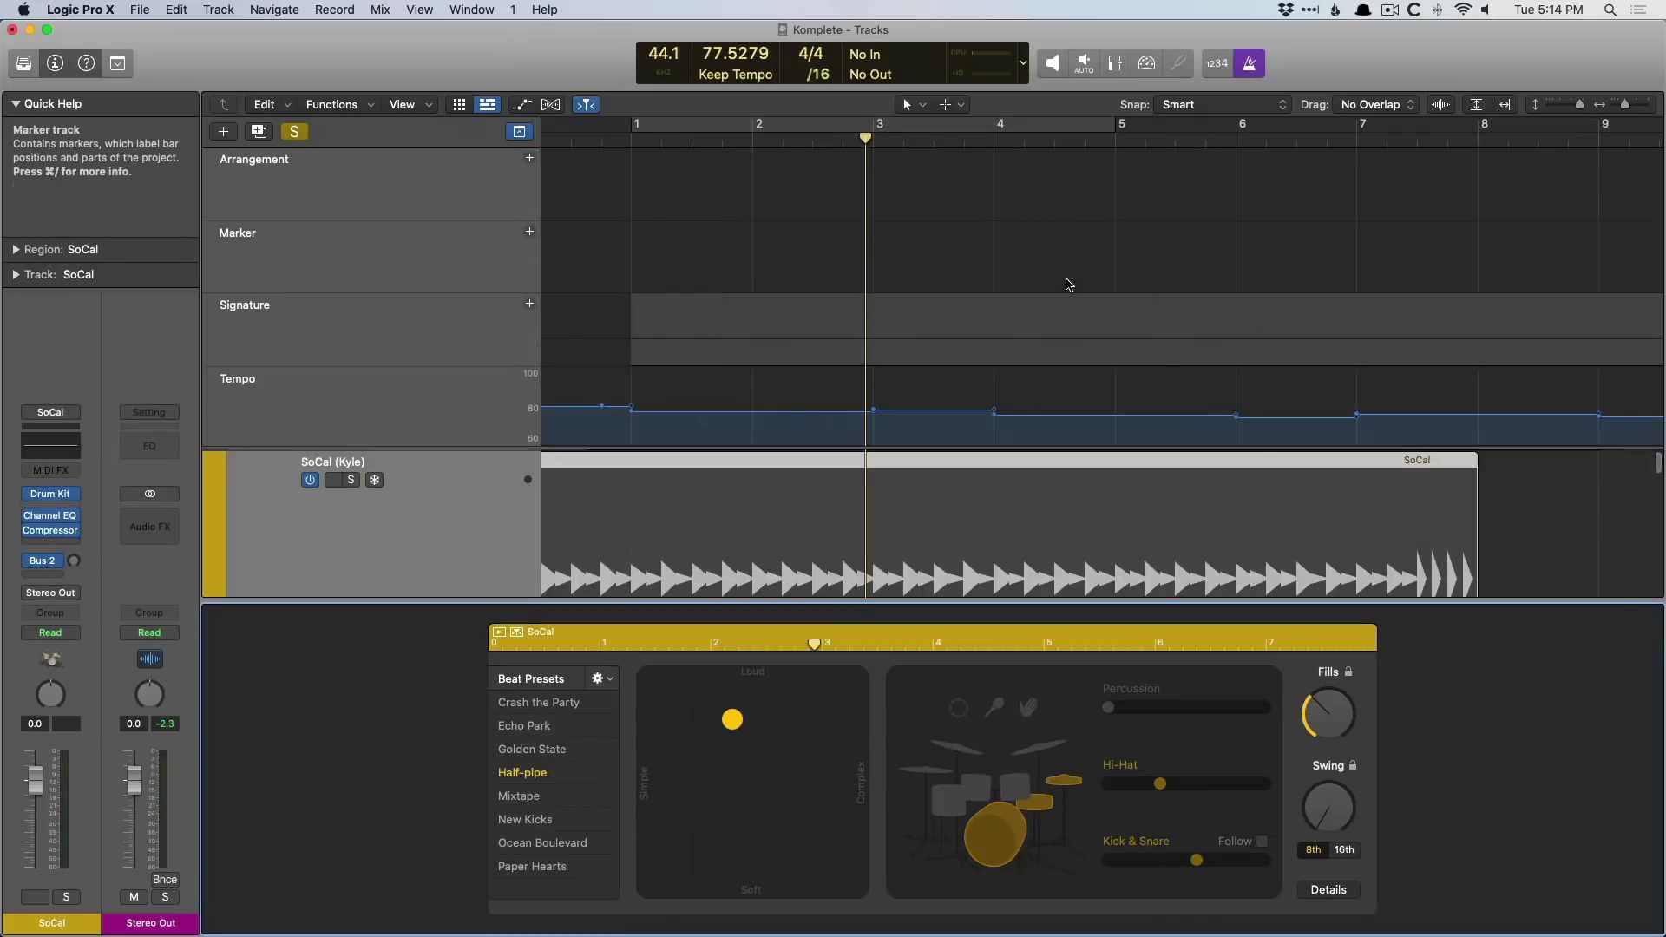
Step: Hide Global Tracks, line the SoCal region up under the guitar, and solo it
left_click(519, 132)
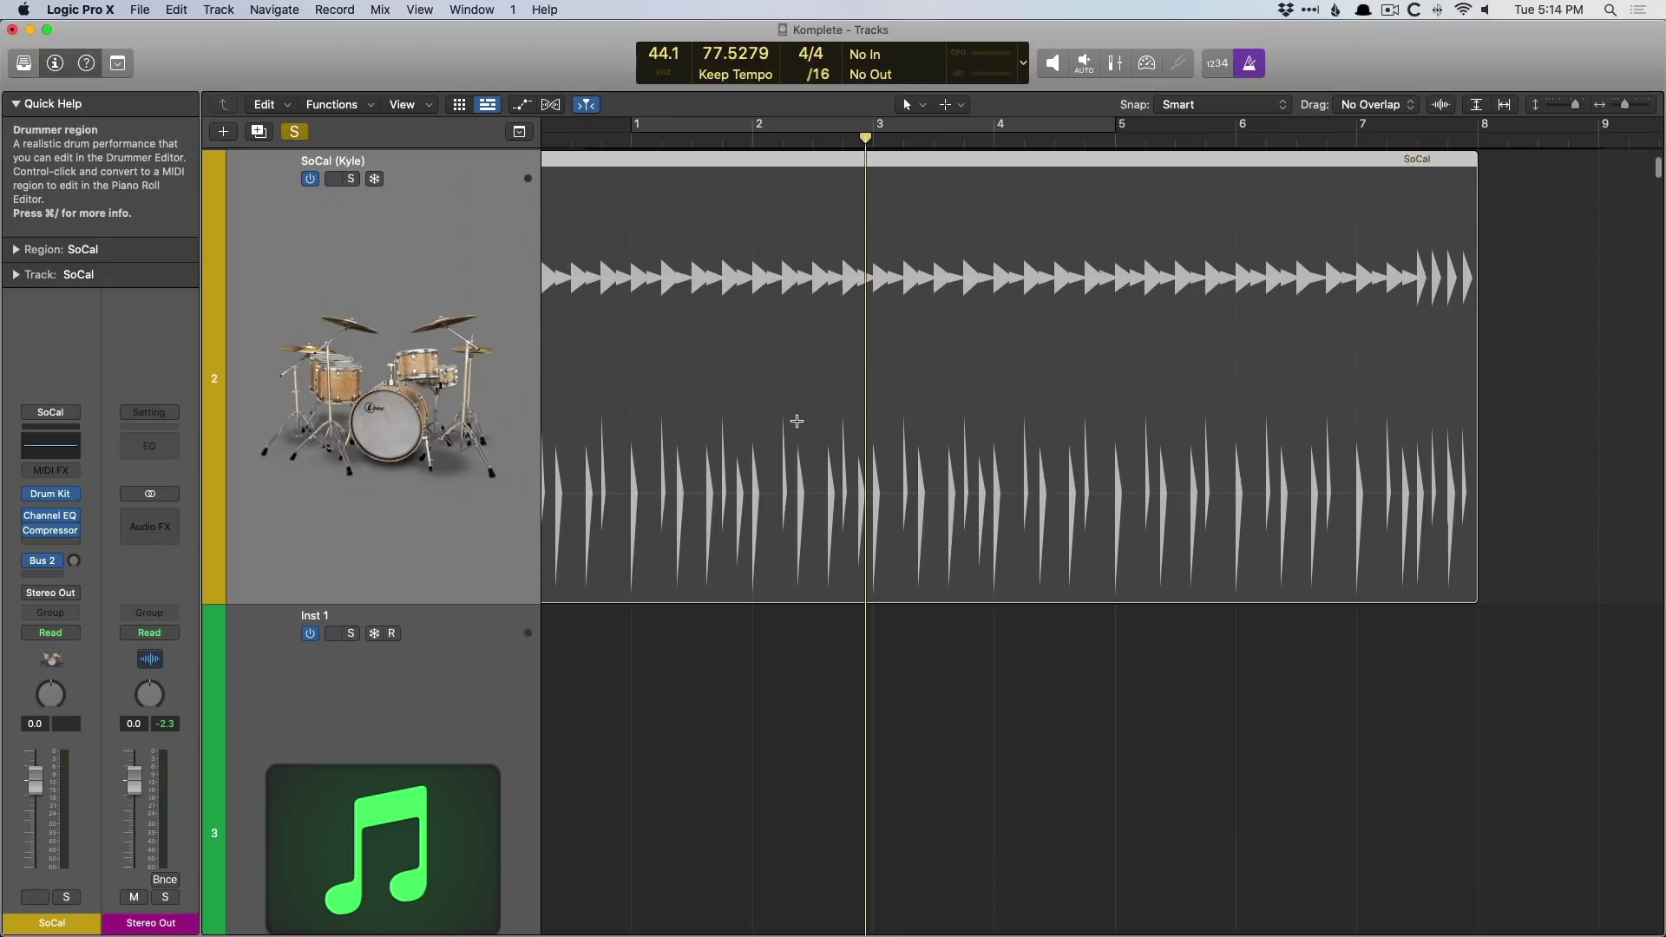
scroll(796, 417, "down", 5)
scroll(833, 434, "down", 3)
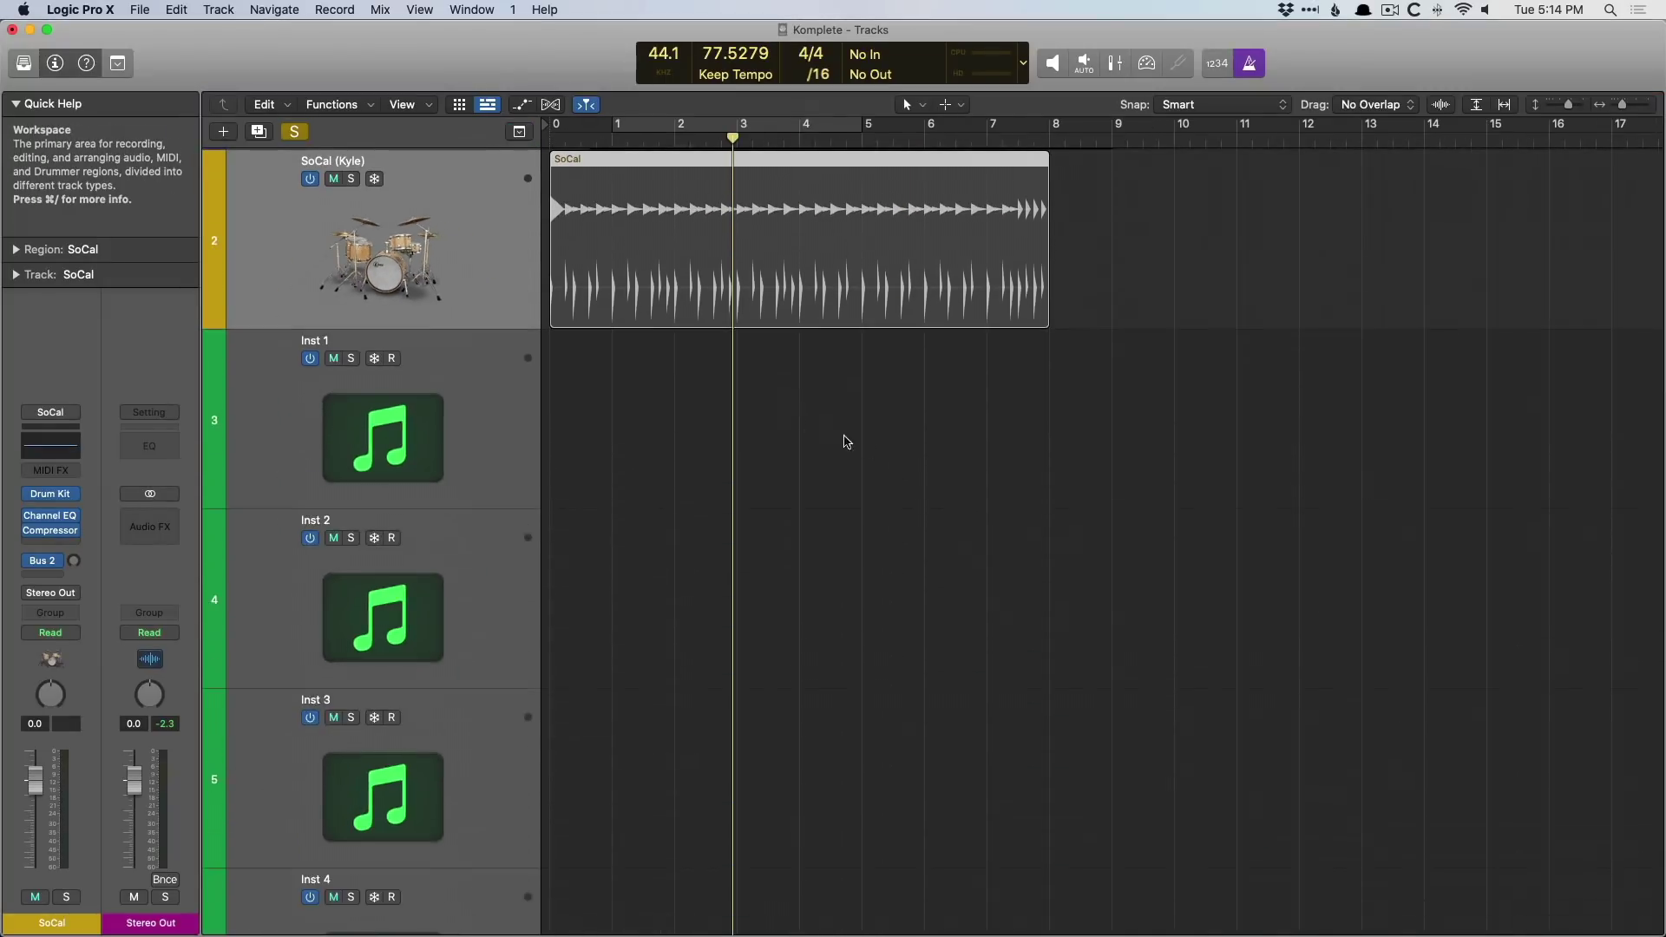
scroll(781, 446, "up", 3)
left_click_drag(651, 353, 711, 348)
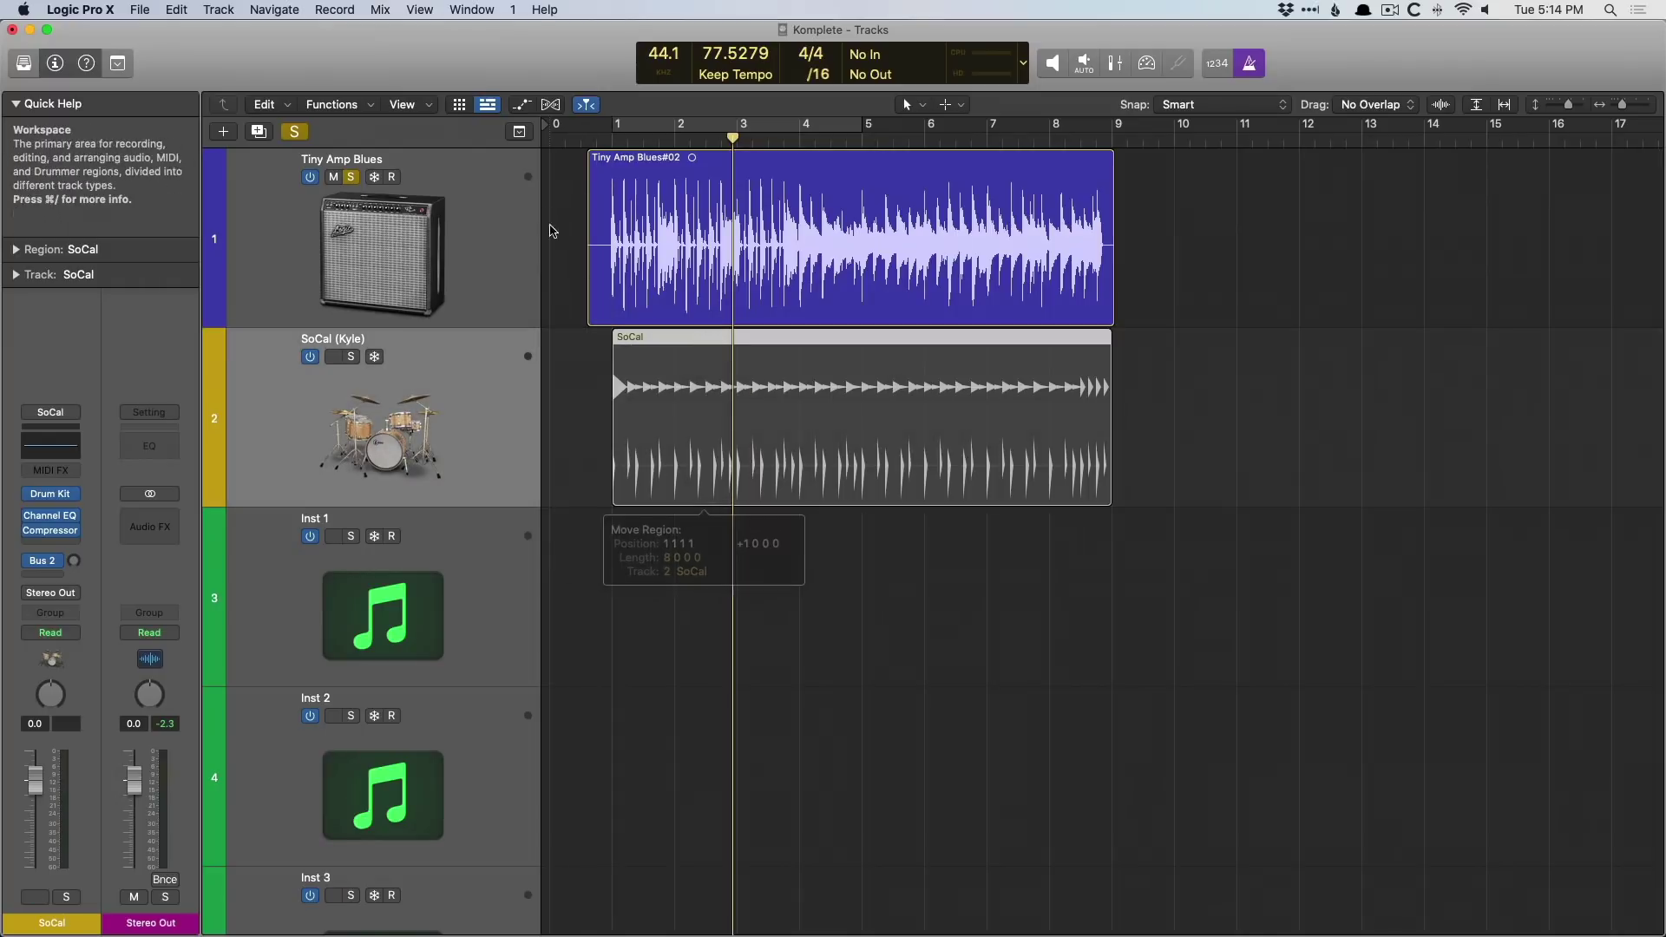
left_click(352, 357)
Step: In the Drummer Editor, make Kick & Snare follow the Tiny Amp Blues track
double_click(654, 426)
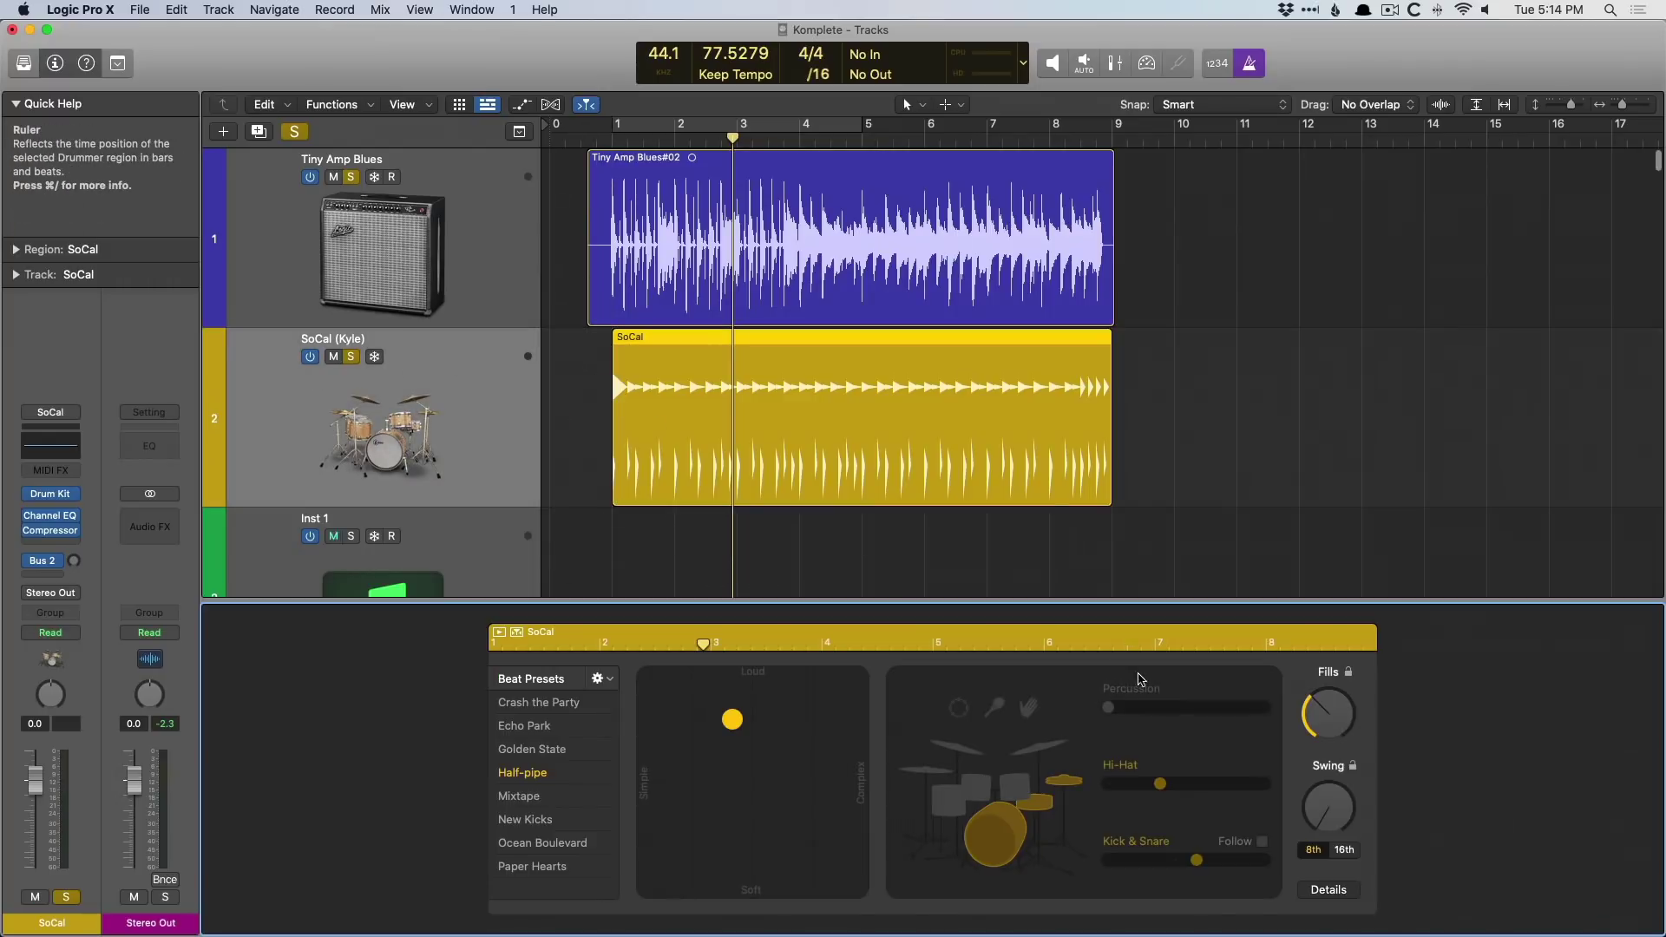
left_click(1262, 841)
left_click(1254, 860)
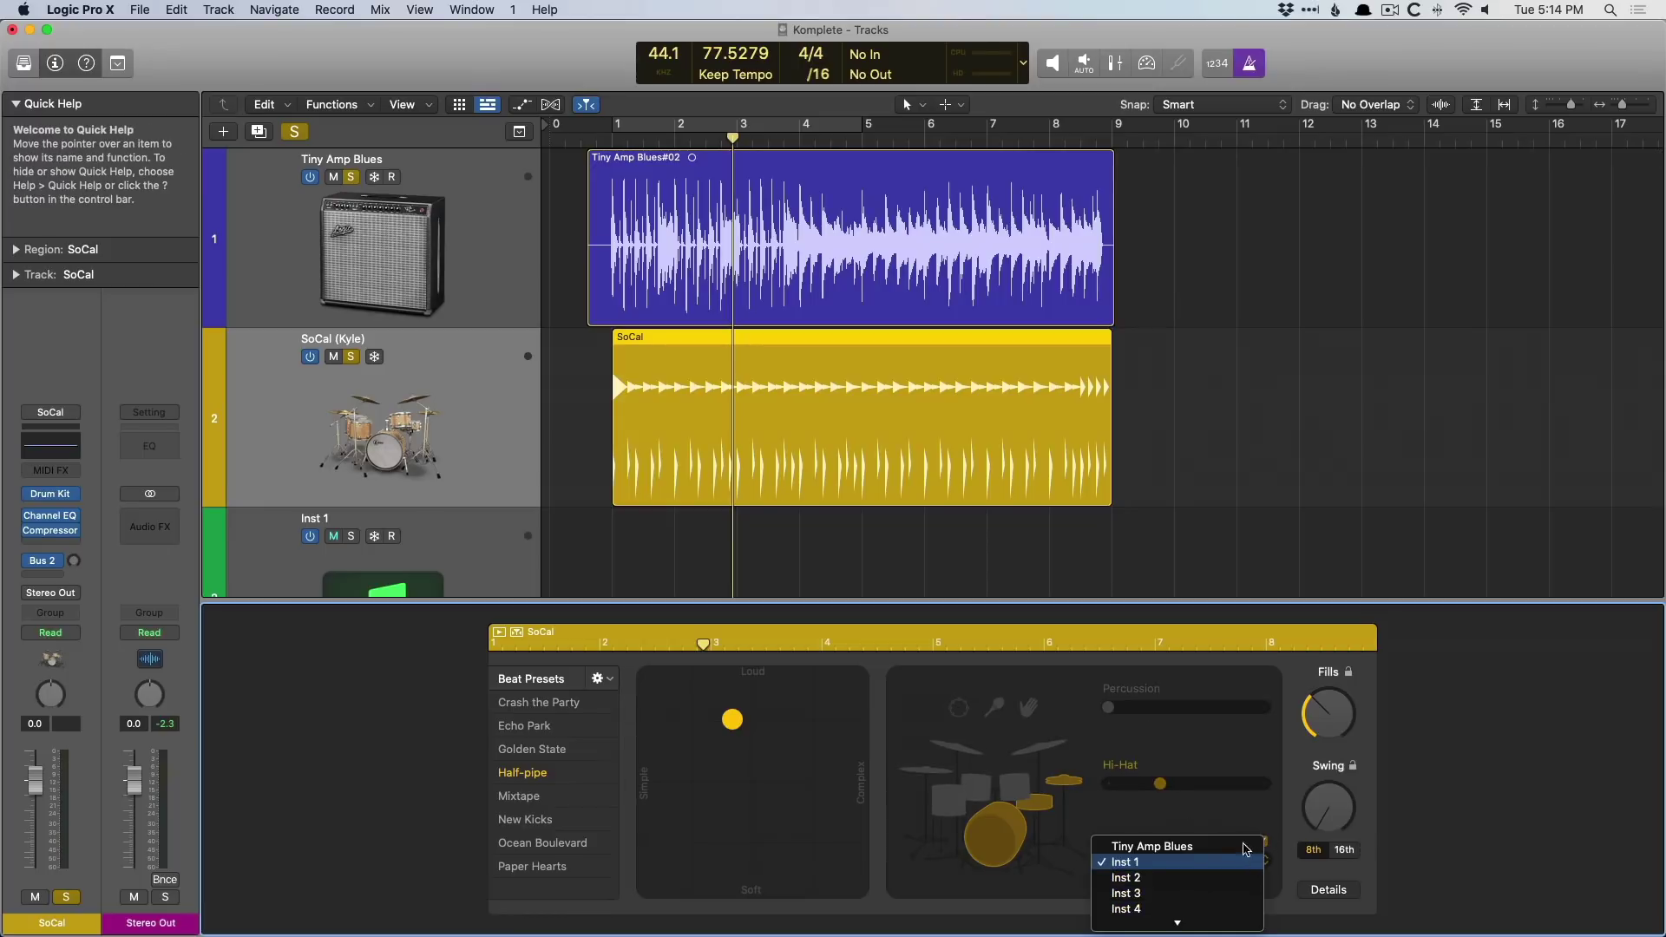
left_click(1154, 846)
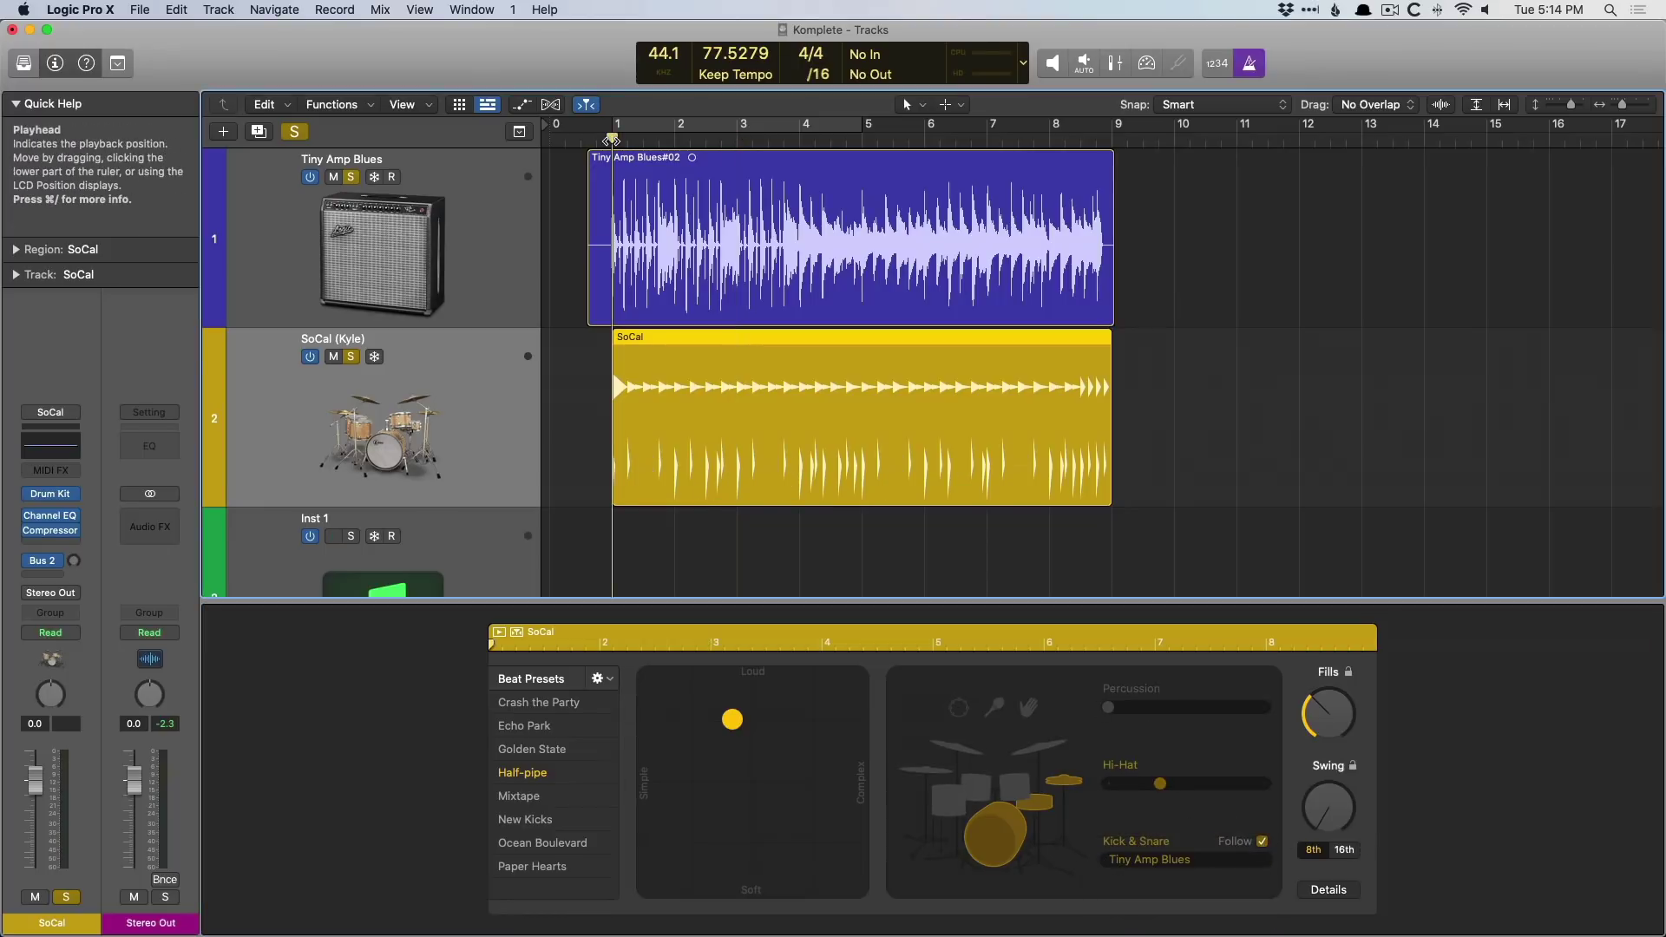
Step: Play the song, raise the Hi-Hat to 4 and turn off the metronome
key("Return")
key("space")
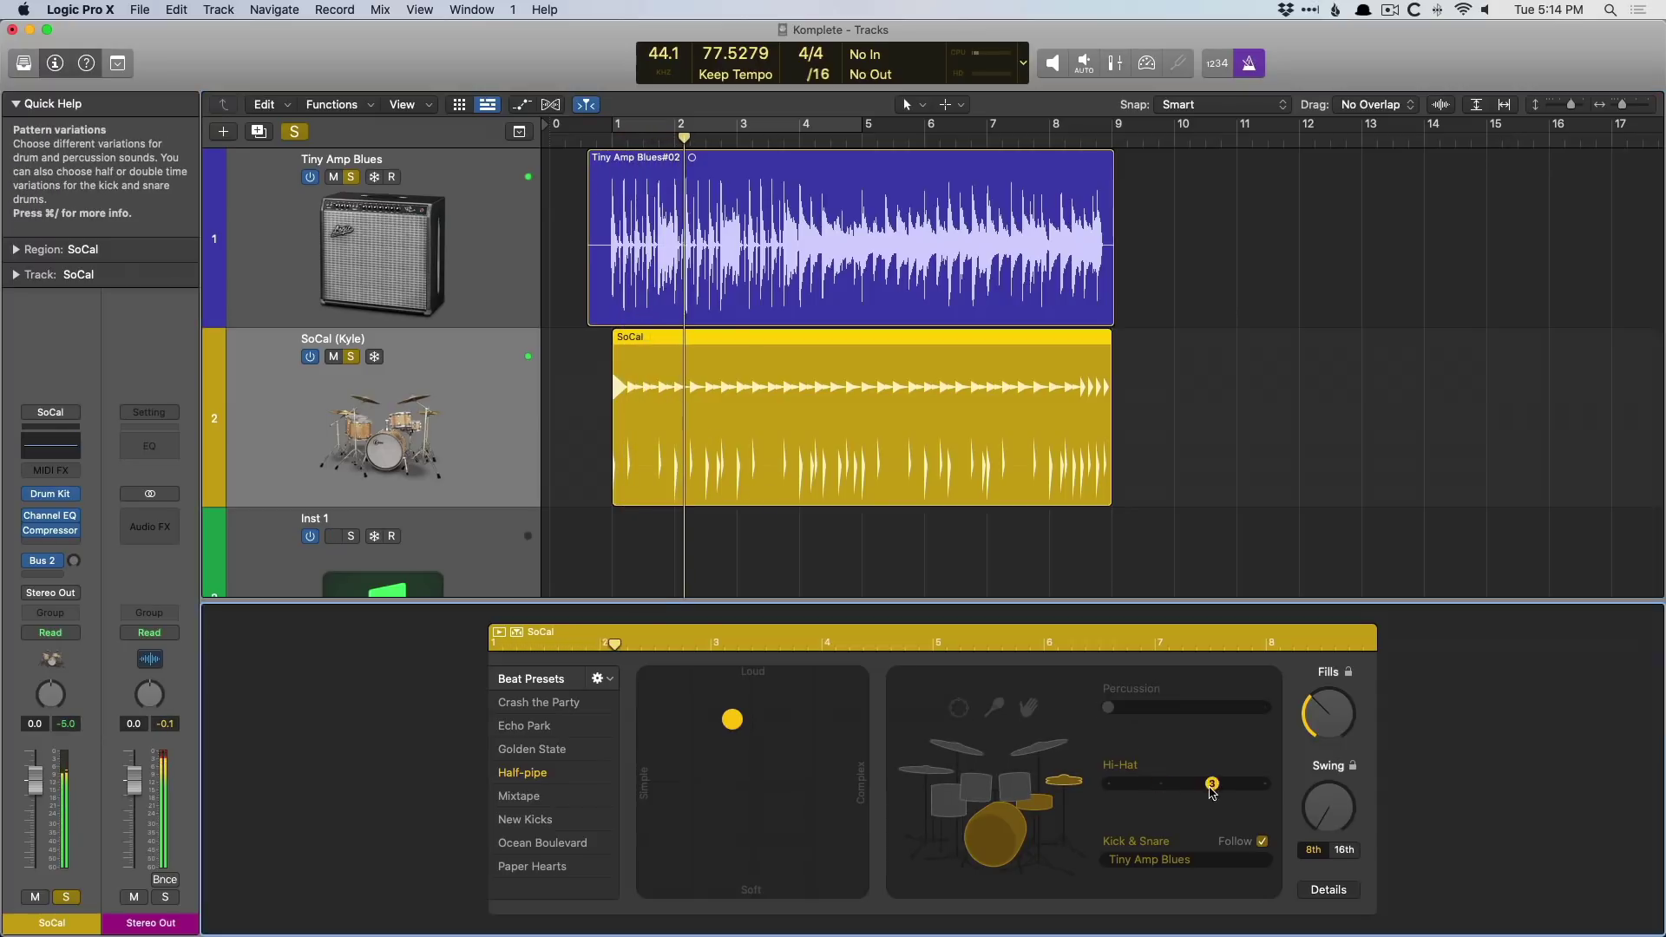
left_click_drag(1158, 783, 1264, 783)
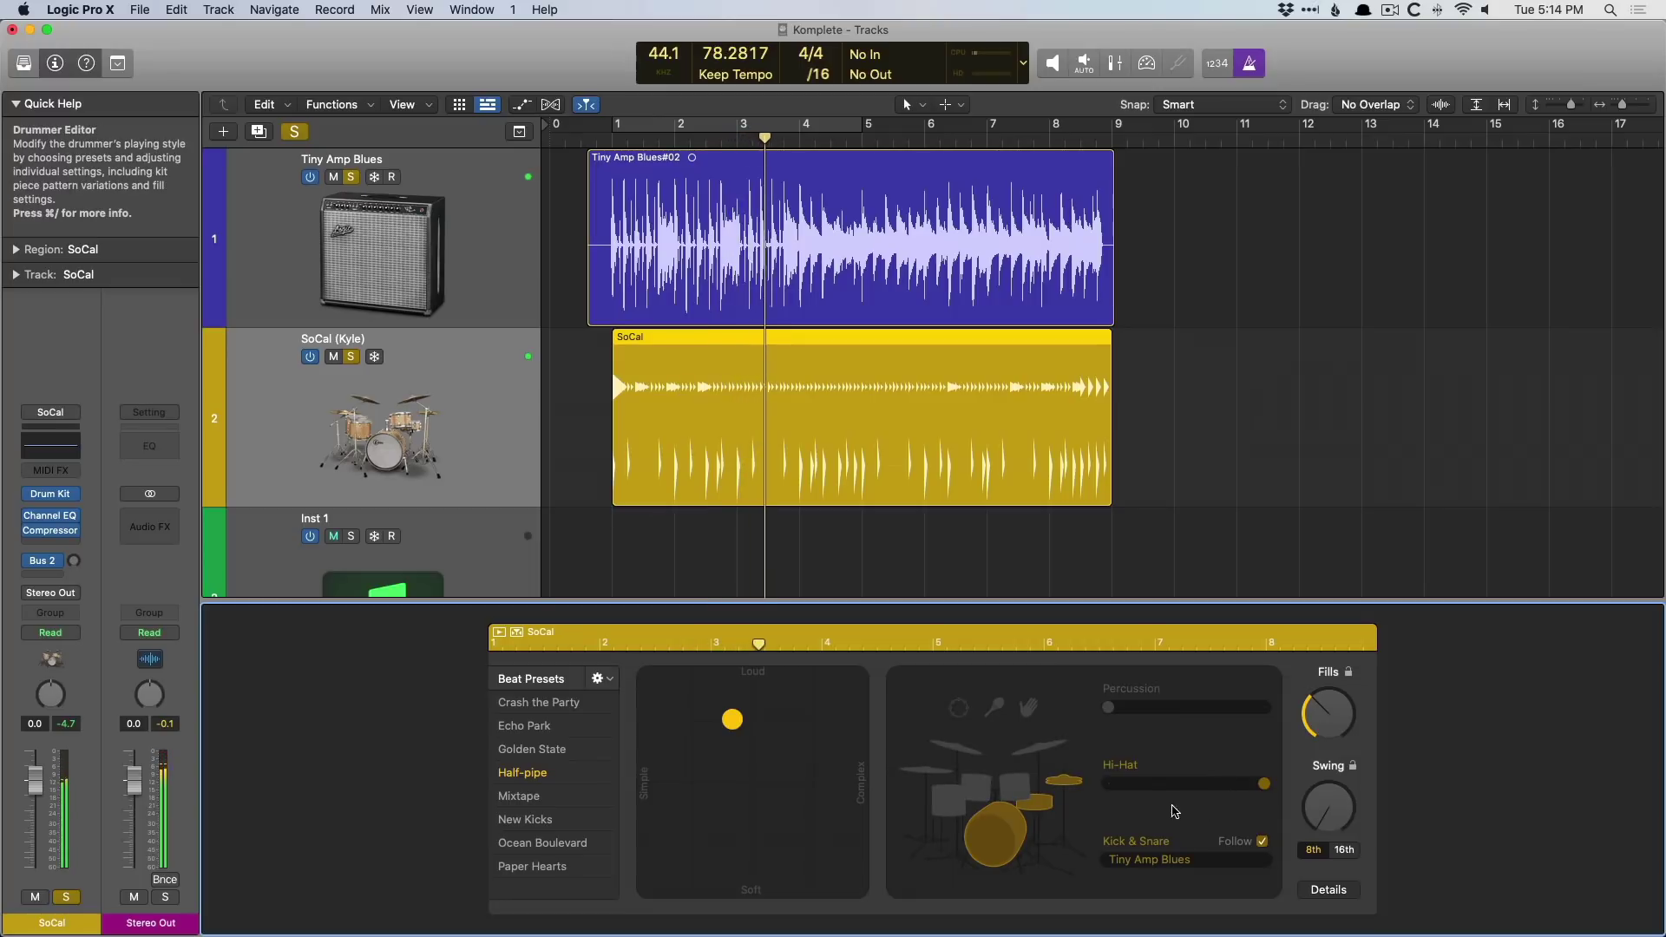
key("k")
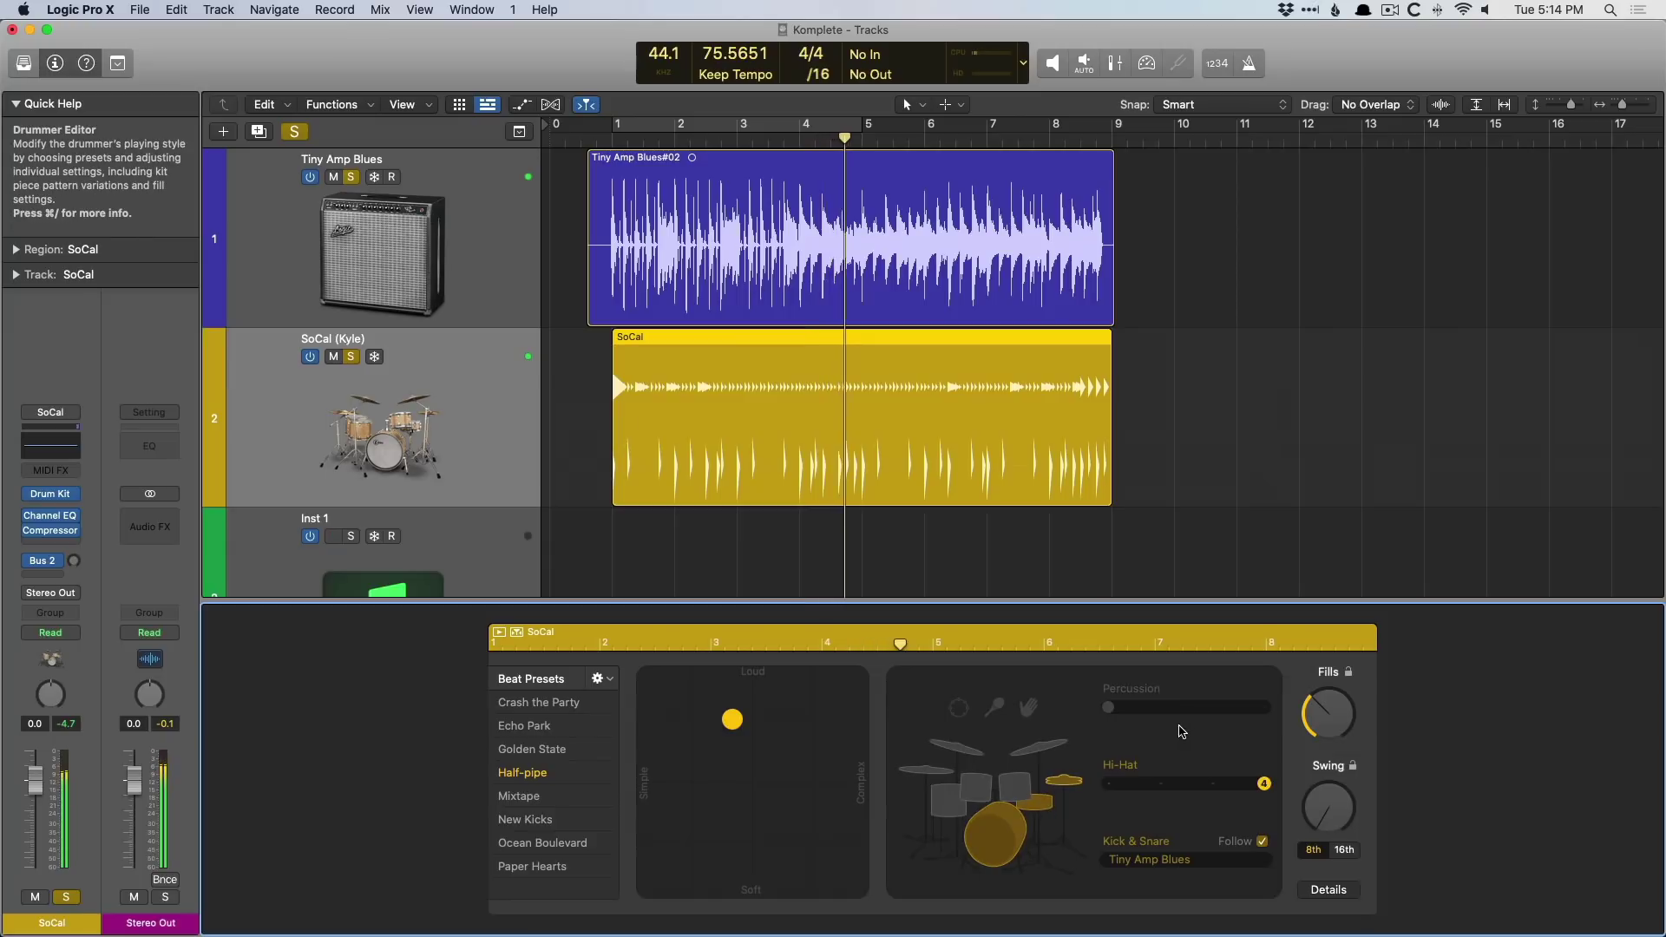
key("space")
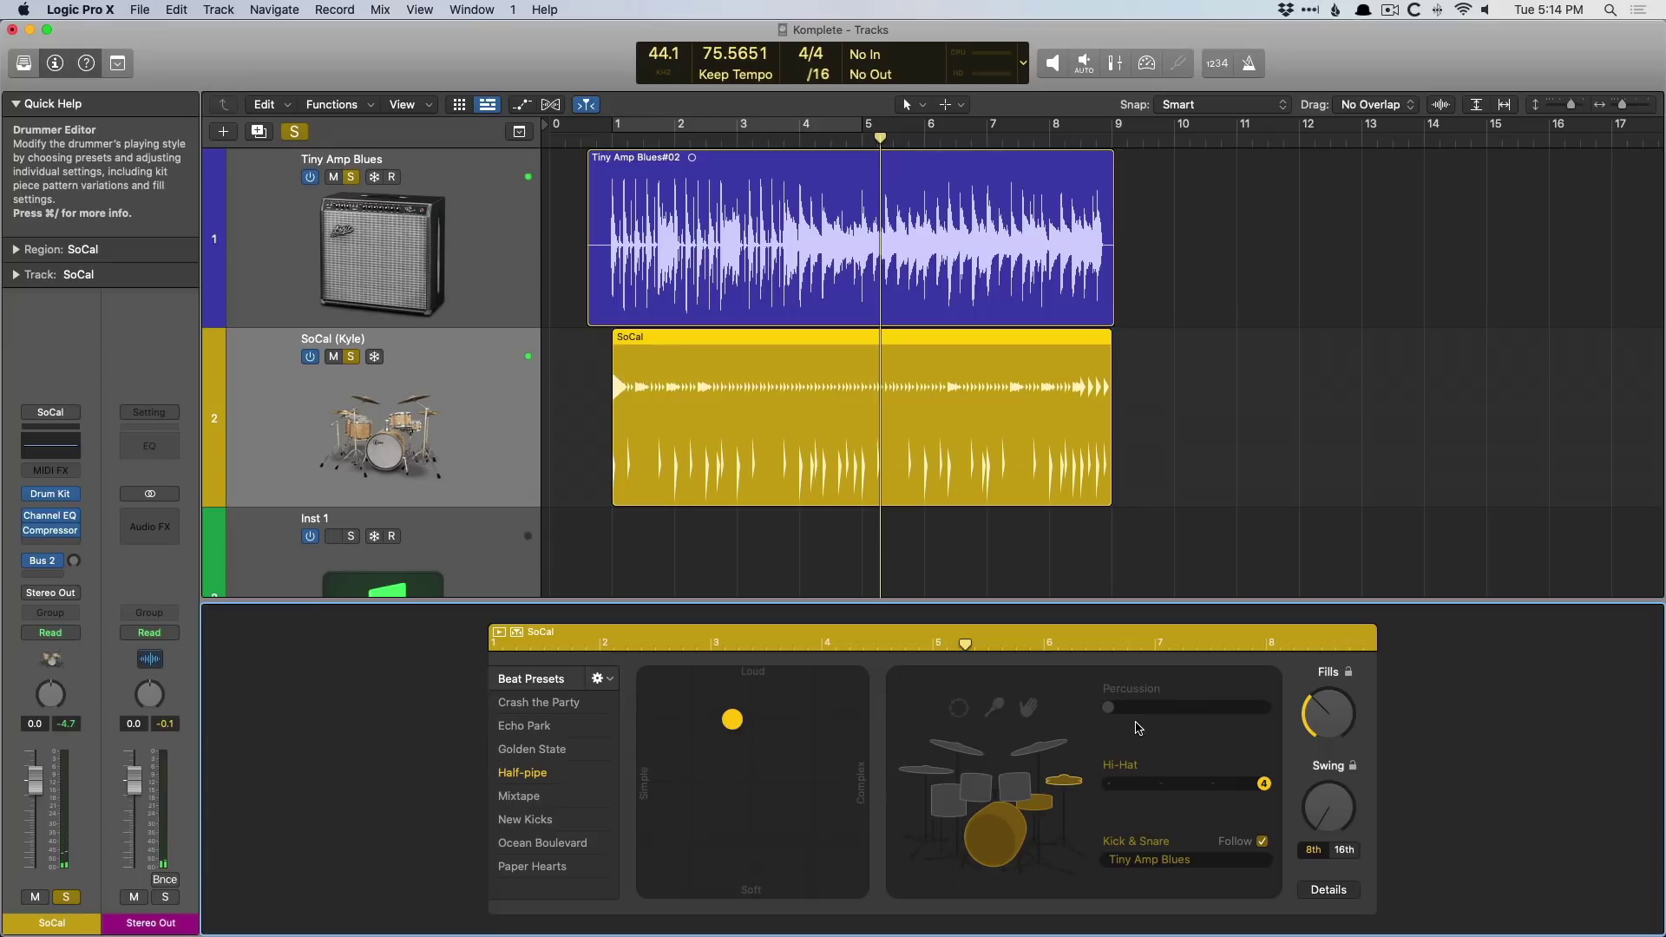
key("y")
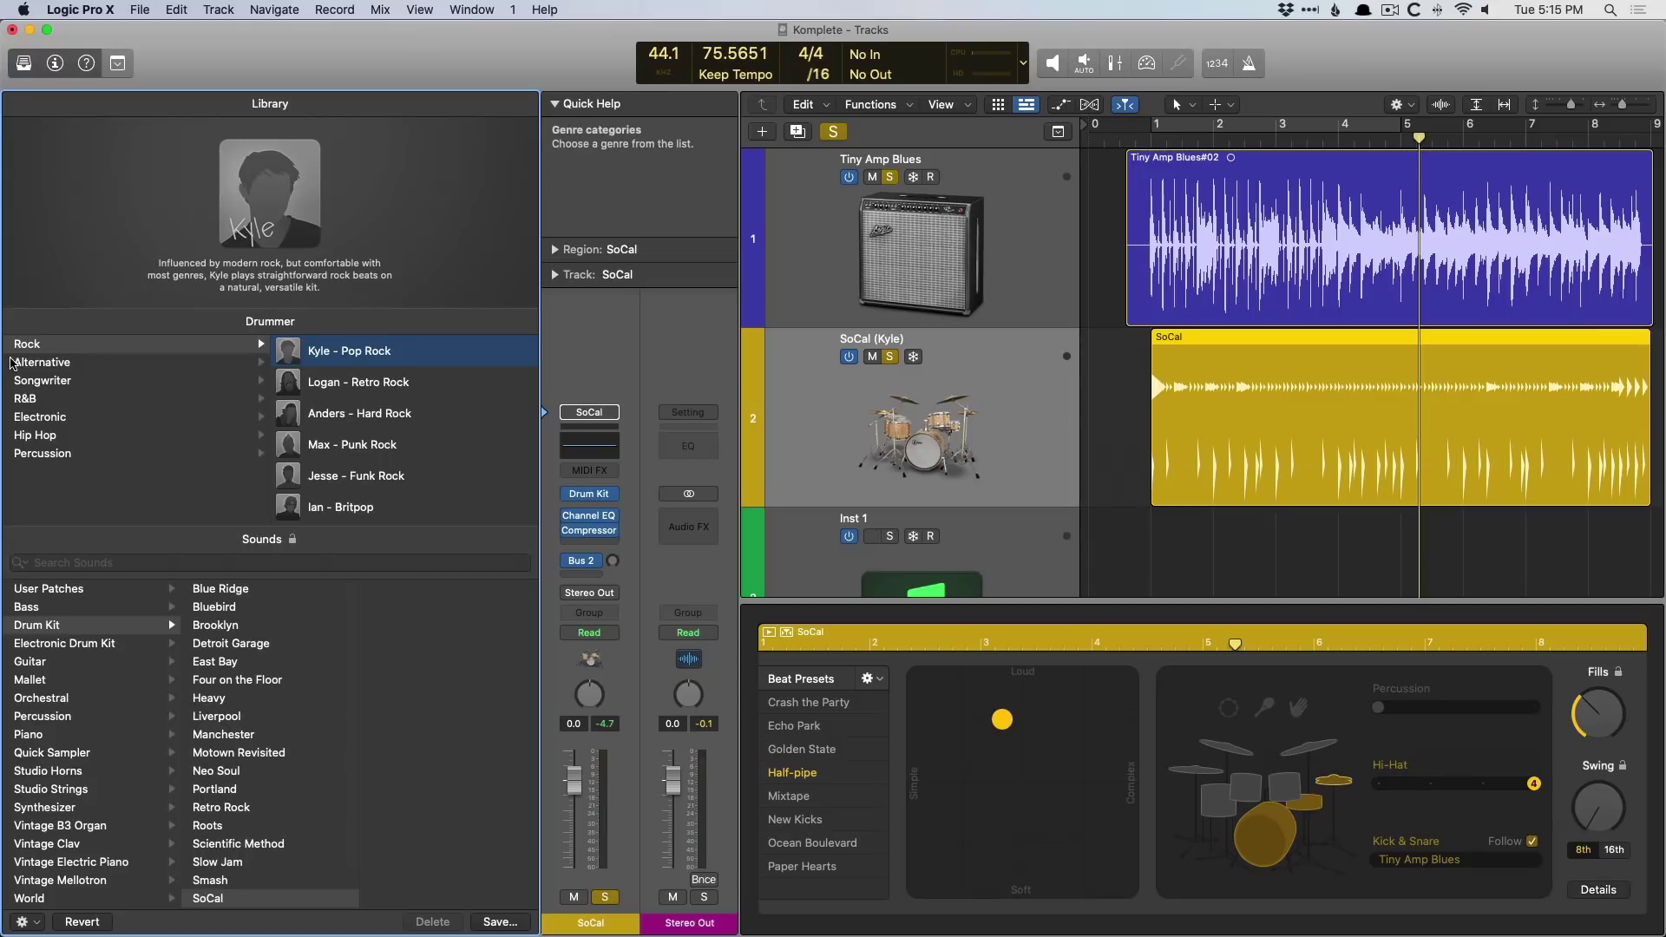
Step: Browse the R&B drummers, convert the SoCal region to MIDI, then hide the Library and editor
left_click(37, 382)
left_click(44, 401)
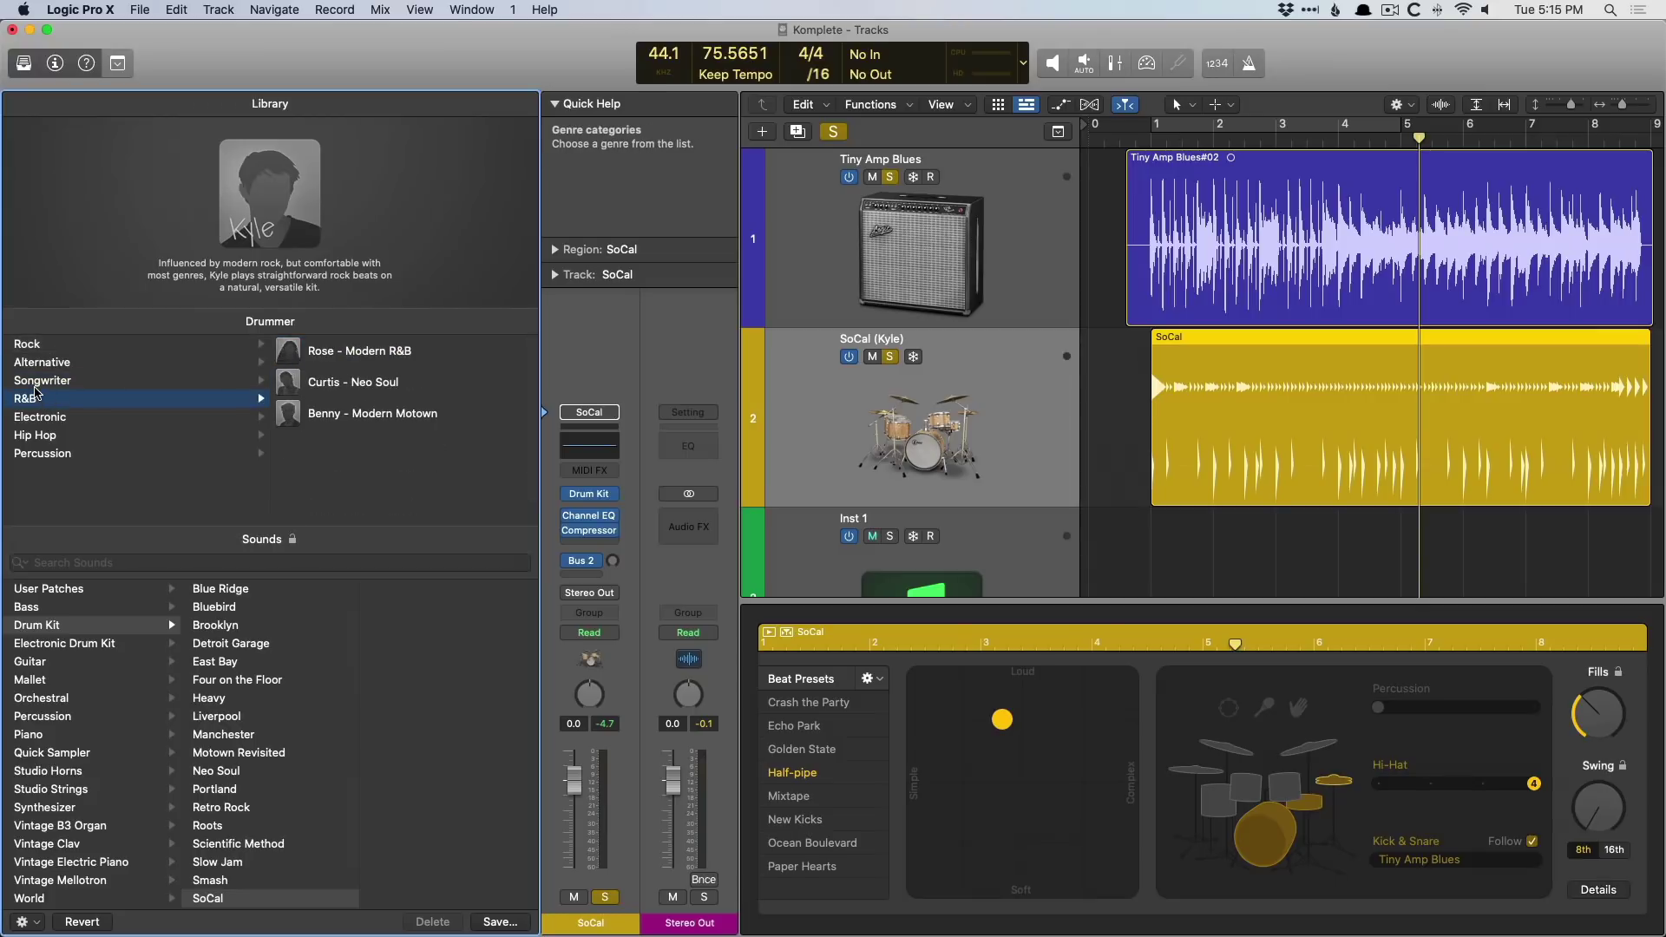
right_click(1263, 428)
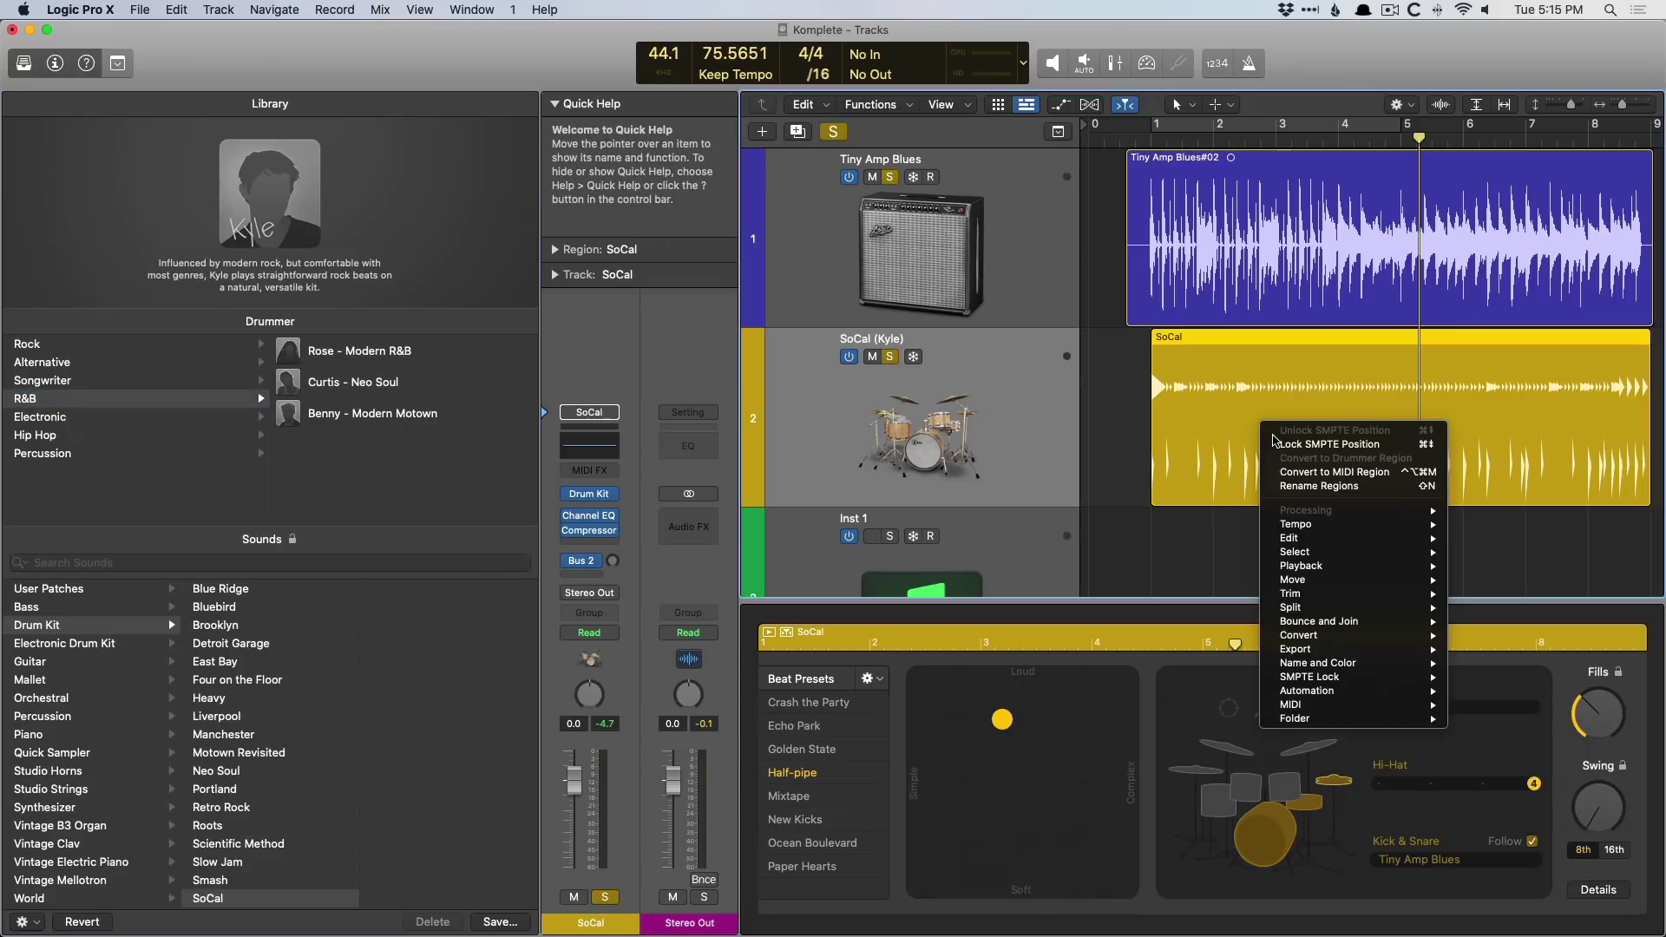
left_click(1279, 471)
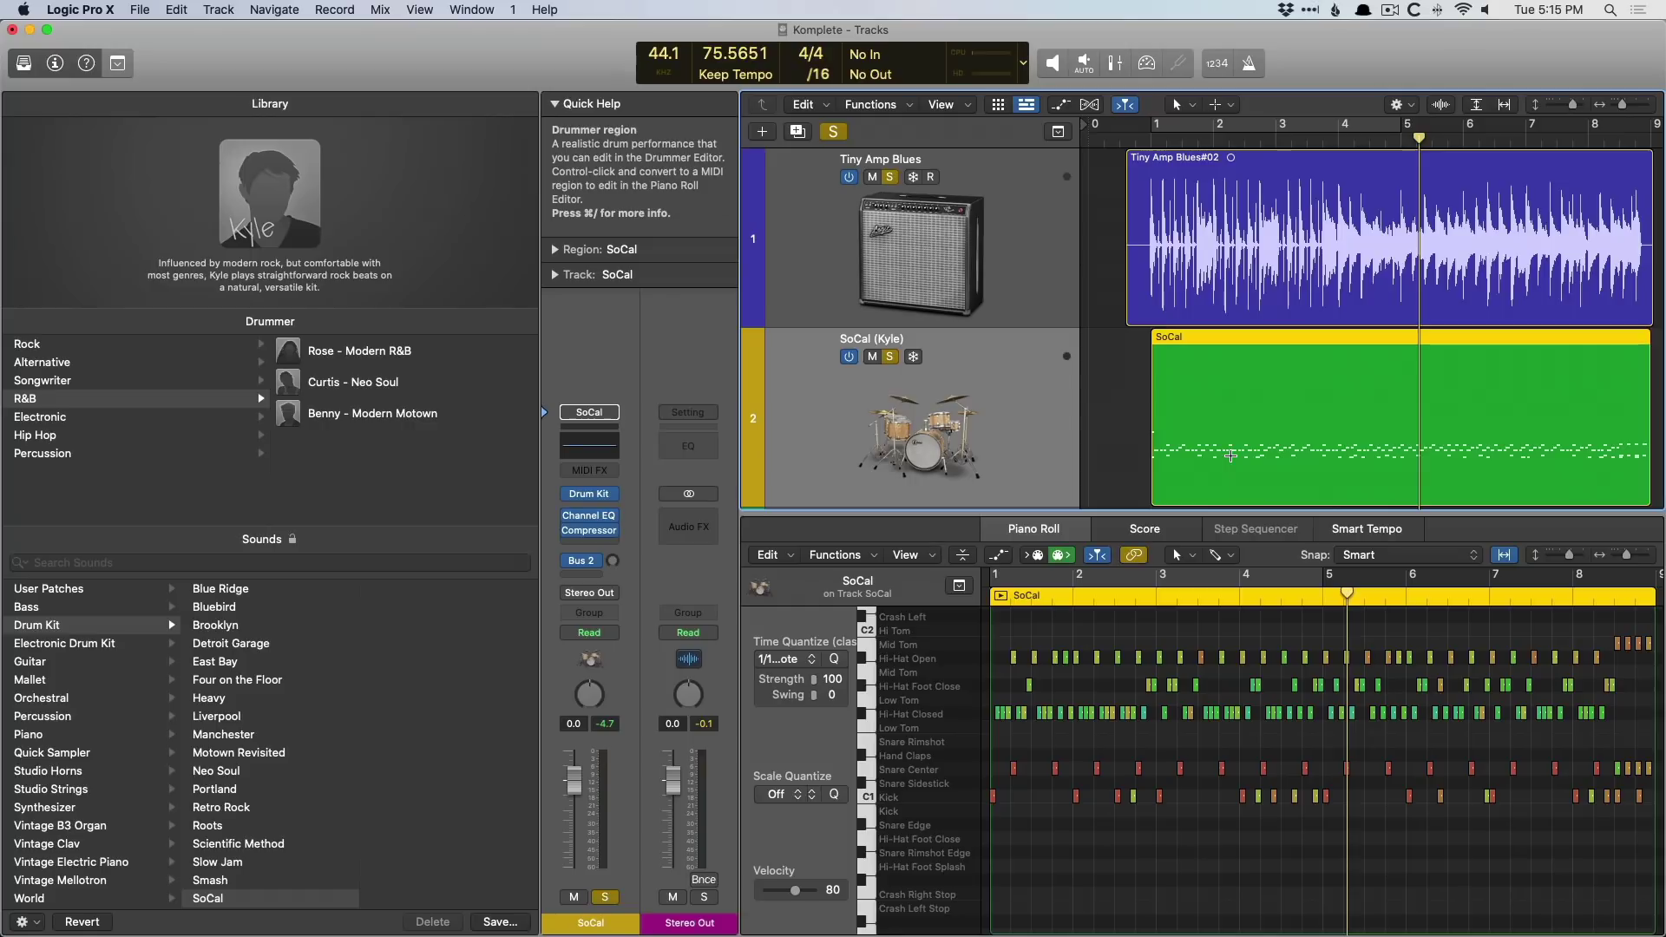
key("y")
key("e")
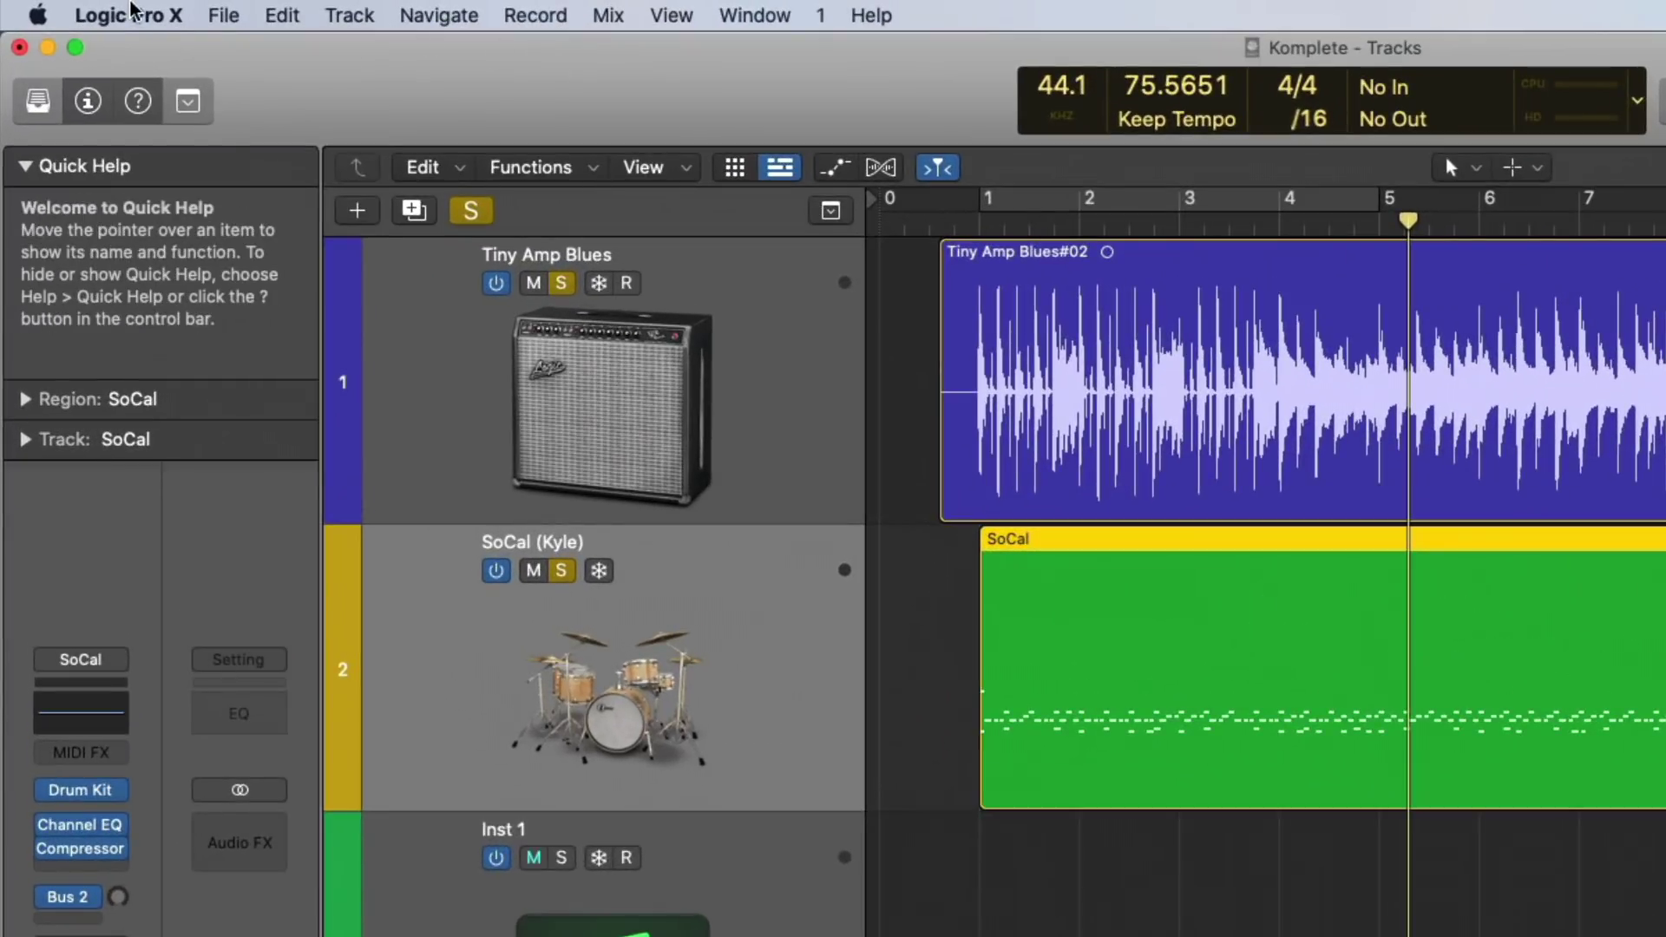
left_click(130, 14)
mouse_move(155, 189)
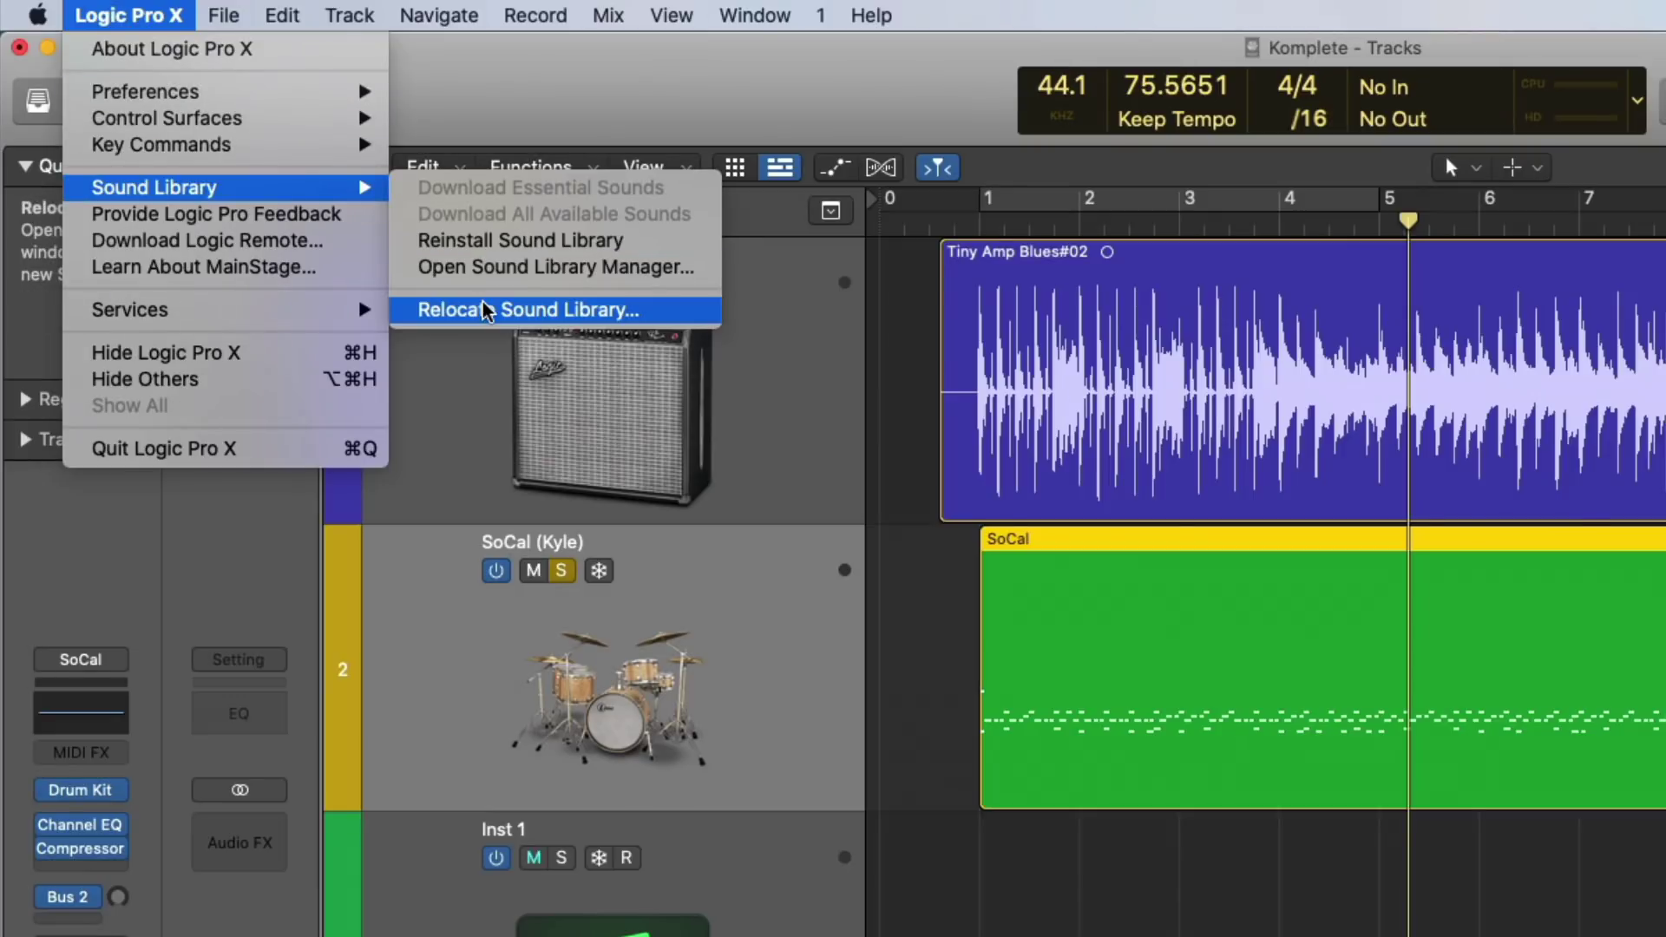
left_click(486, 309)
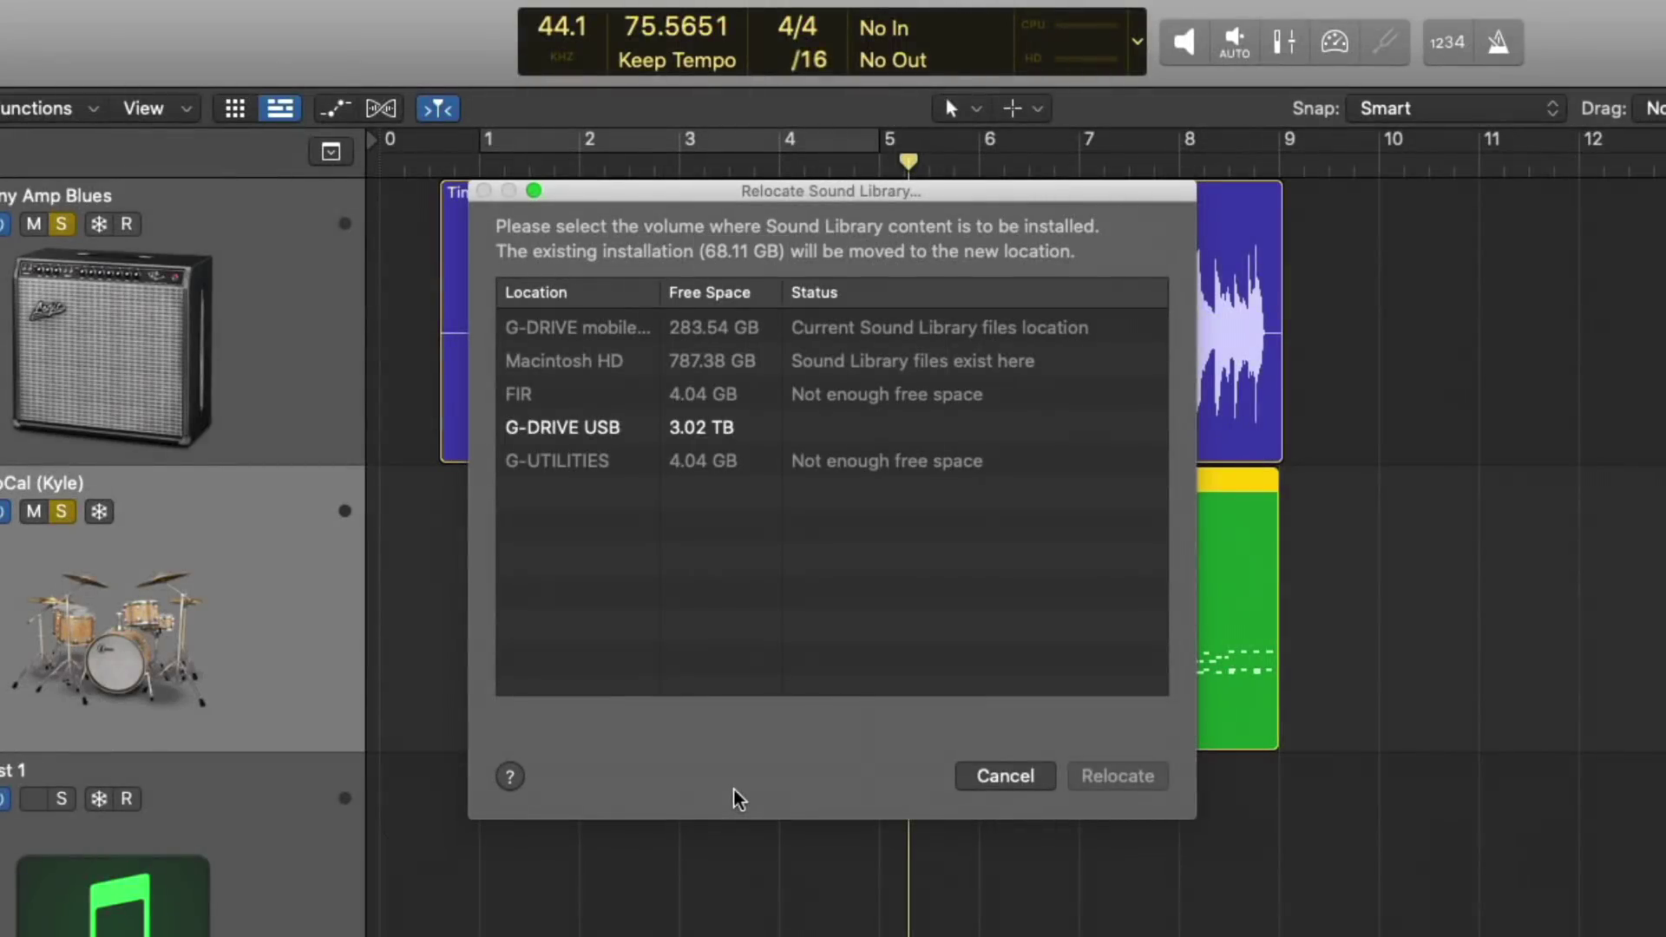
Step: Cancel the sound library relocation and open the Sound Library Manager
left_click(996, 775)
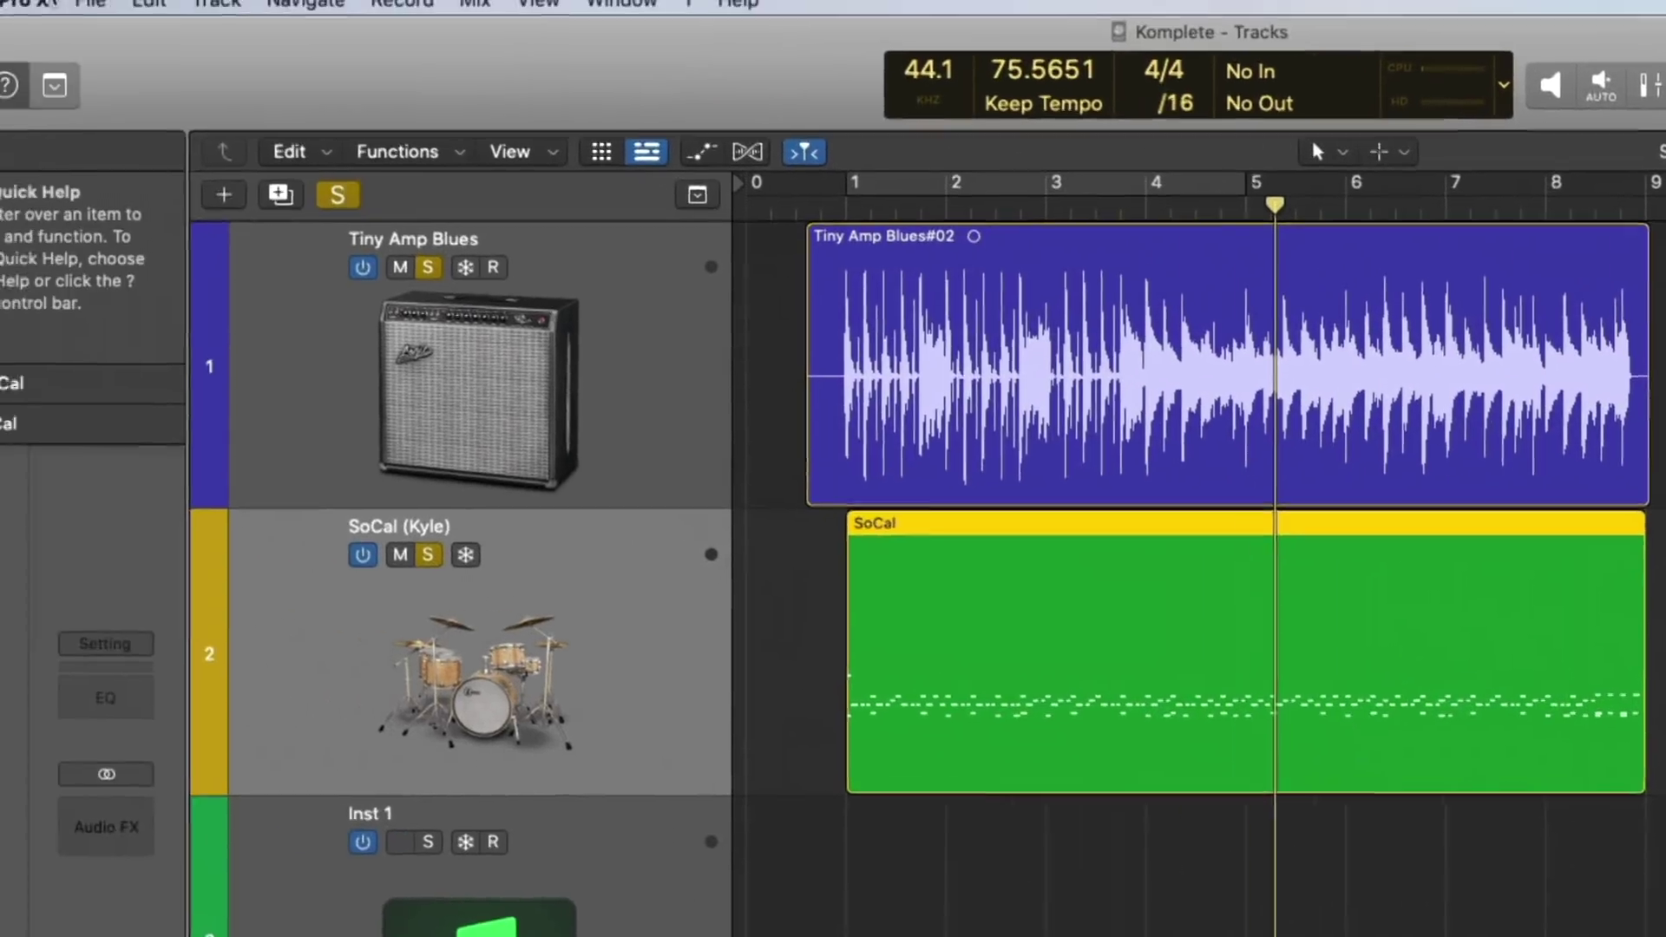
left_click(160, 11)
mouse_move(269, 191)
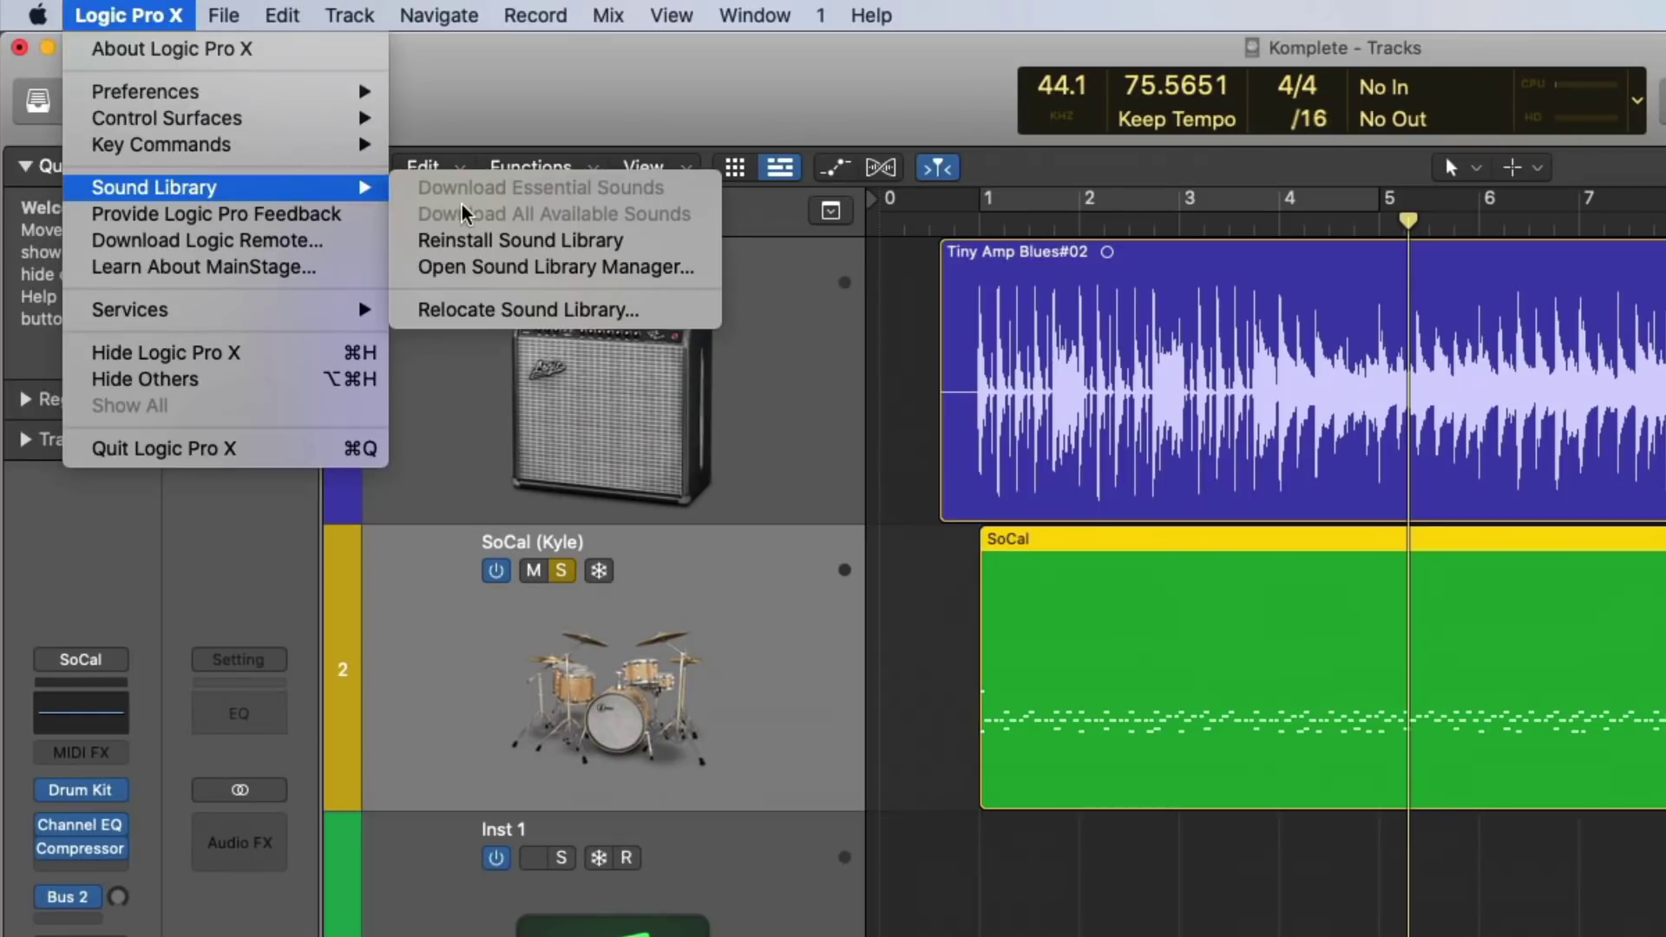
left_click(466, 267)
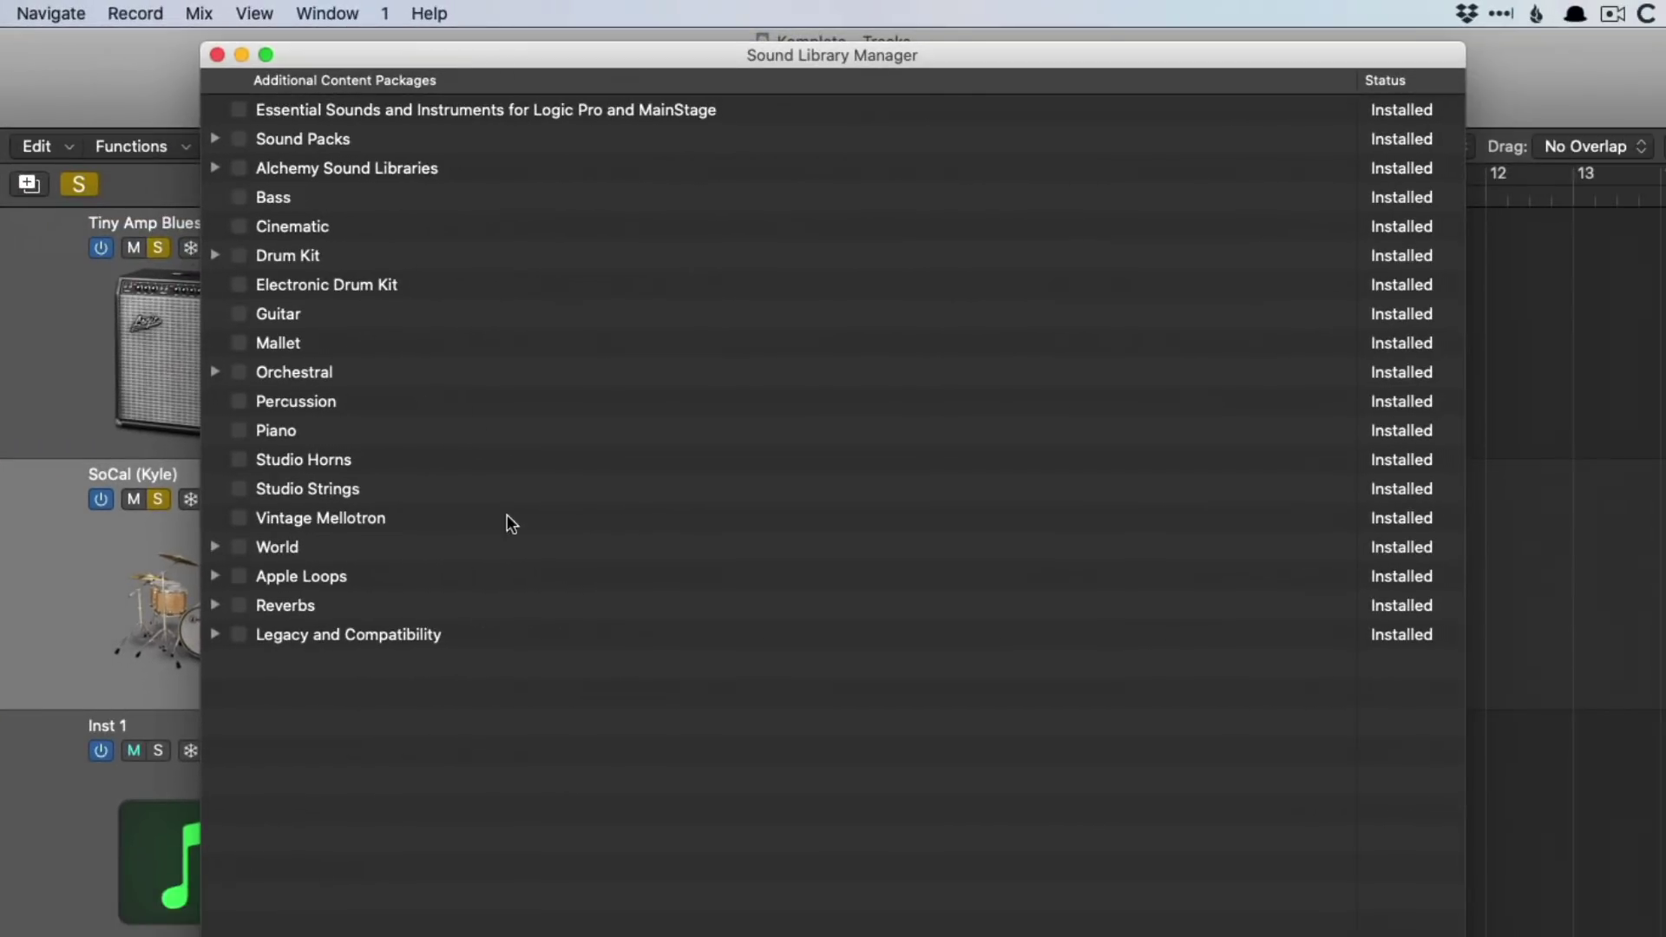
Step: Expand and collapse the Apple Loops and Reverbs packages, then show the Library again
left_click(213, 576)
left_click(214, 576)
left_click(214, 606)
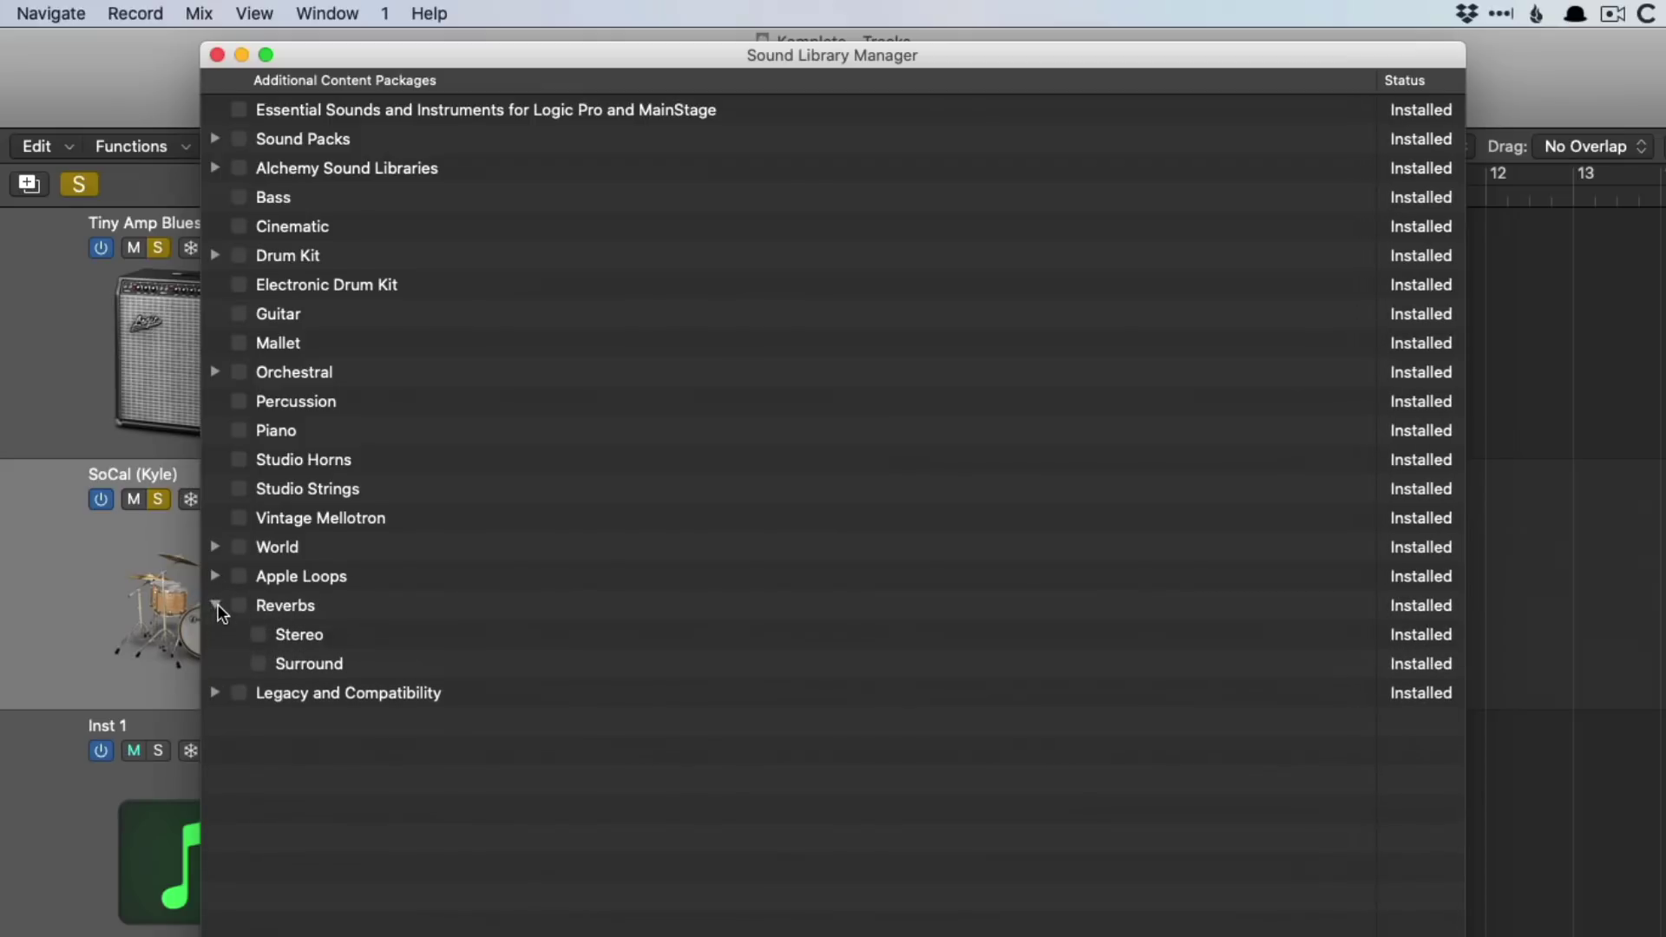
left_click(214, 606)
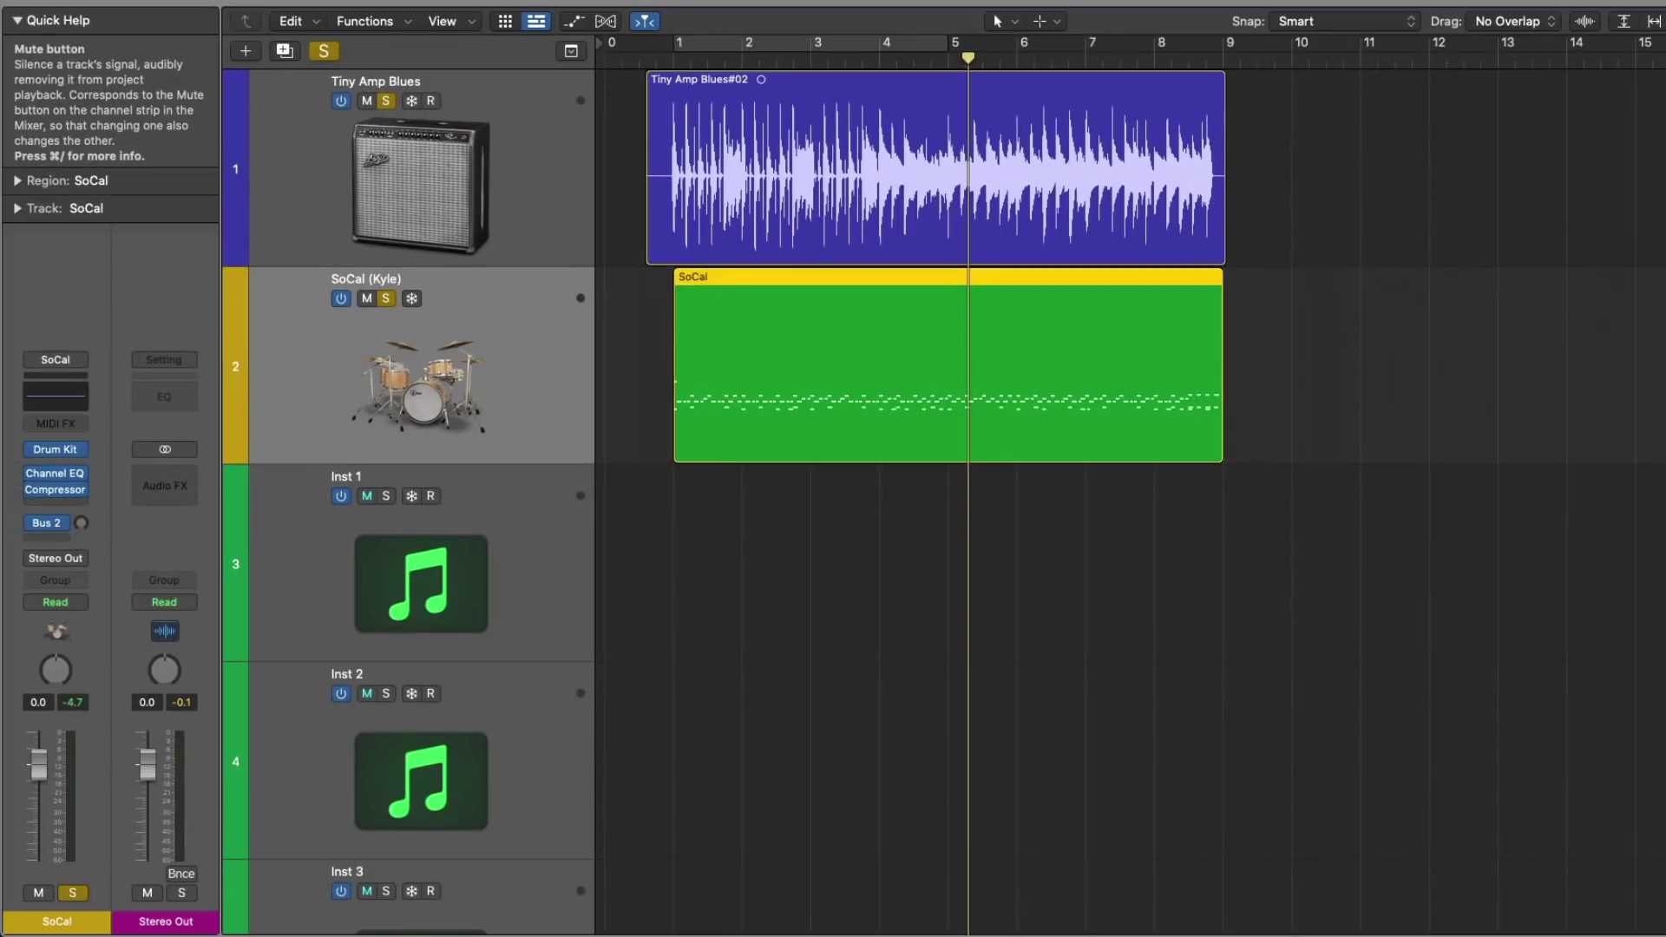
key("y")
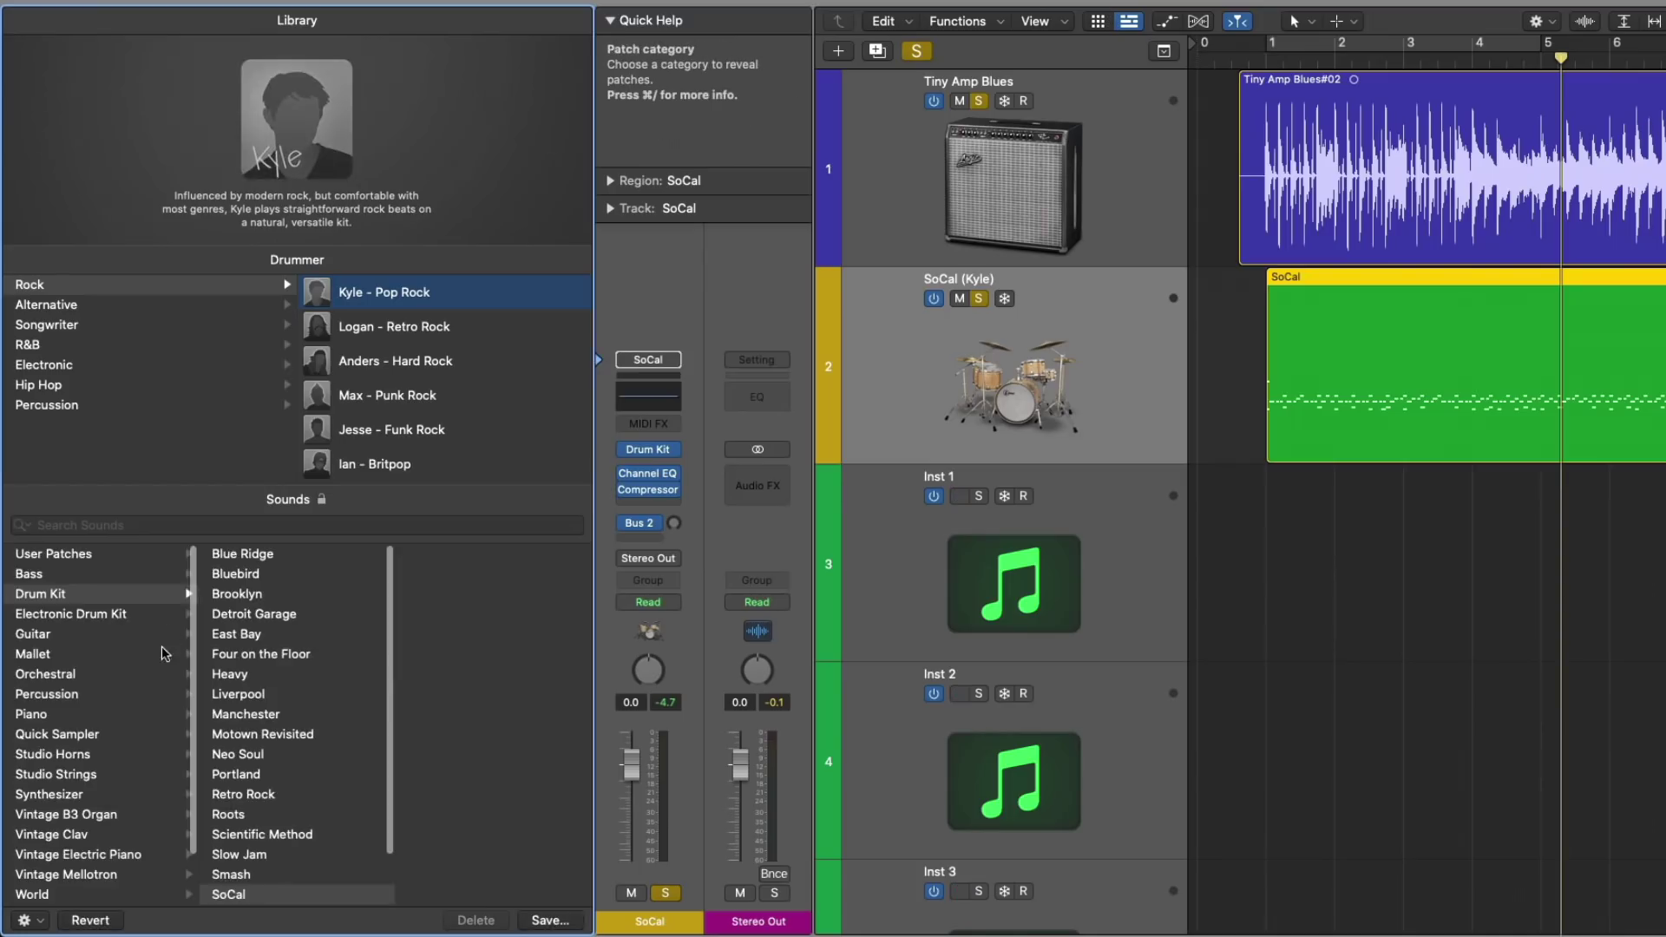
Step: Browse the Bass, Drum Kit and Electronic Drum Kit patches, ending on Quick Sampler
left_click(74, 580)
left_click(73, 595)
scroll(73, 612, "down", 1)
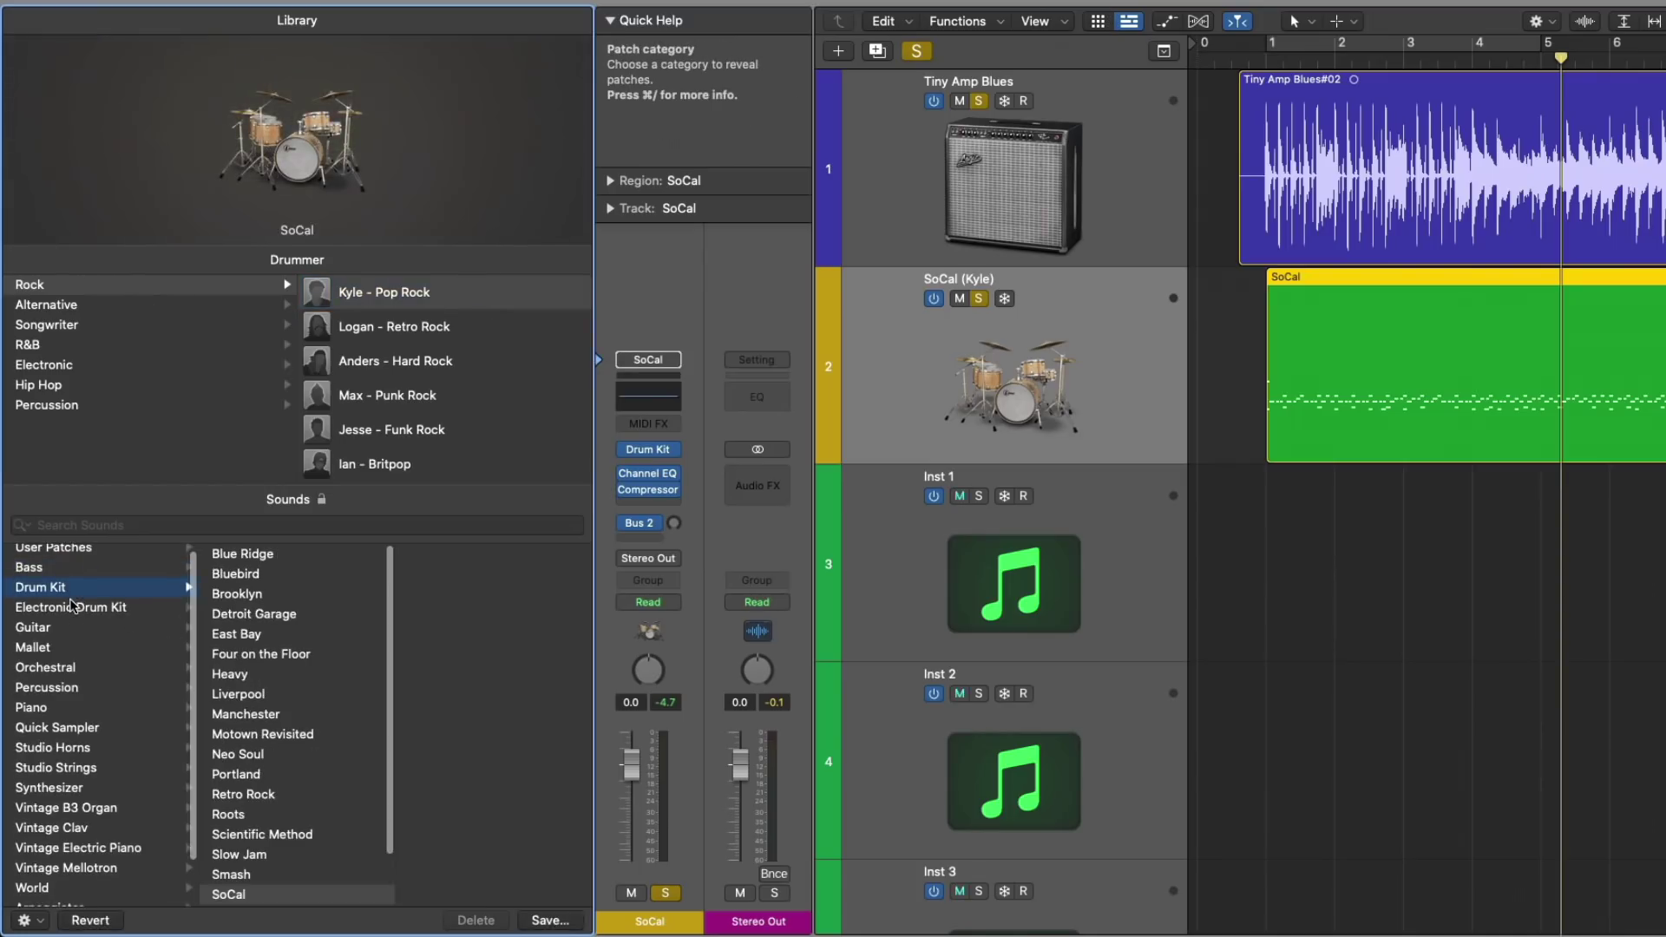
left_click(71, 610)
scroll(255, 610, "down", 5)
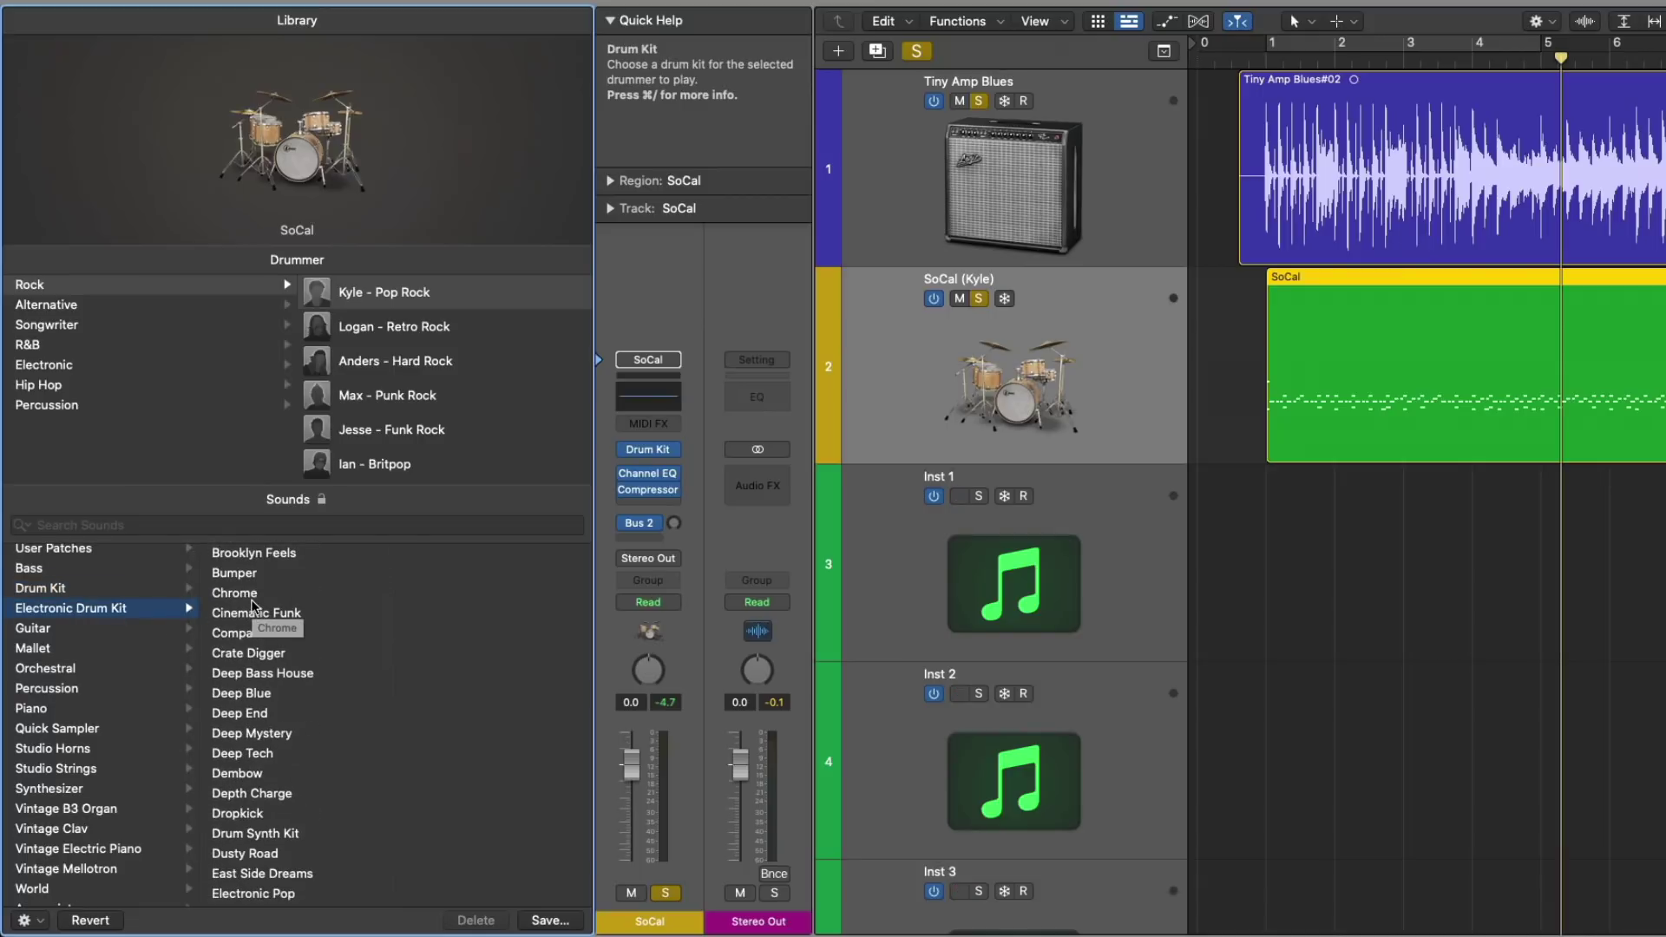
scroll(254, 608, "down", 10)
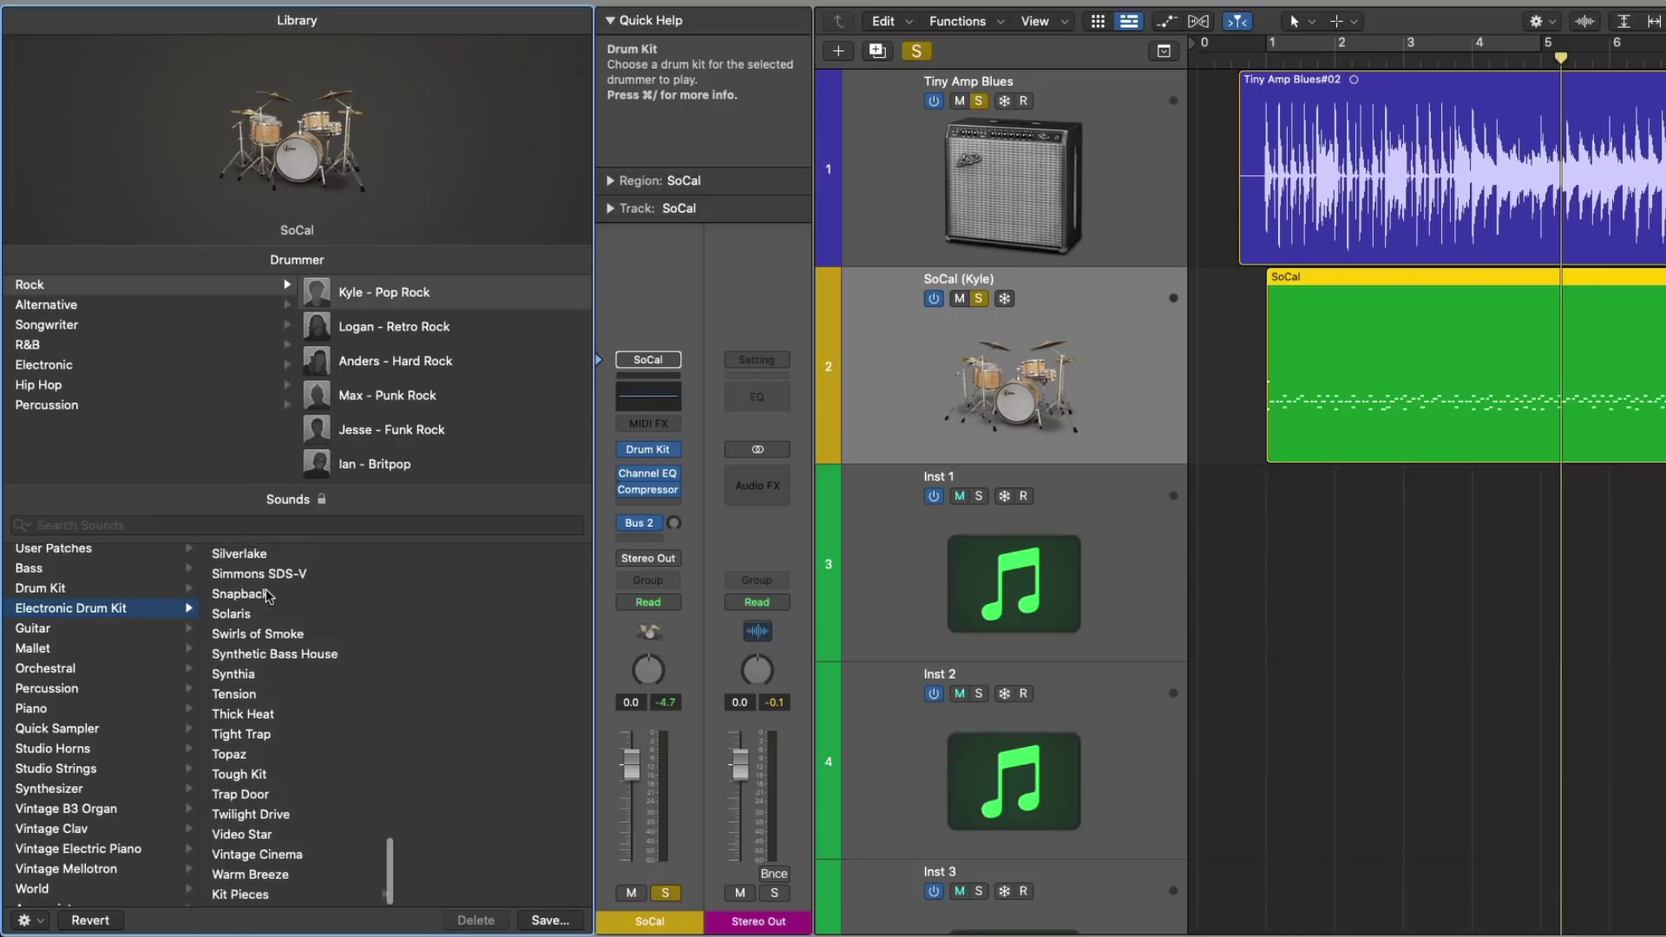
scroll(272, 599, "up", 15)
key("Up")
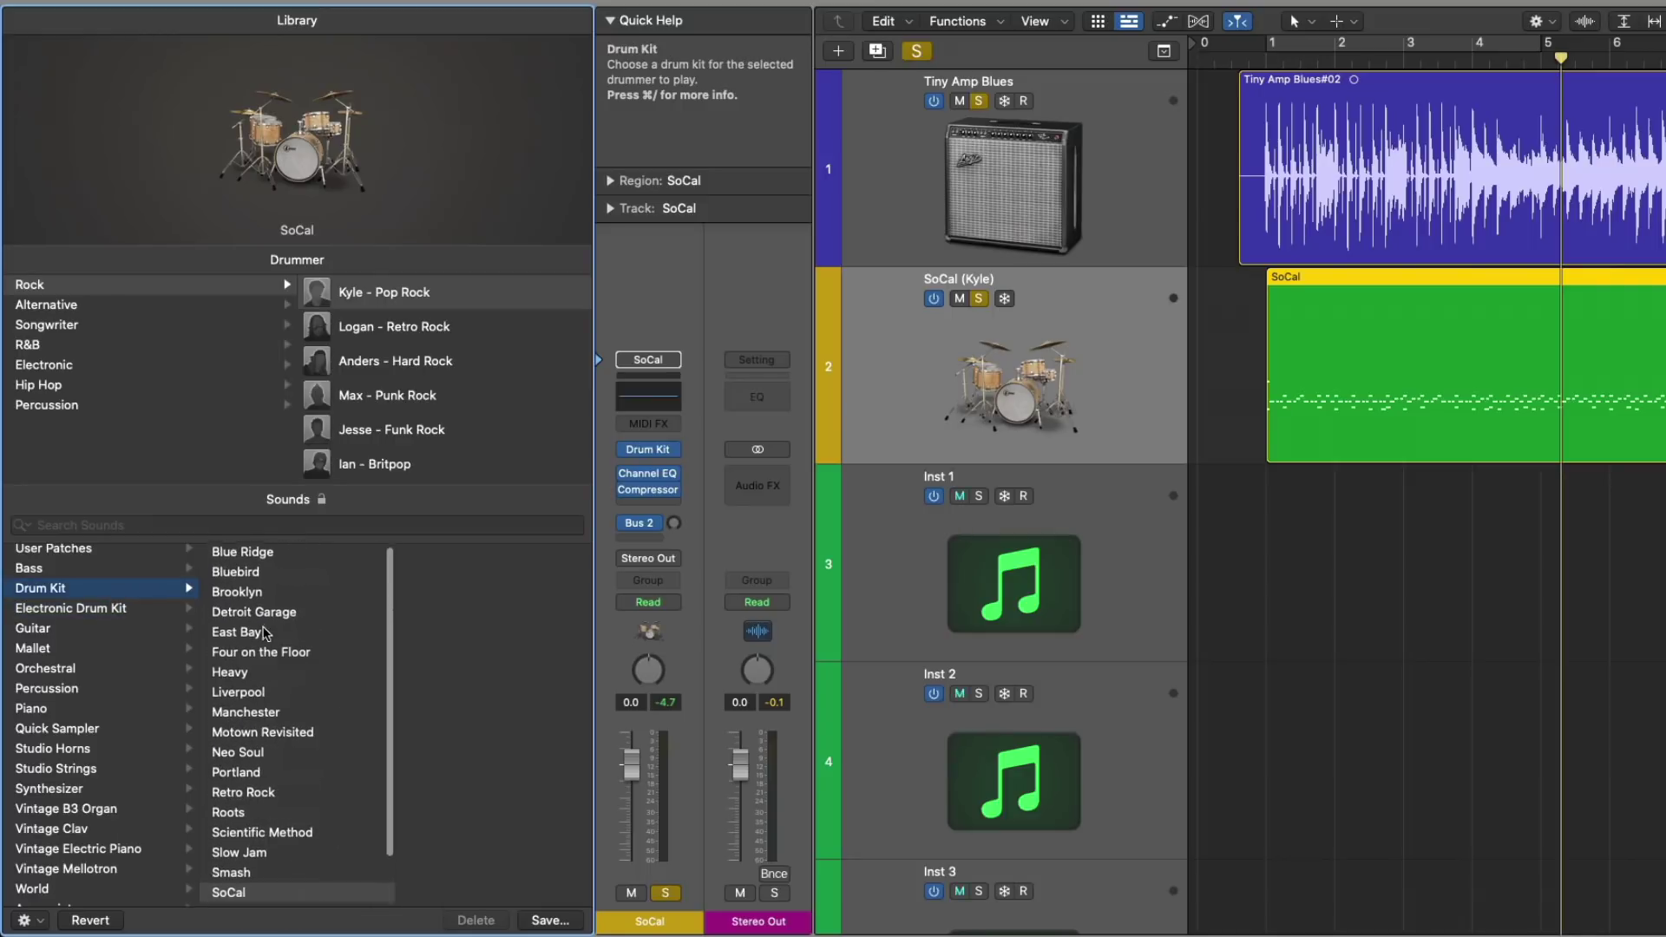
scroll(265, 625, "down", 2)
scroll(264, 633, "up", 2)
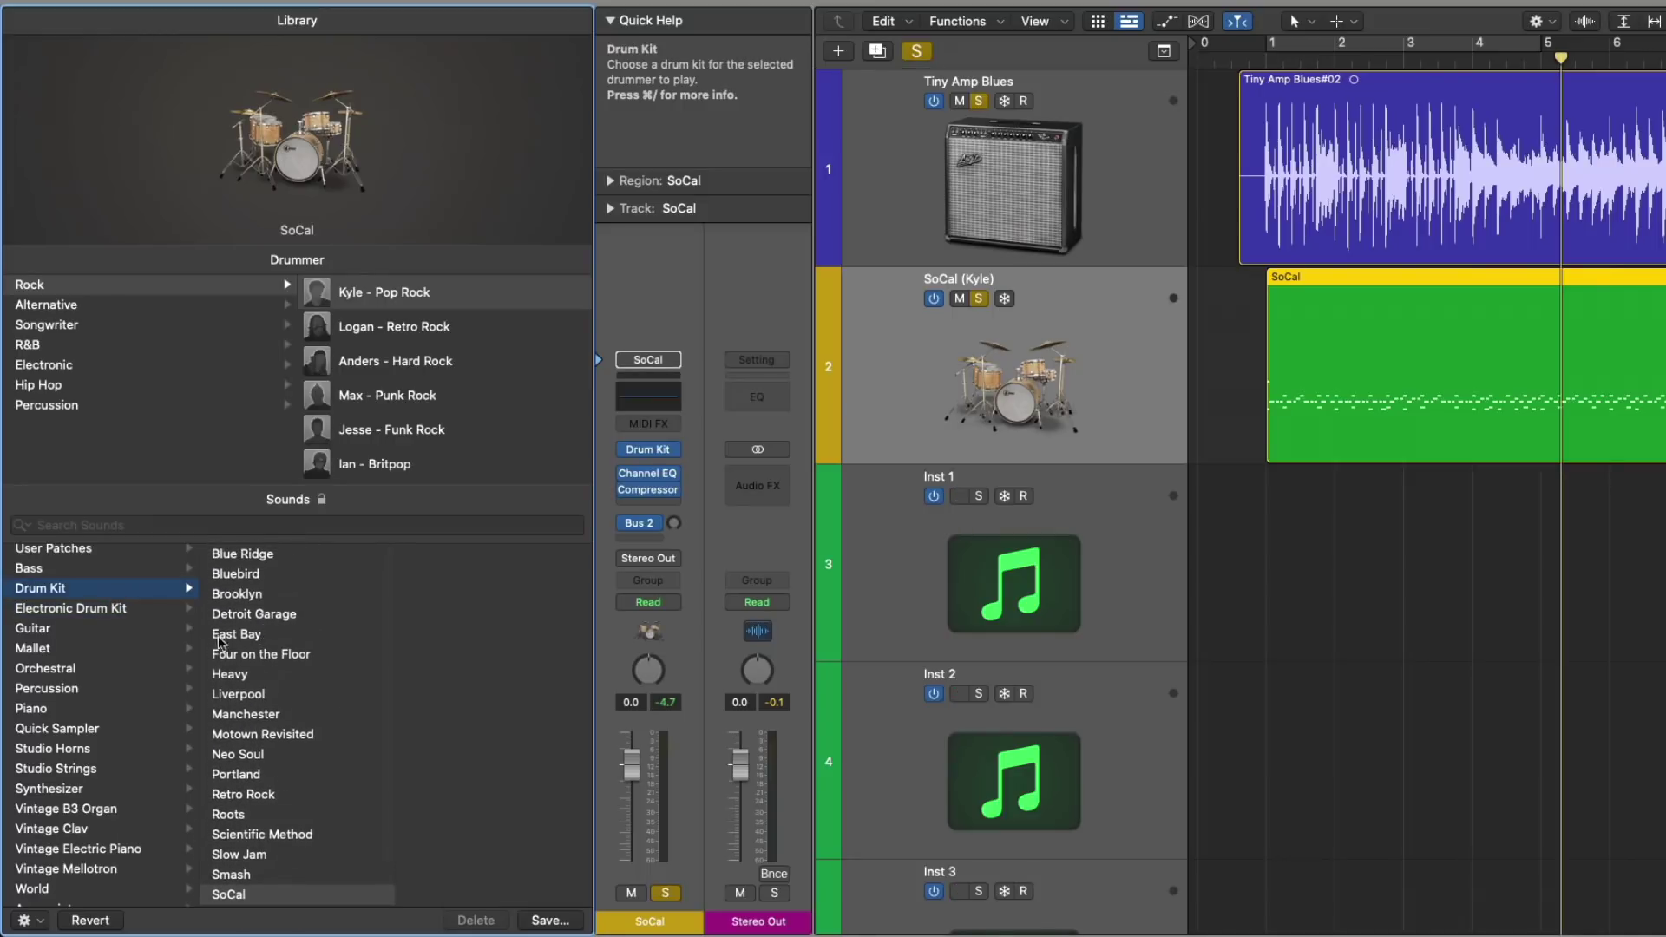
left_click(112, 729)
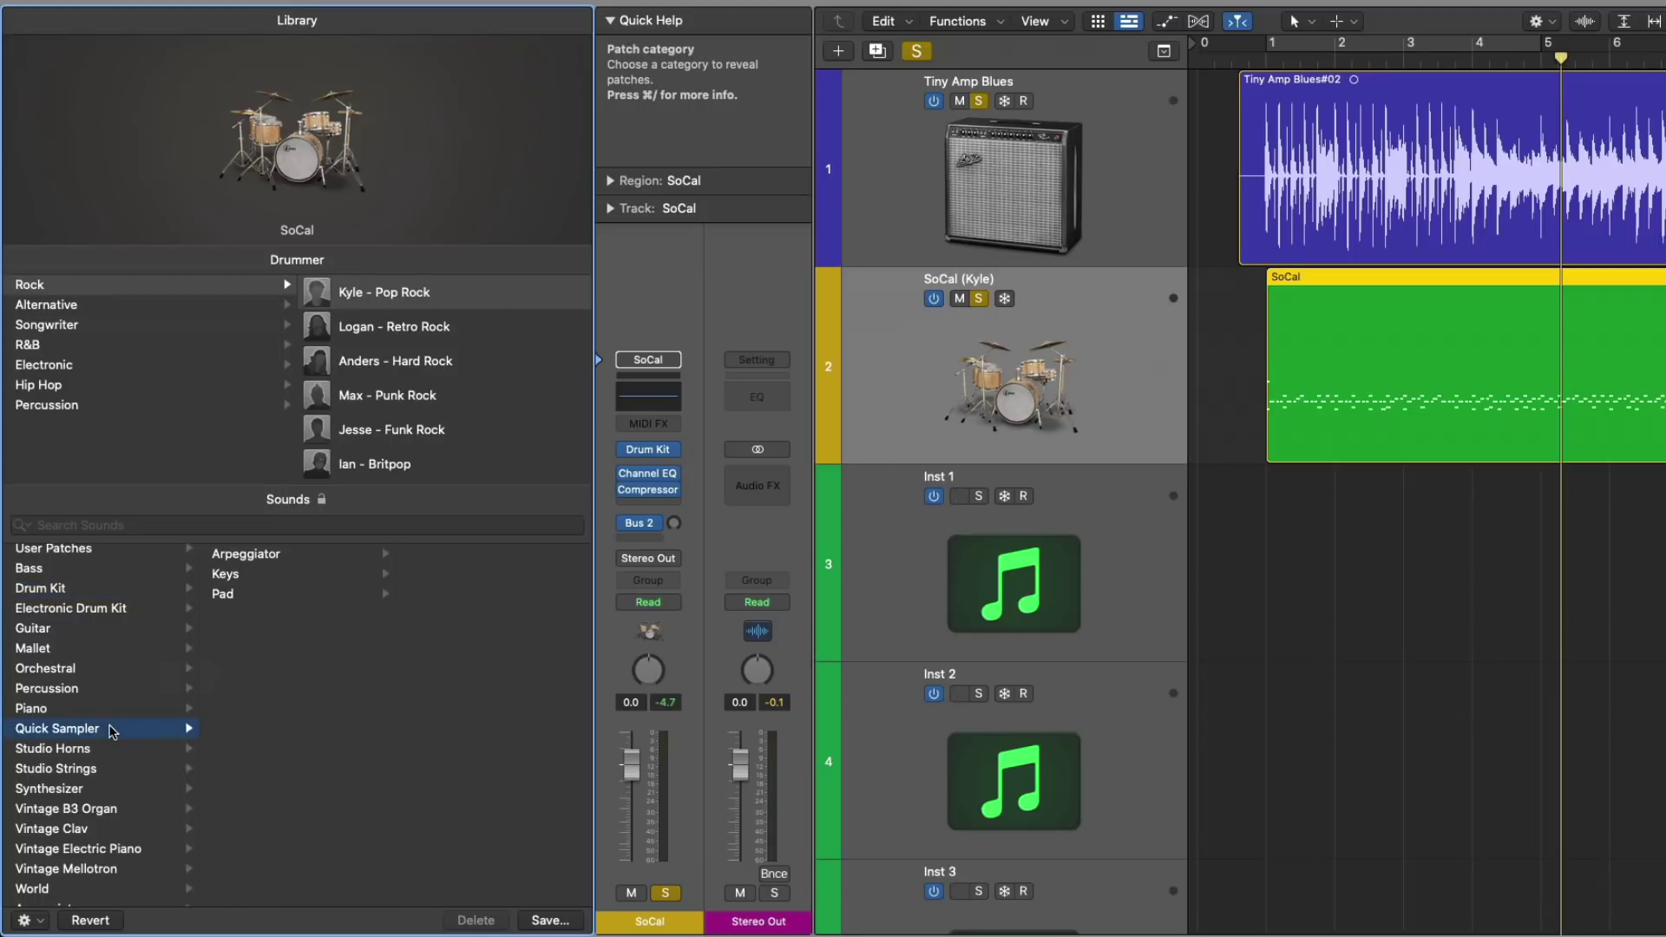
scroll(108, 730, "down", 1)
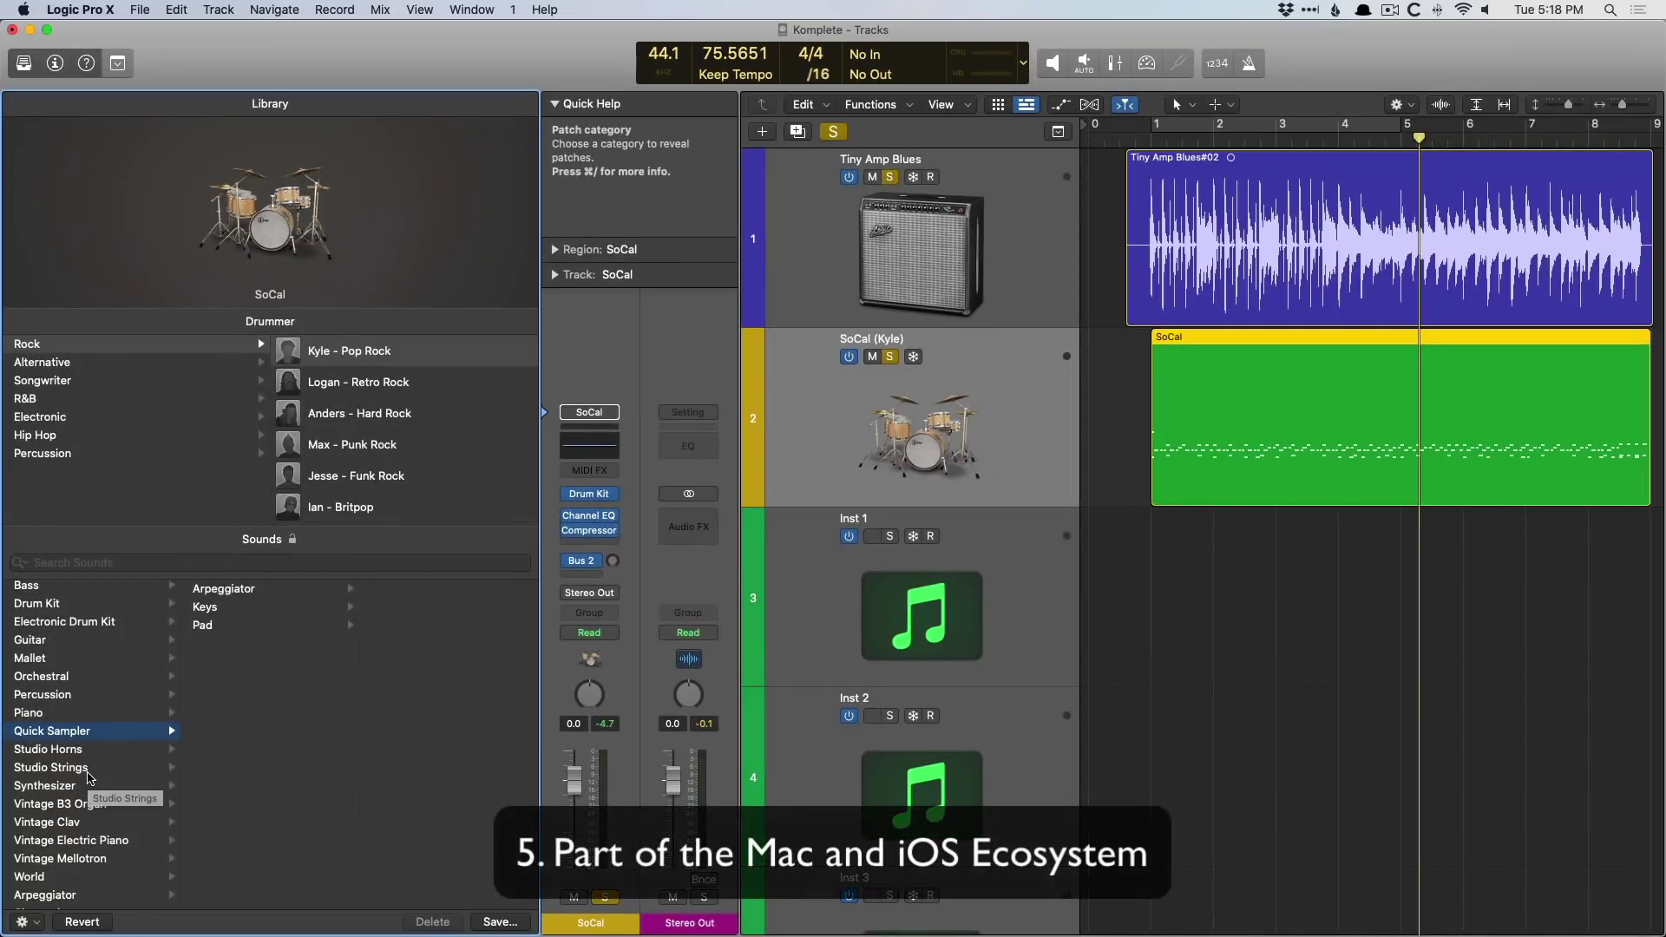
Step: Hide the Library and the Inspector so the Tiny Amp Blues, SoCal and Inst tracks fill the window
key("y")
key("i")
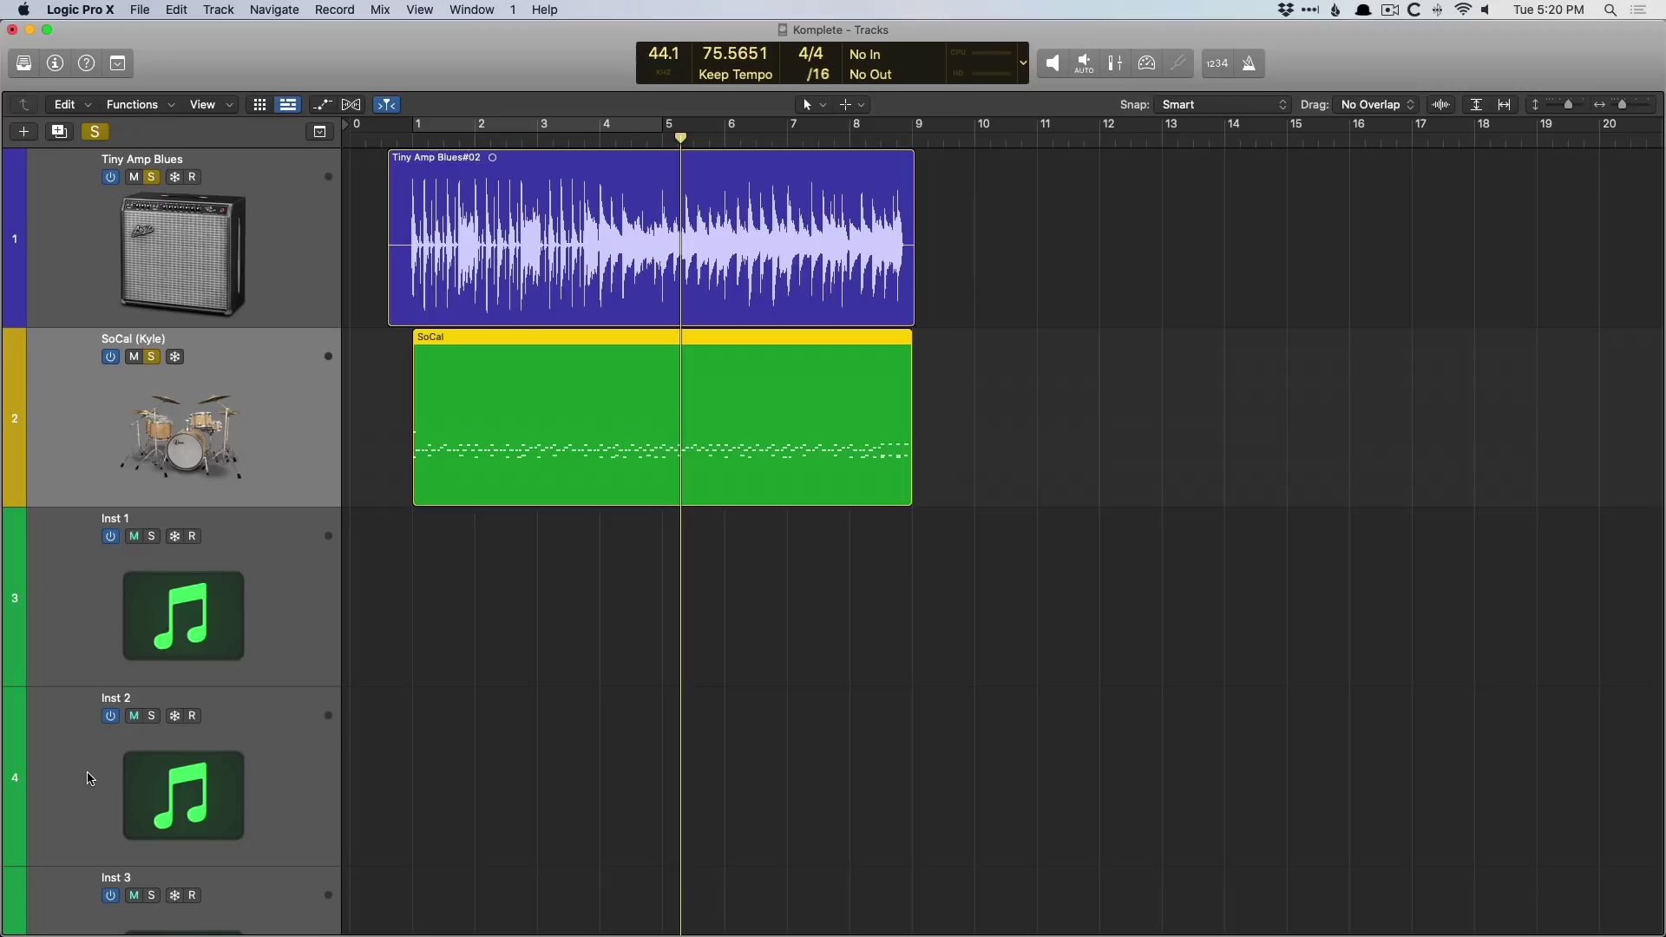
Step: Insert an Auto Sampler in the SoCal channel's Audio FX slot below the Compressor, then close its window
key("i")
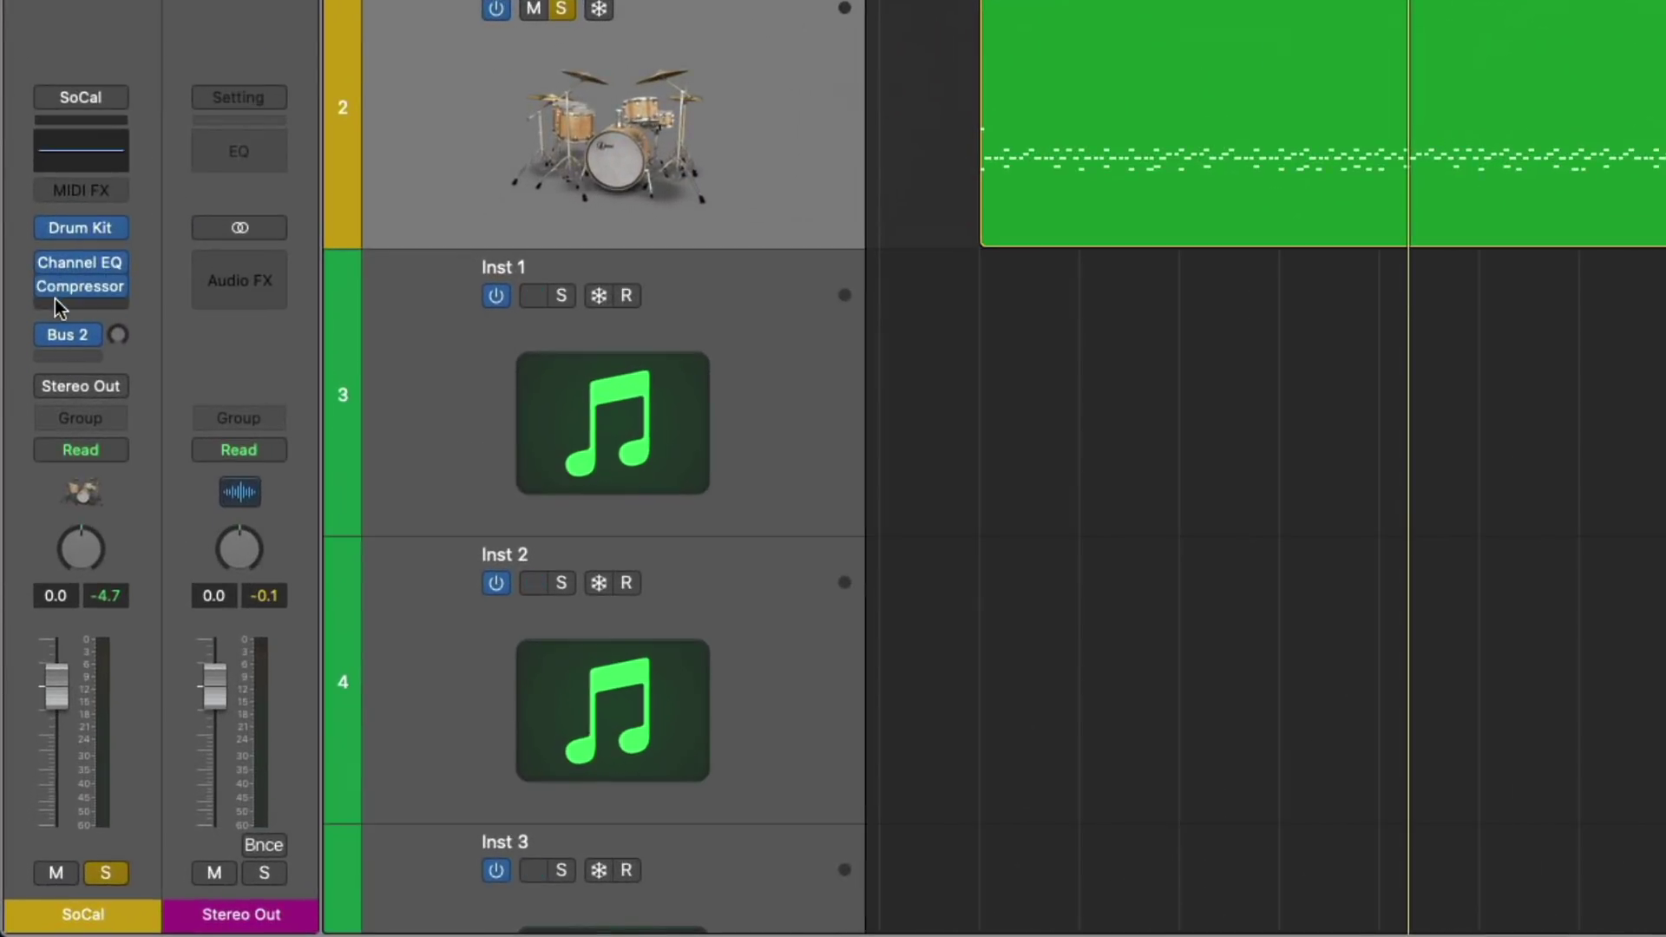
left_click(59, 305)
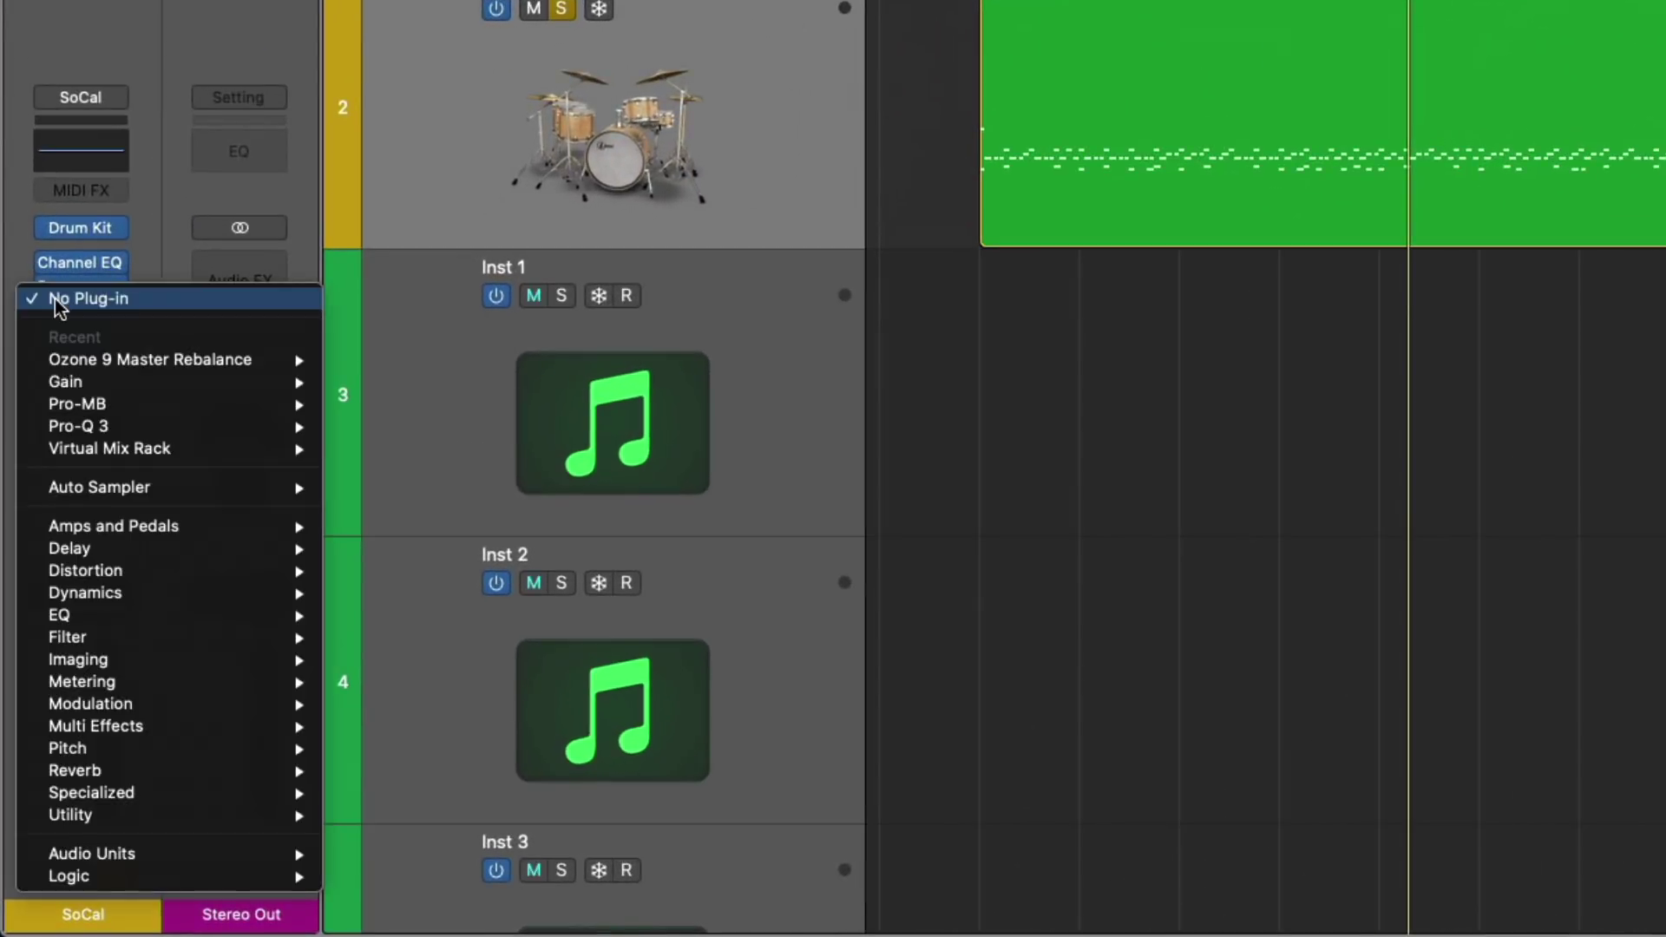
left_click(70, 489)
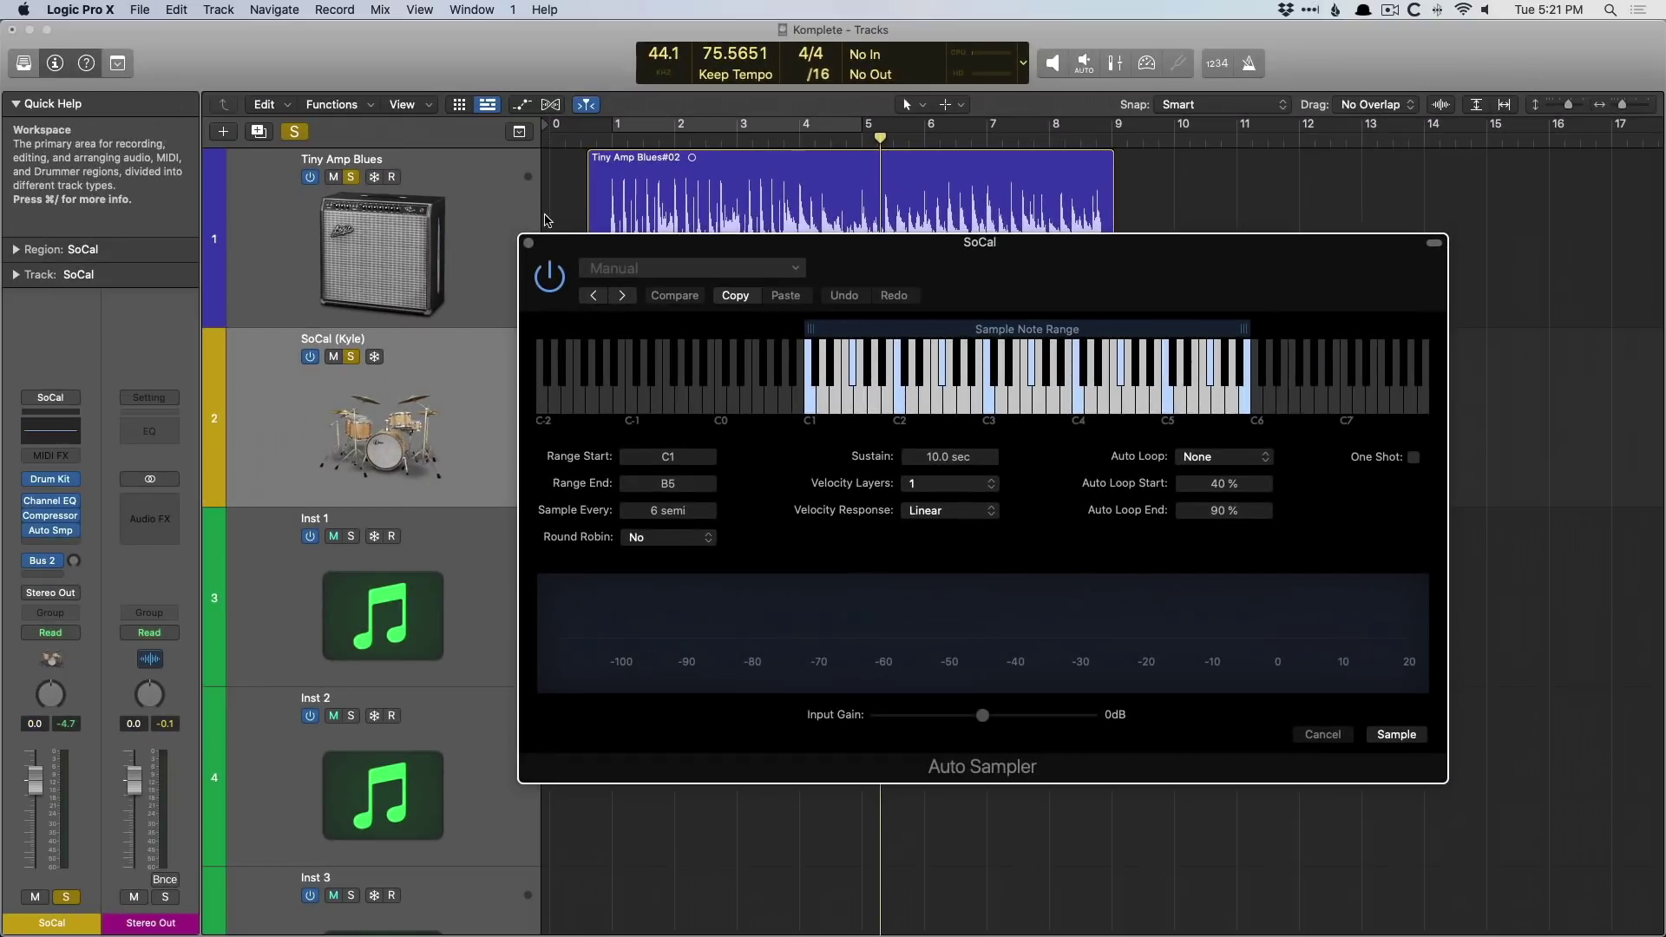
left_click(529, 243)
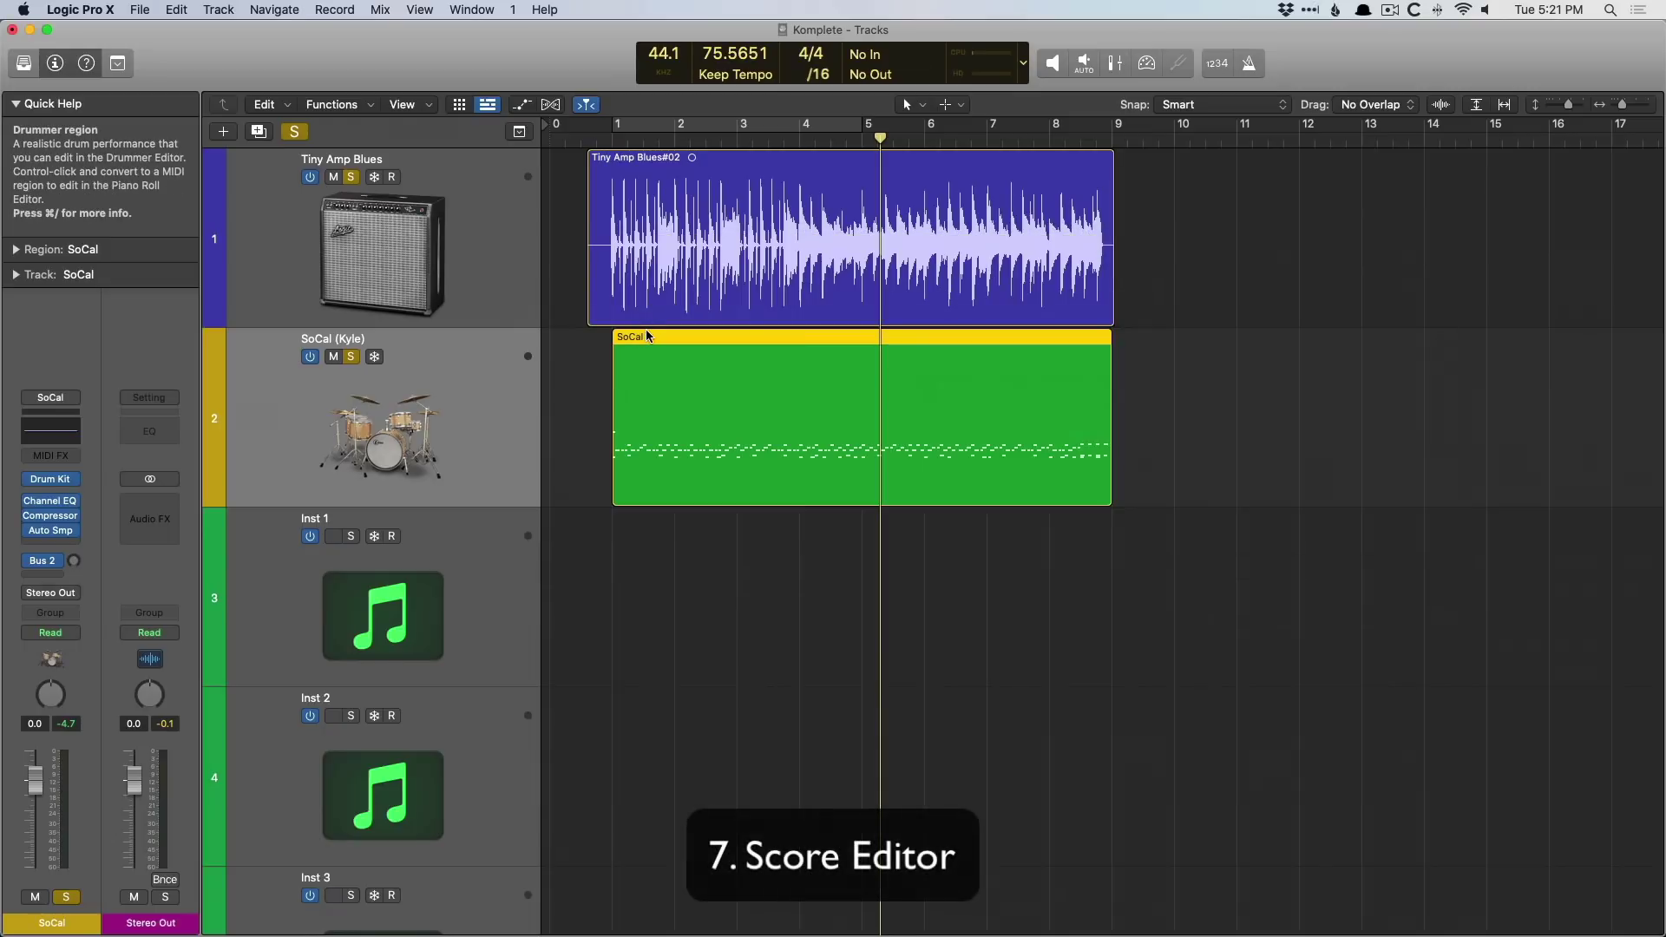
Step: Show the SoCal region as bass-clef notation in Score Editor page view and open Page Setup
key("n")
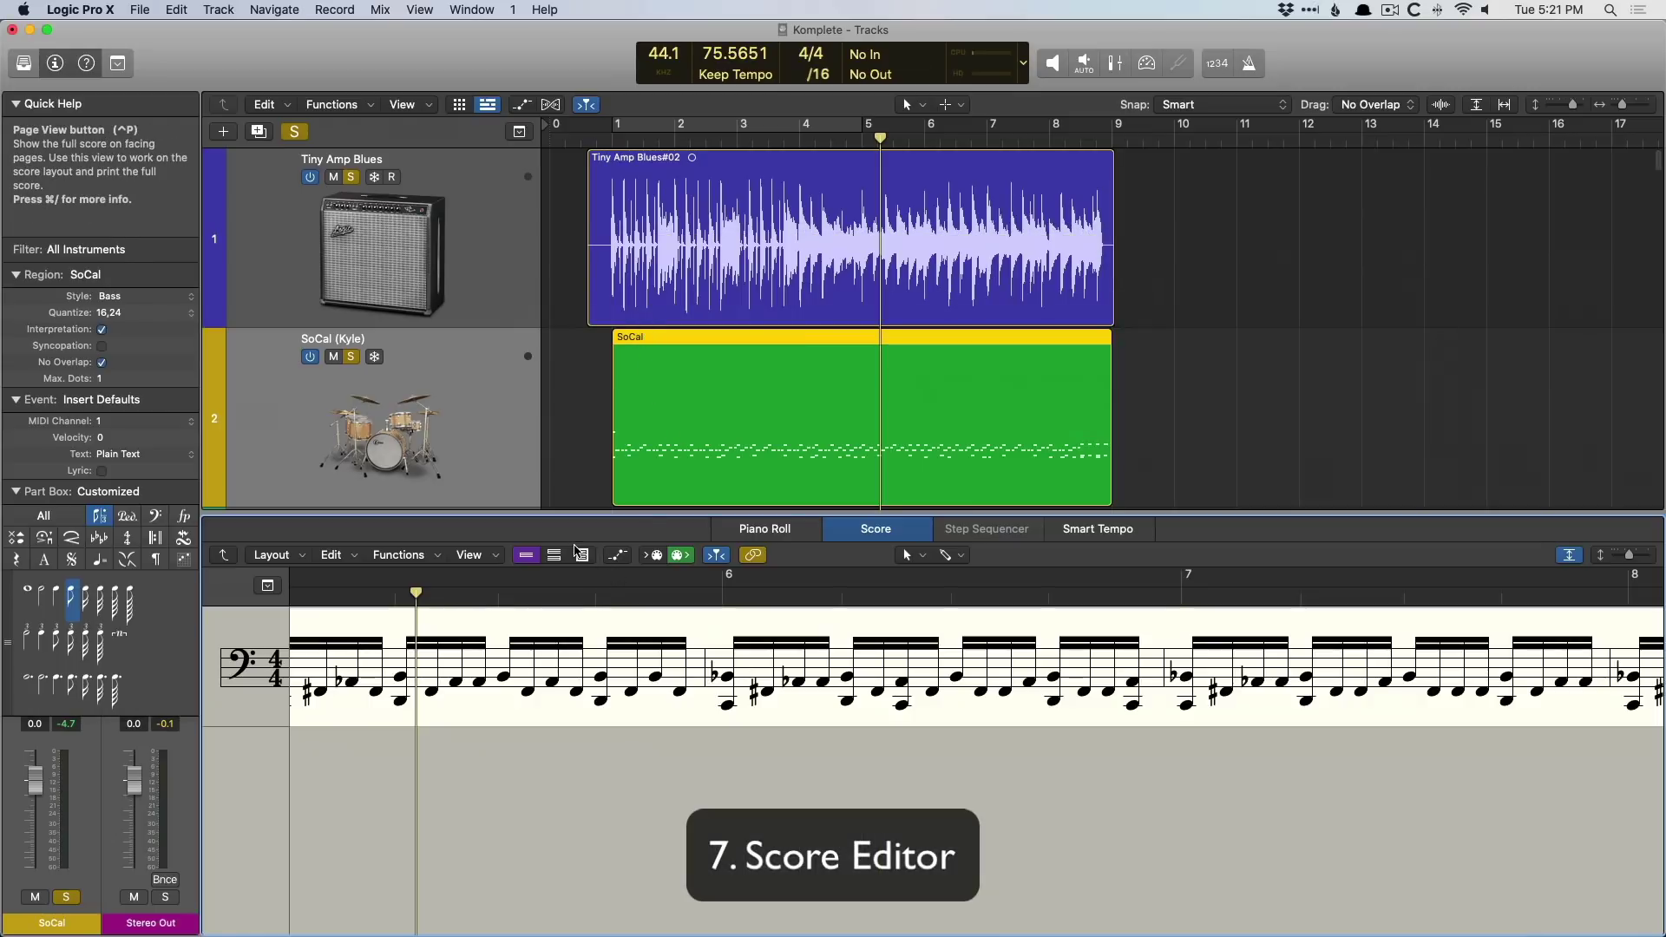
left_click(582, 554)
scroll(621, 590, "down", 2)
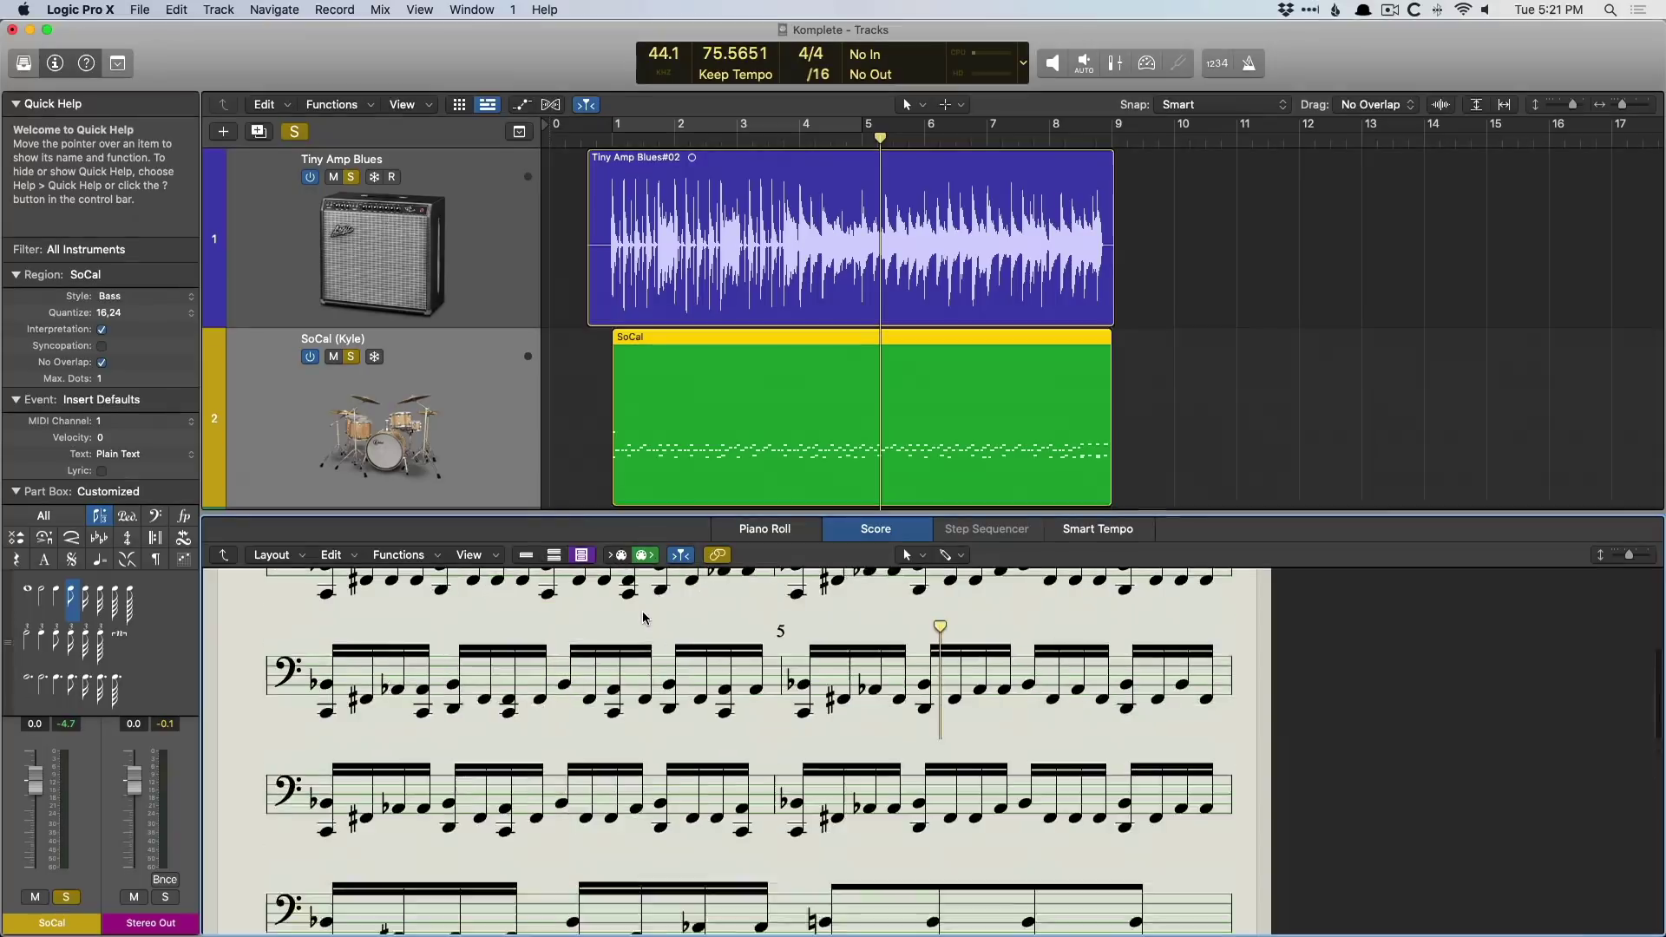
scroll(532, 640, "up", 2)
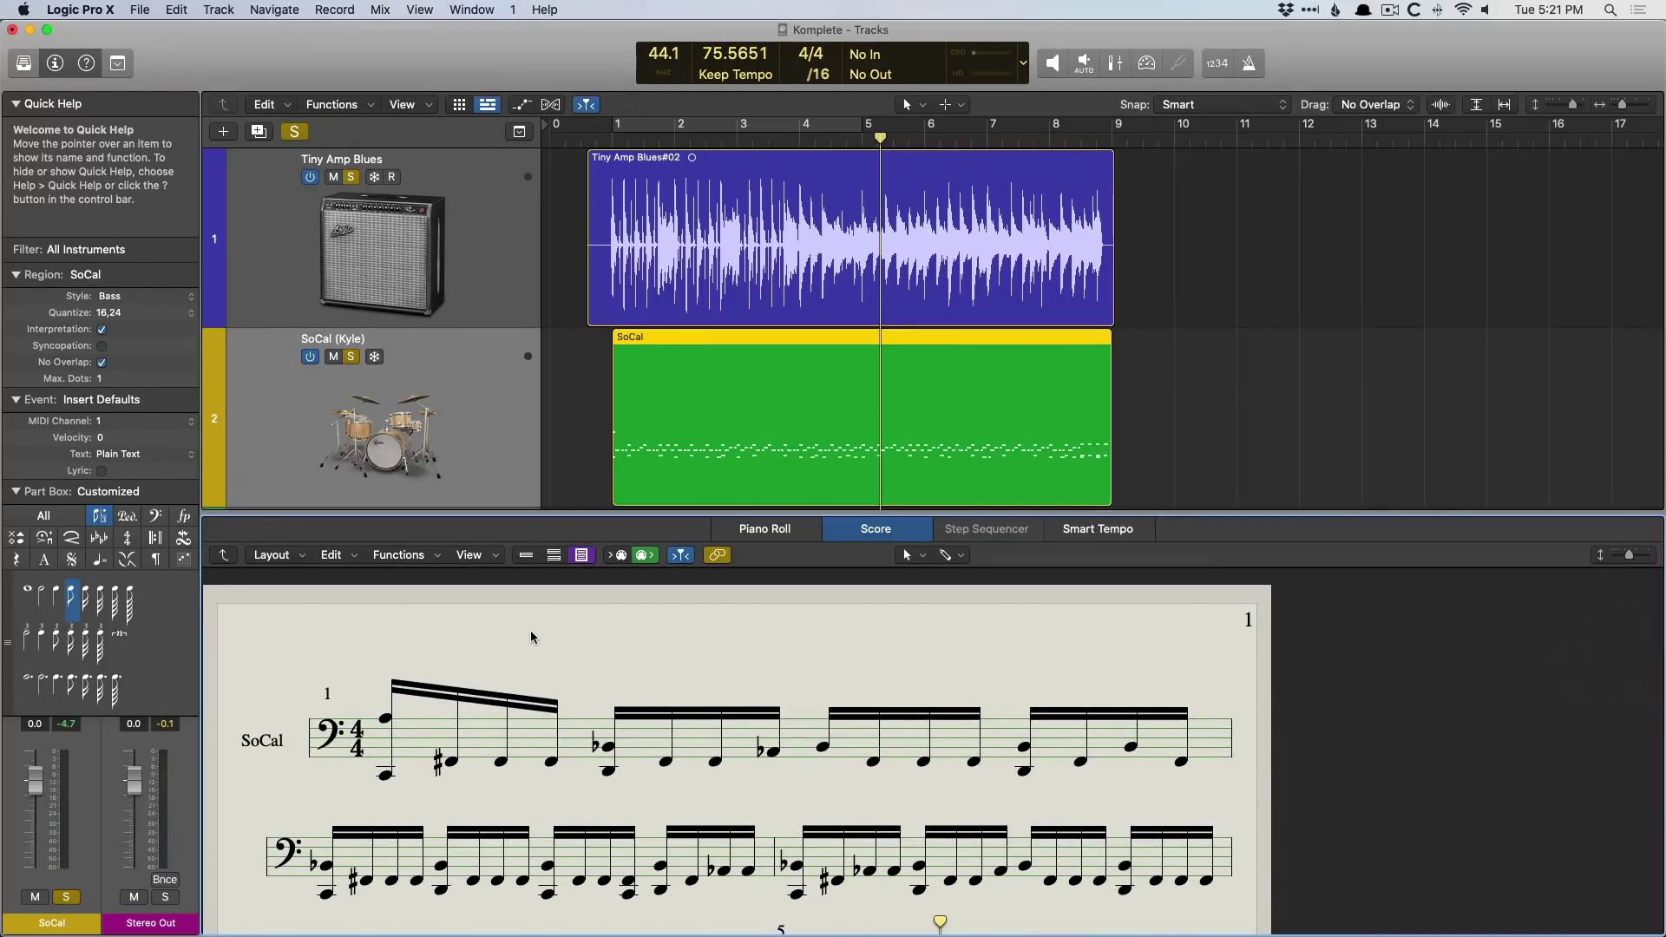
key("super+shift+p")
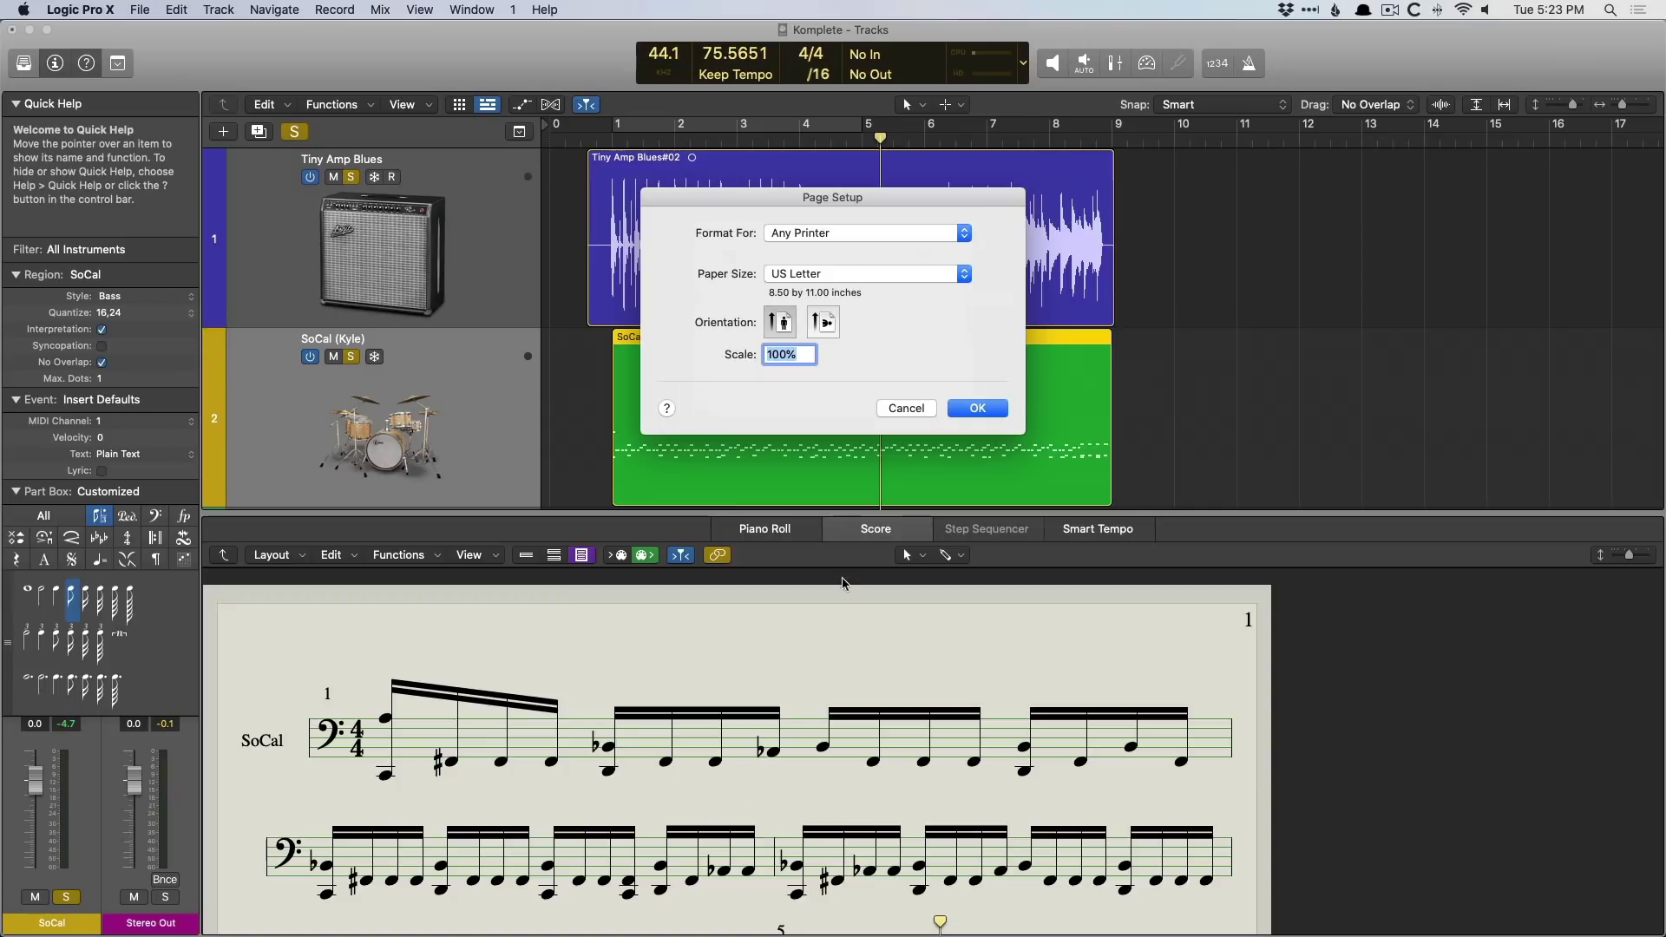
Step: Cancel the Page Setup dialog, leaving its US Letter, 100% settings unchanged
left_click(906, 407)
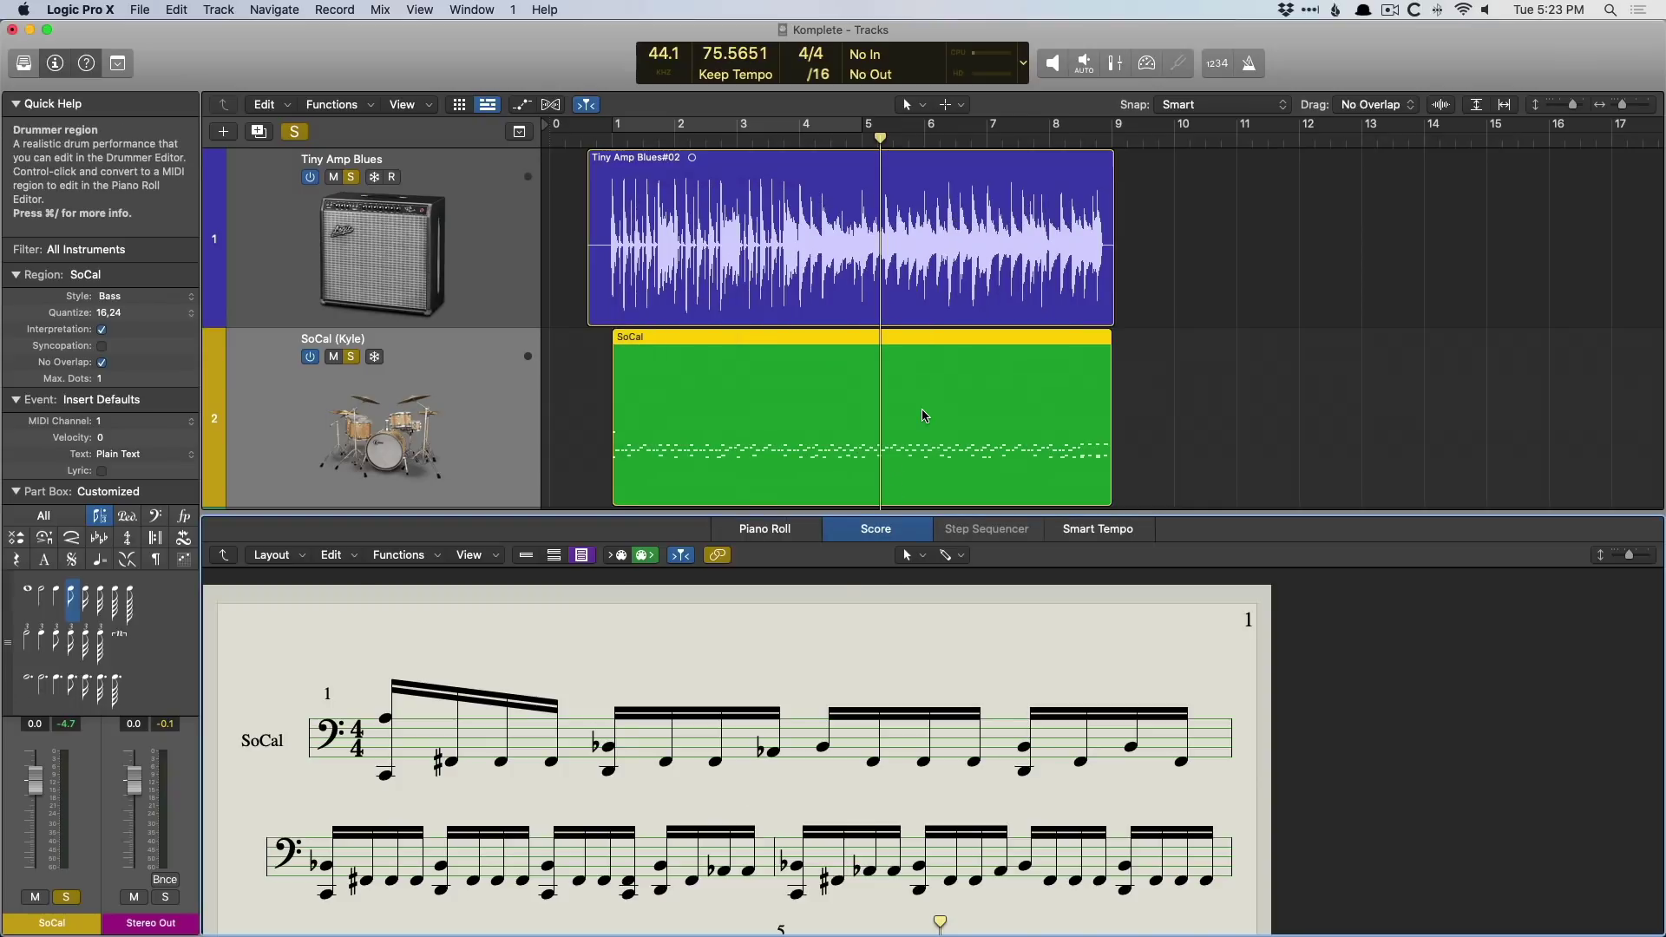